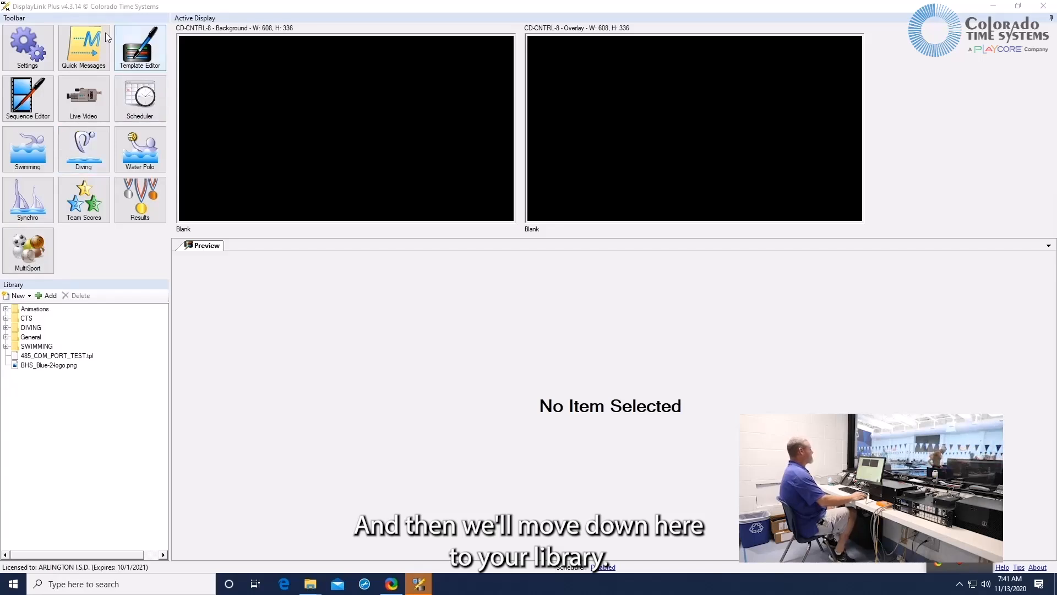
Change the nickname of the CD-CNTRL-8 graphical output to LEFT DISPLAY in the general settings
left_click(33, 53)
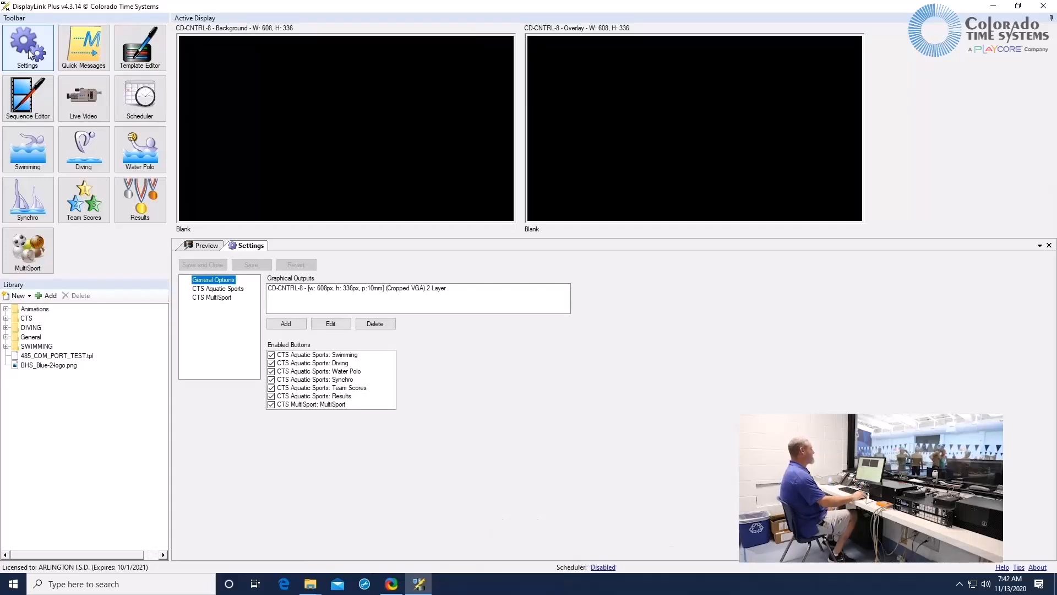
left_click(333, 289)
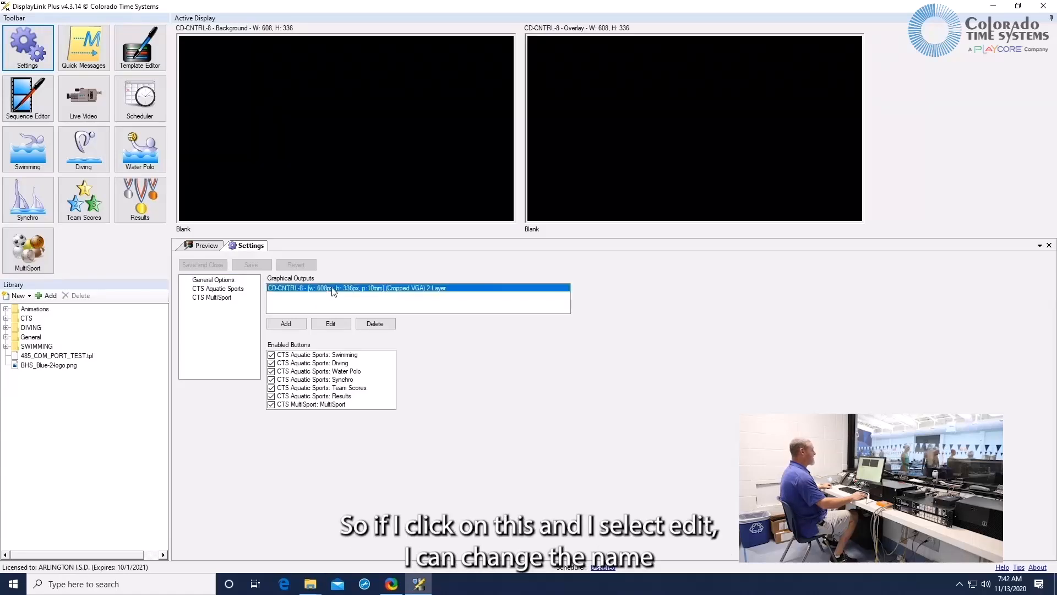
left_click(331, 325)
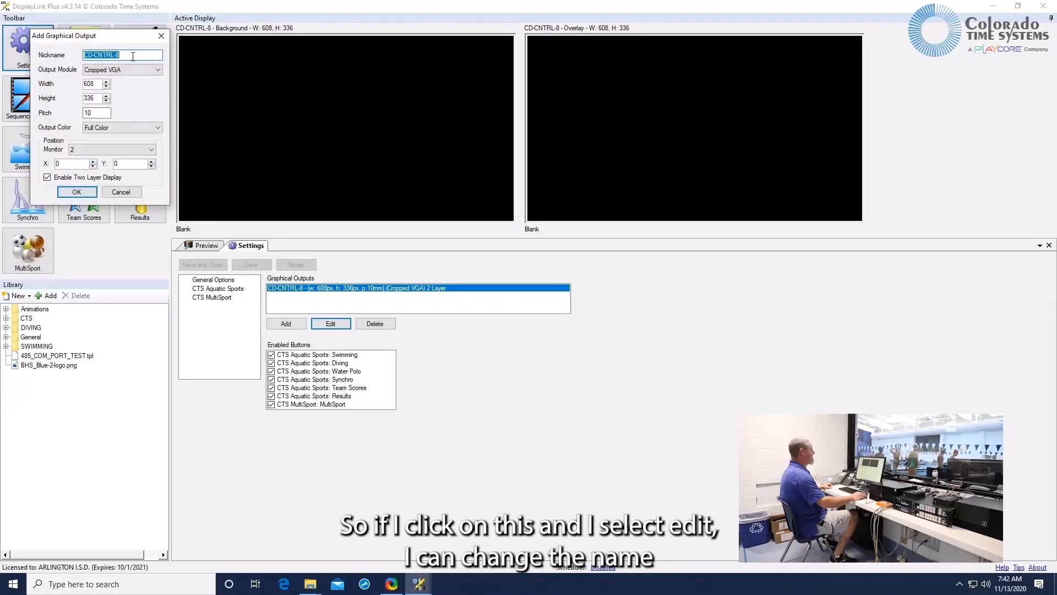
key("BackSpace")
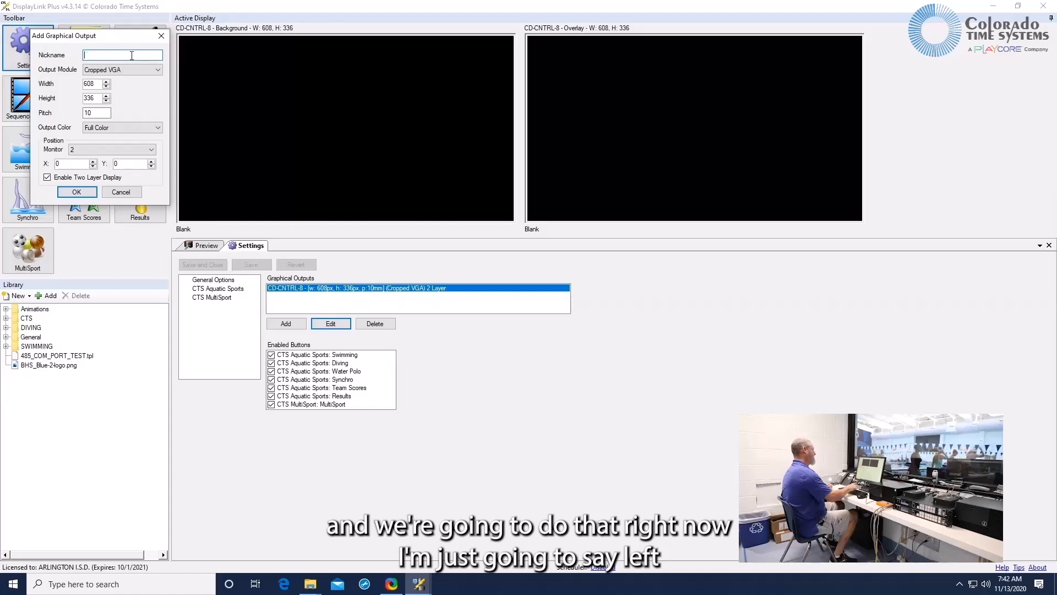
type("L")
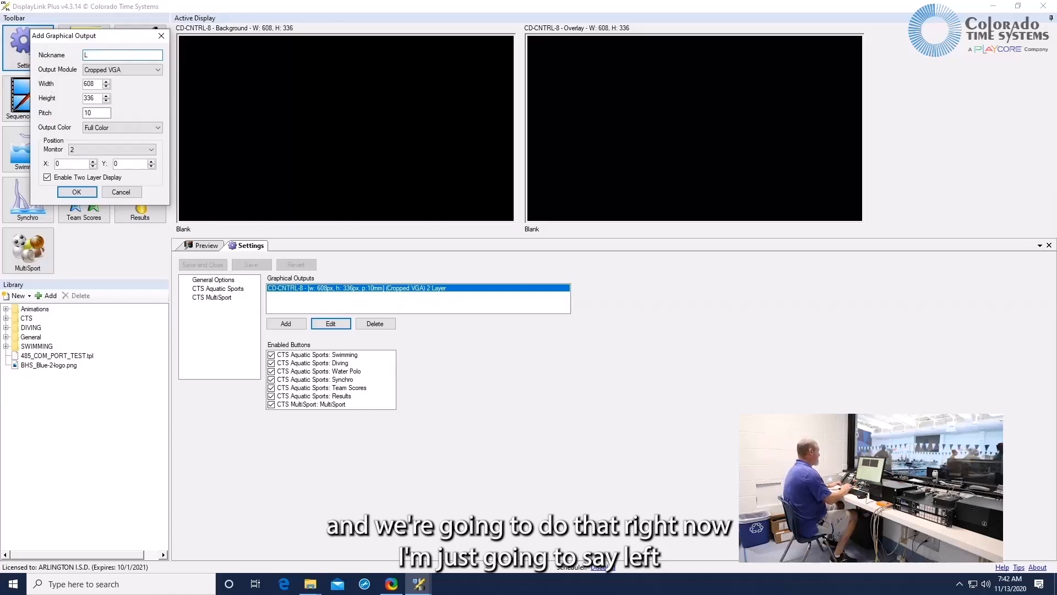
type("EFT D")
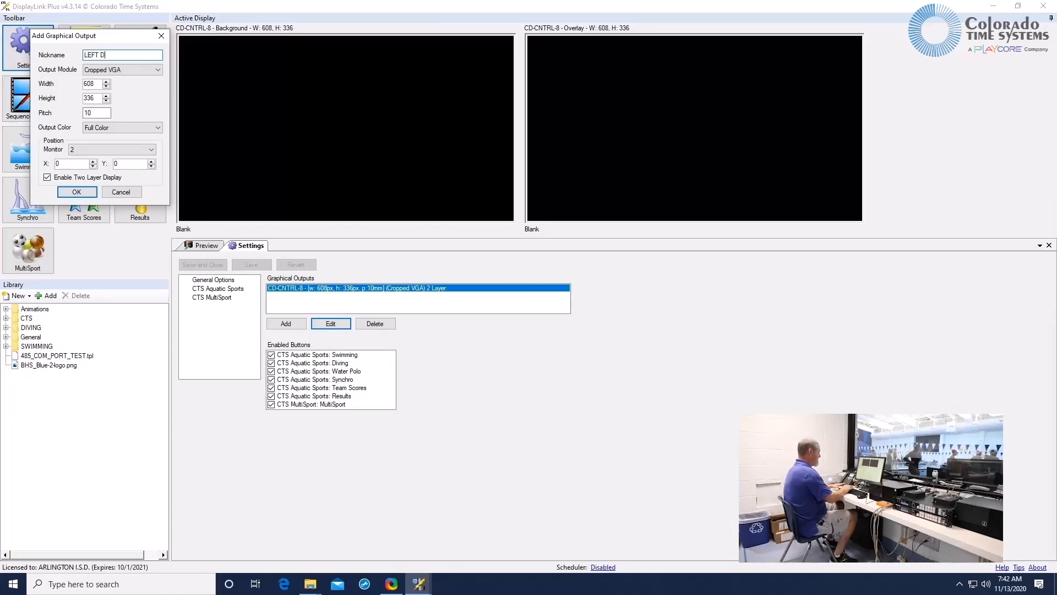
type("ISPLAY")
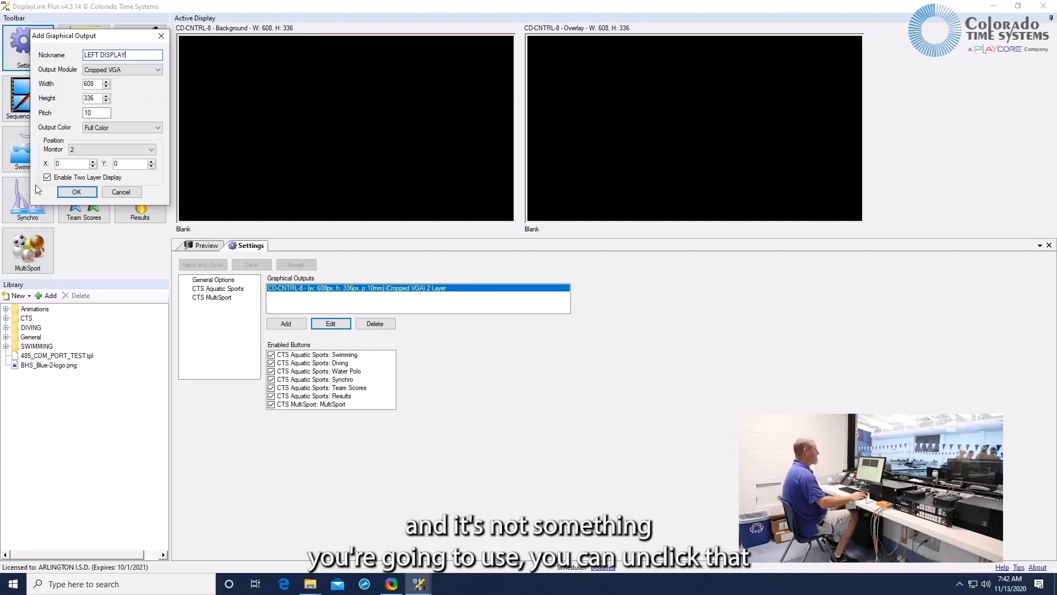
left_click(77, 193)
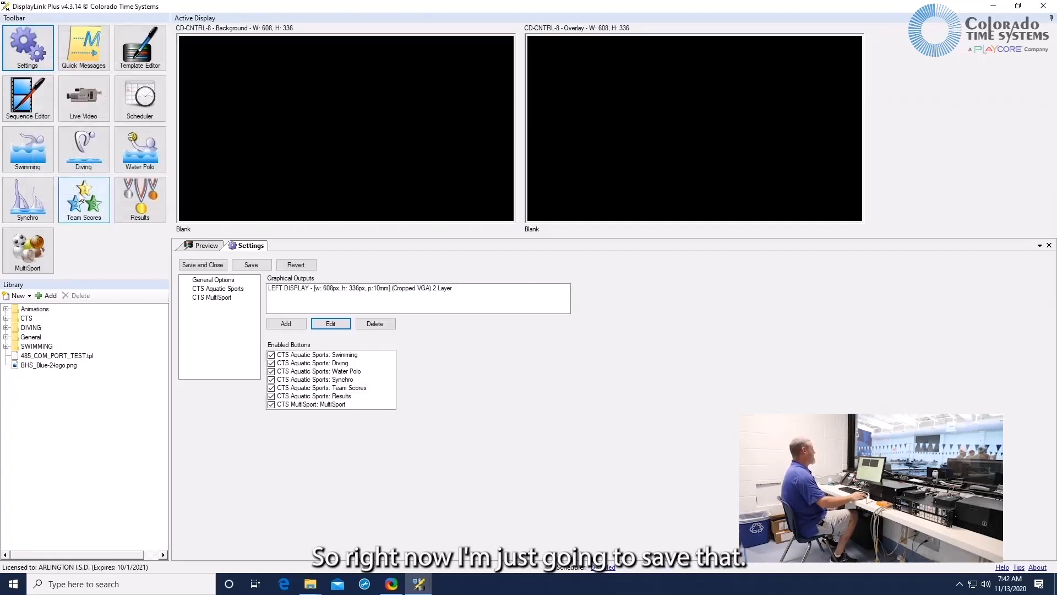
Save the changed settings and restart DisplayLink Plus to apply them
left_click(252, 265)
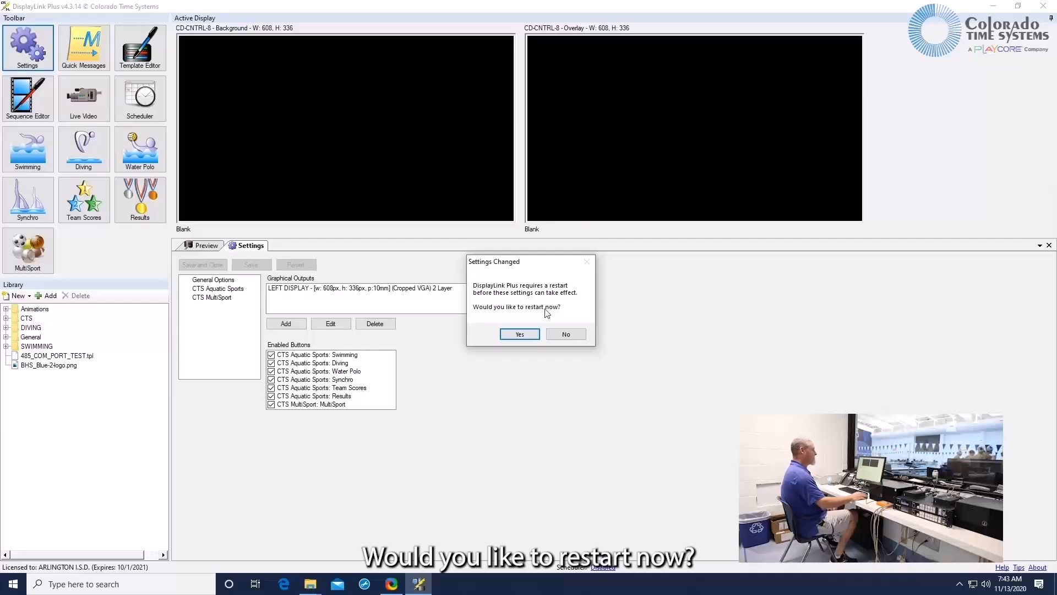
left_click(527, 335)
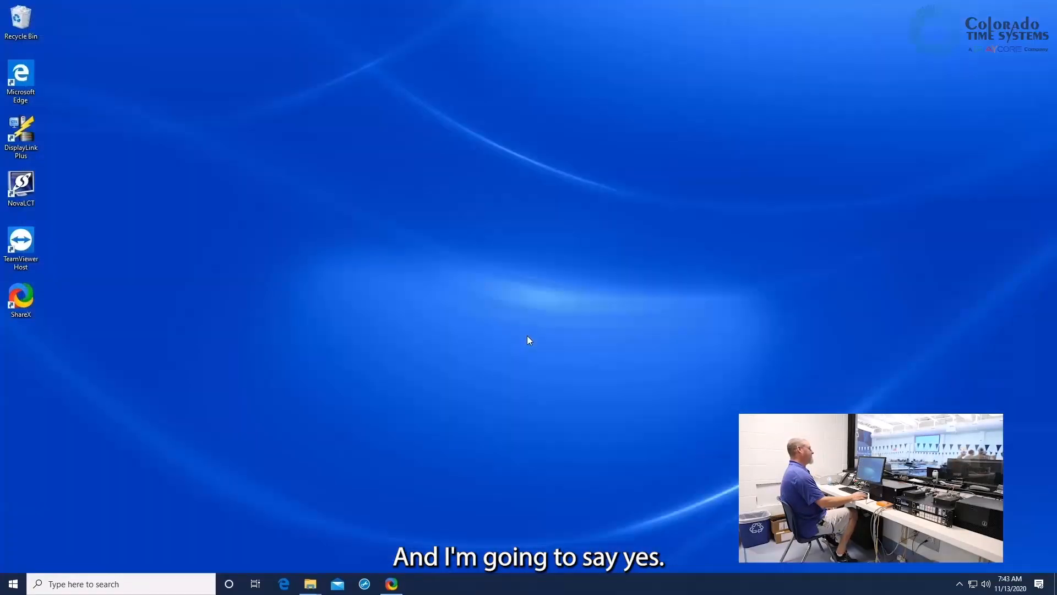
double_click(24, 148)
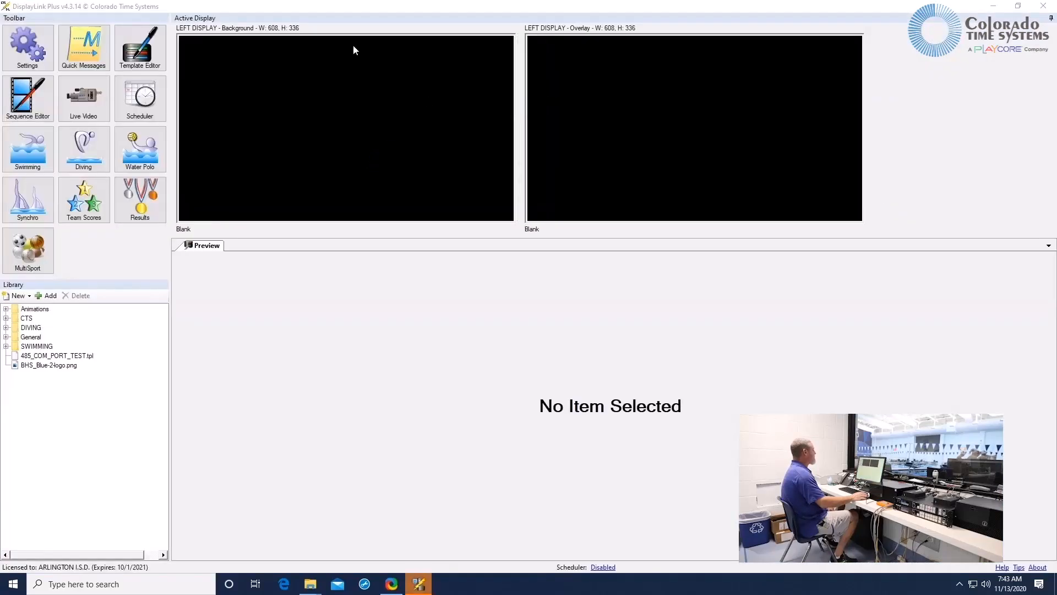
Enable CTS Timer #2 on COM7 in the CTS Aquatic Sports communication settings and save the change
left_click(31, 42)
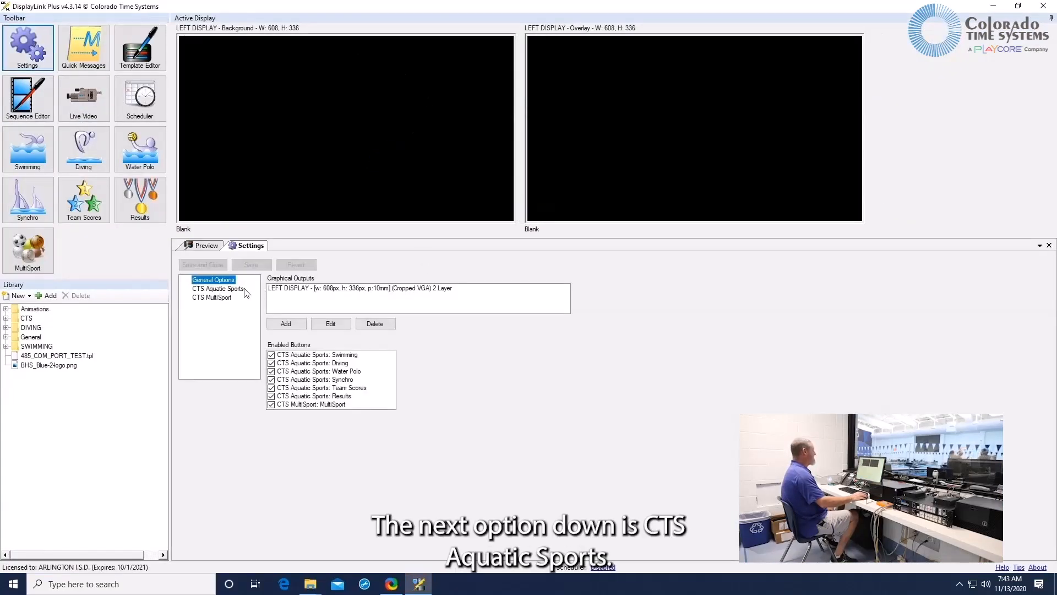
left_click(225, 290)
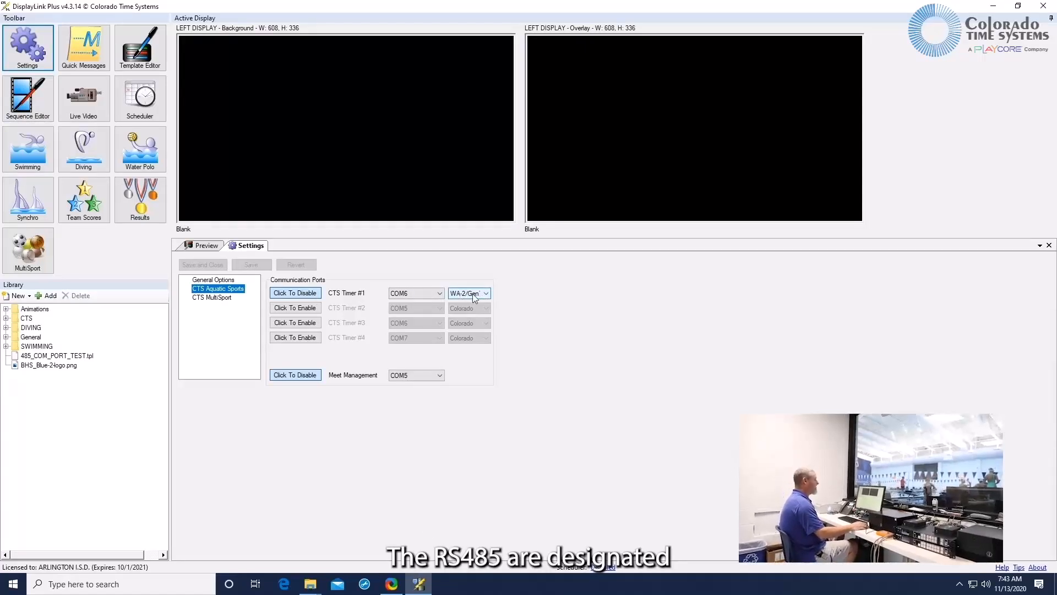
left_click(487, 293)
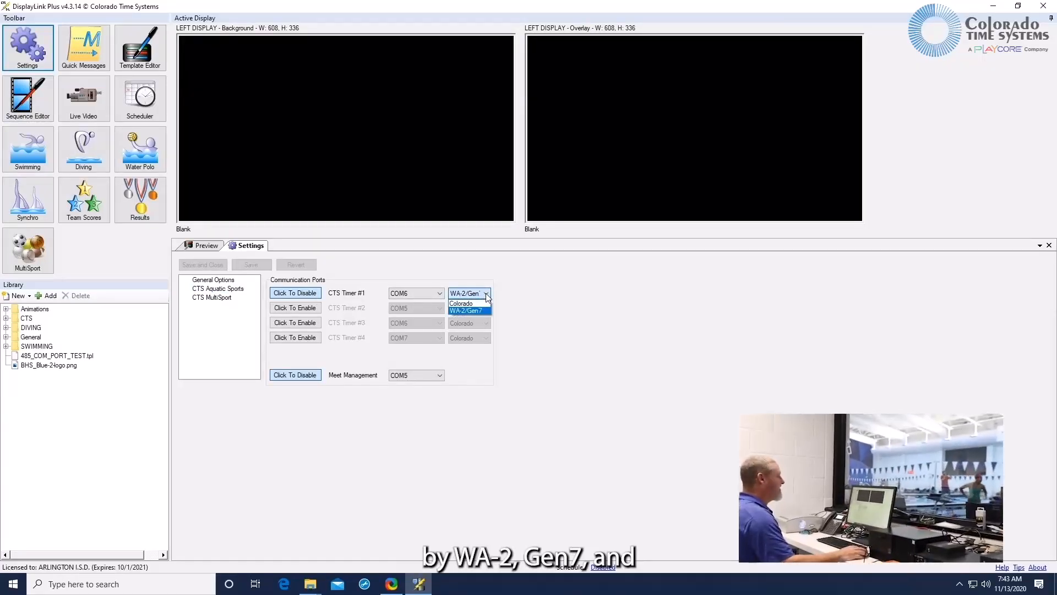
left_click(488, 296)
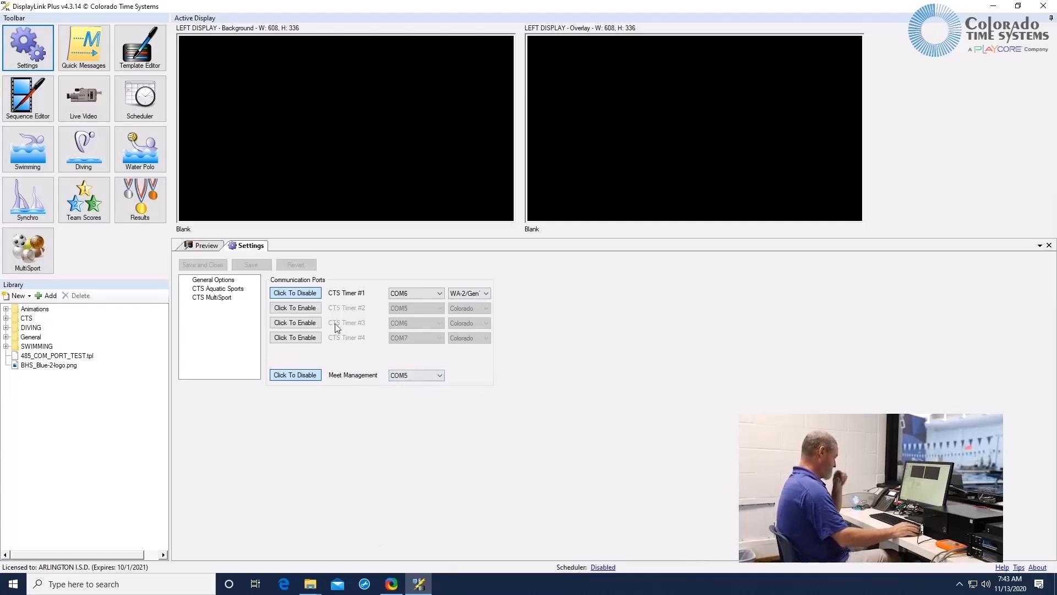
left_click(307, 309)
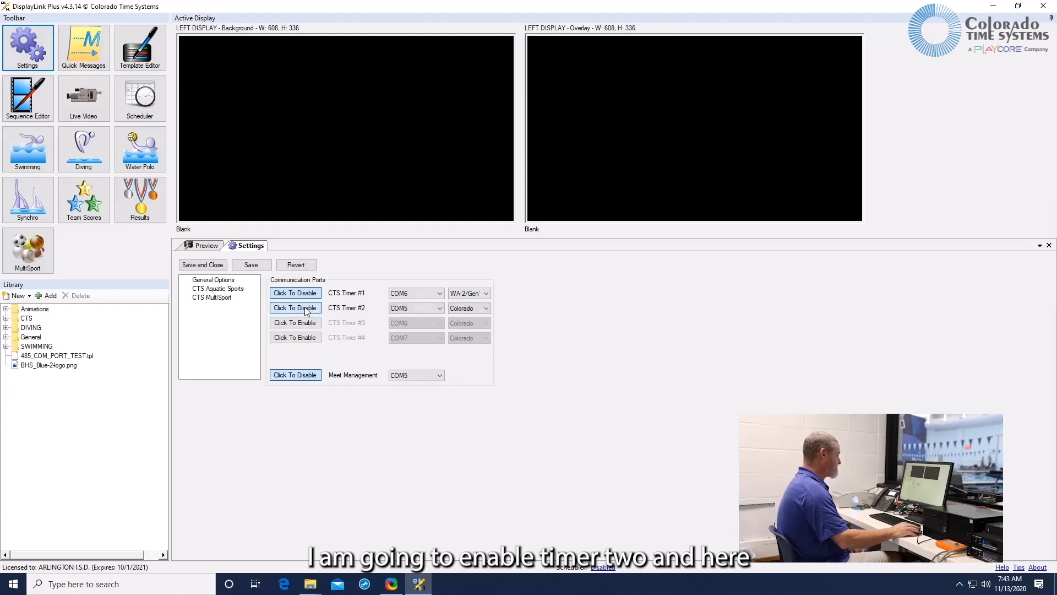
left_click(439, 309)
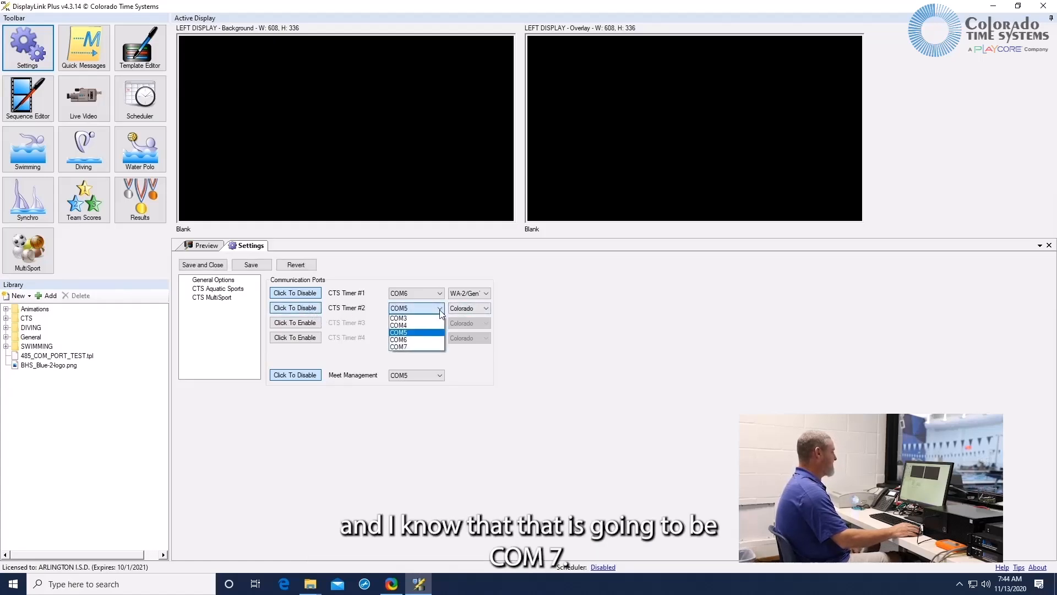
left_click(407, 347)
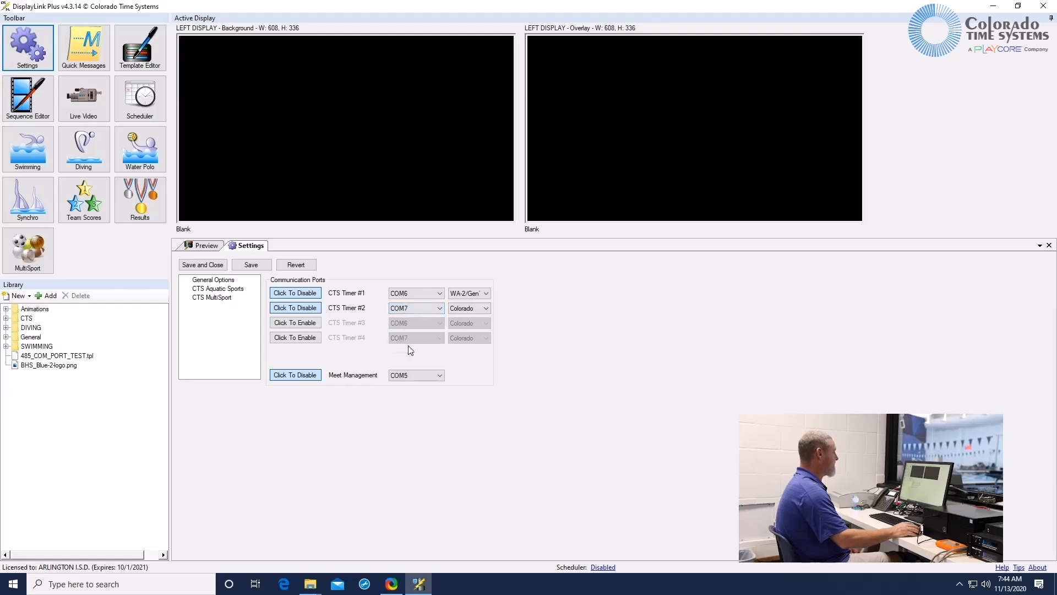
left_click(252, 266)
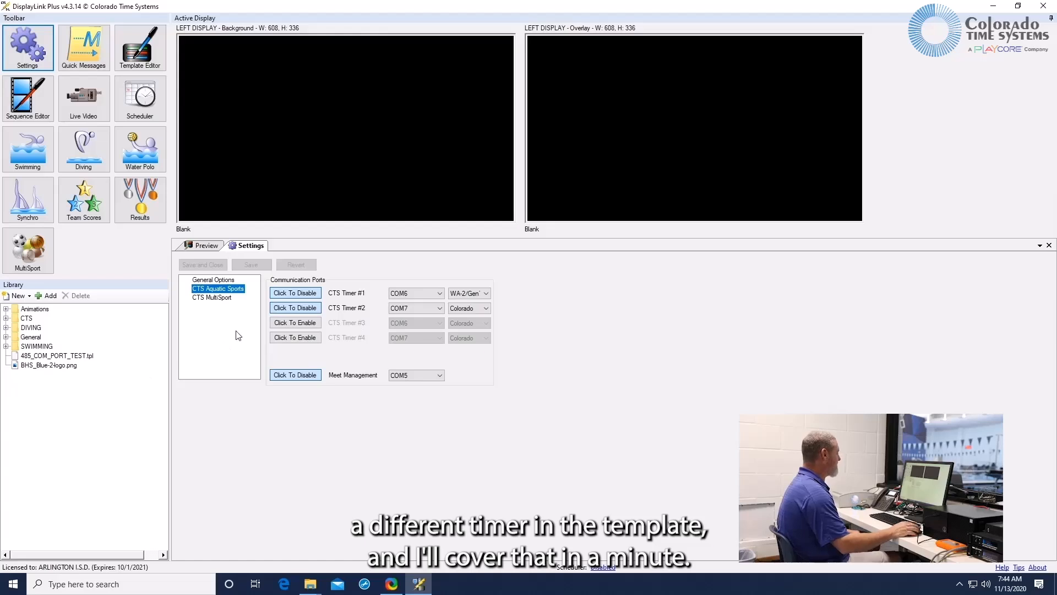
Review the CTS MultiSport communication ports and the general options, and close the settings
left_click(217, 299)
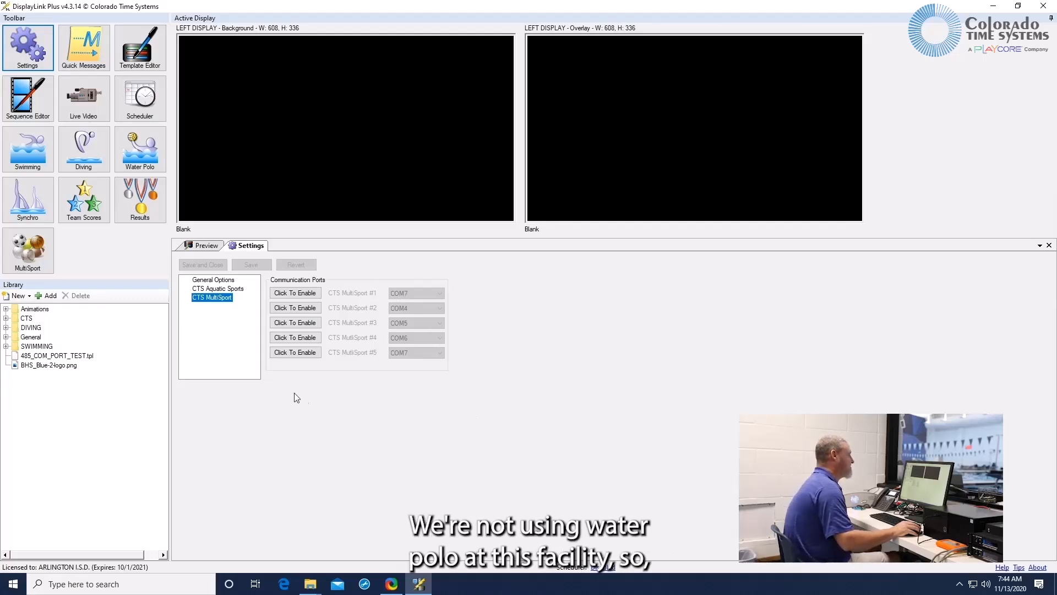
left_click(221, 281)
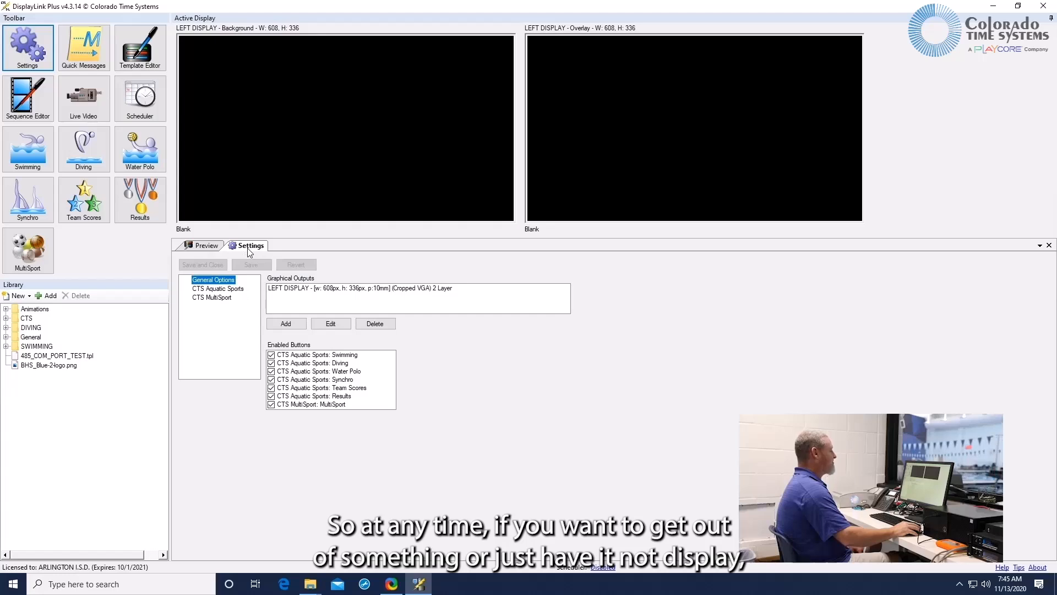
left_click(1050, 245)
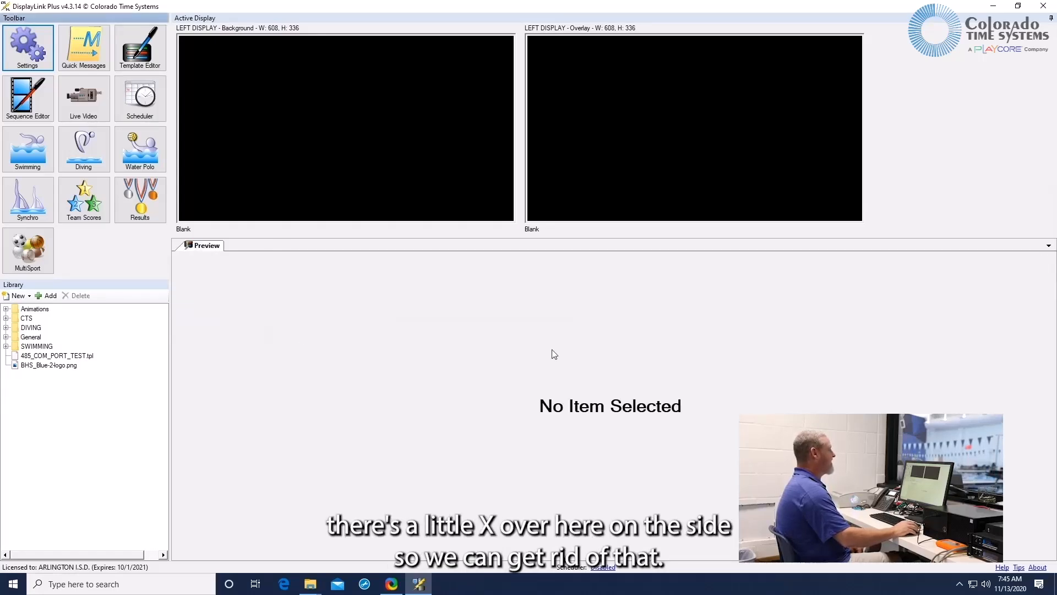
Open Quick Messages and start editing the text of message 1
left_click(92, 57)
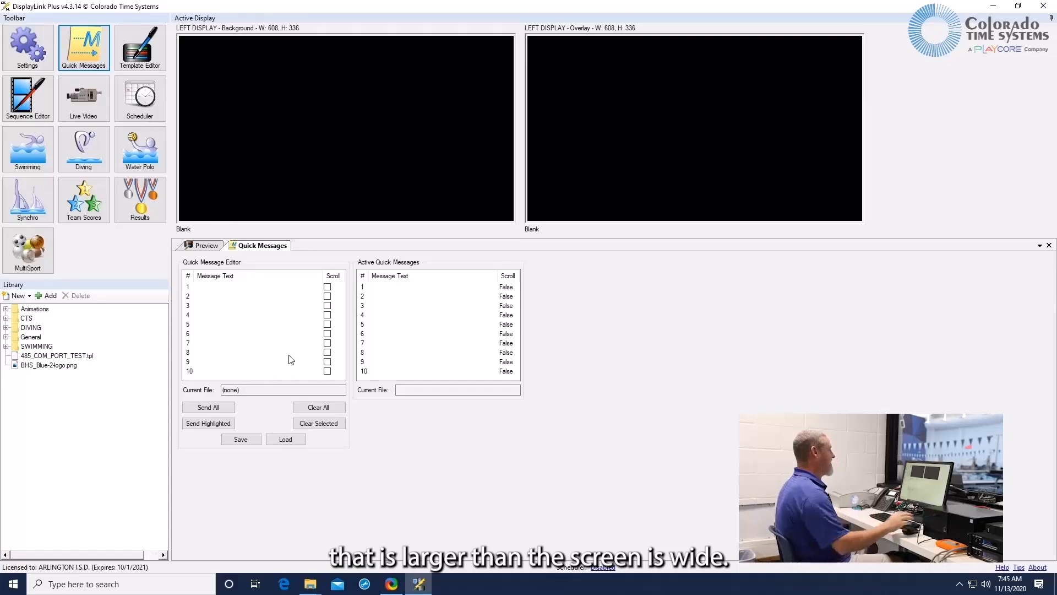
left_click(210, 290)
type("wE")
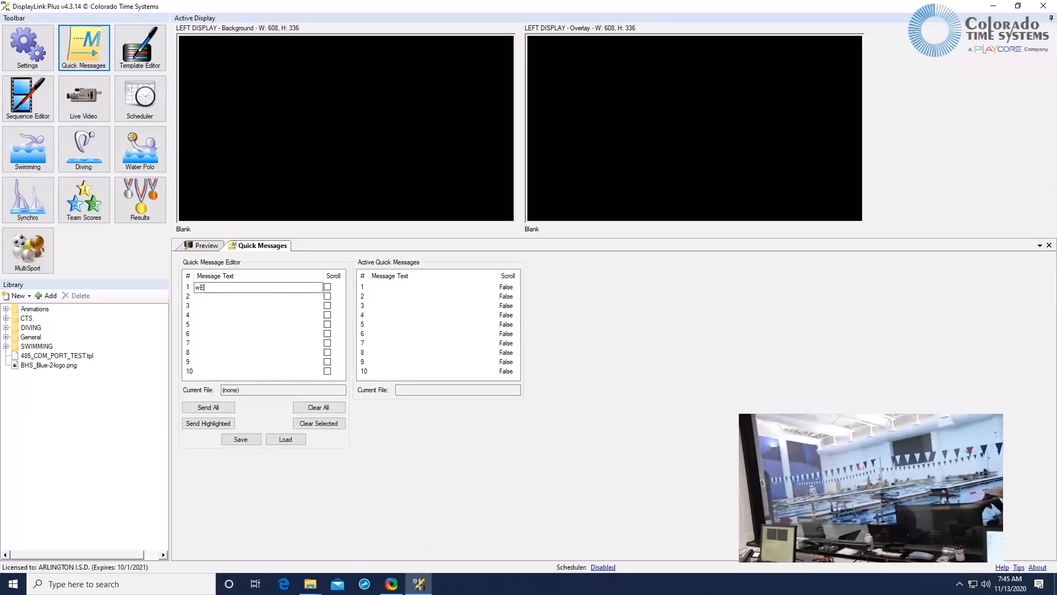
type("LOCME TO ")
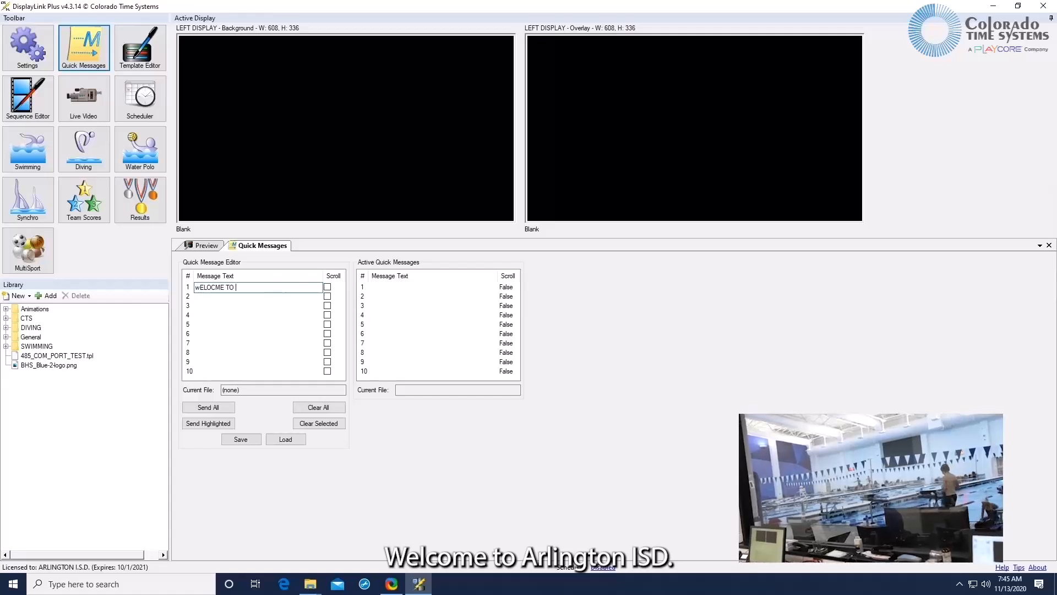
type("aRLINGTON I")
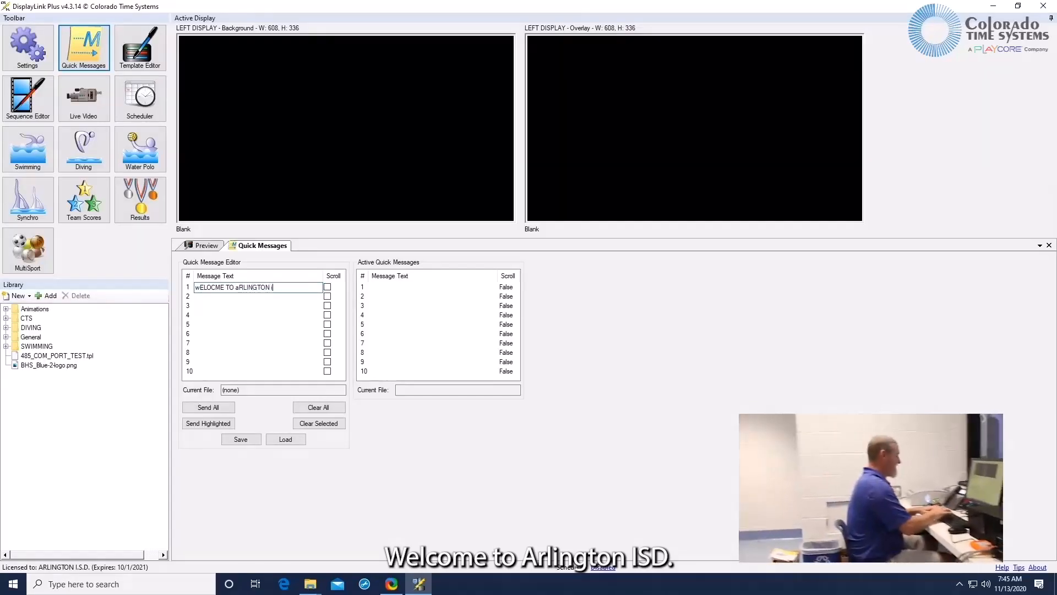
type("sd")
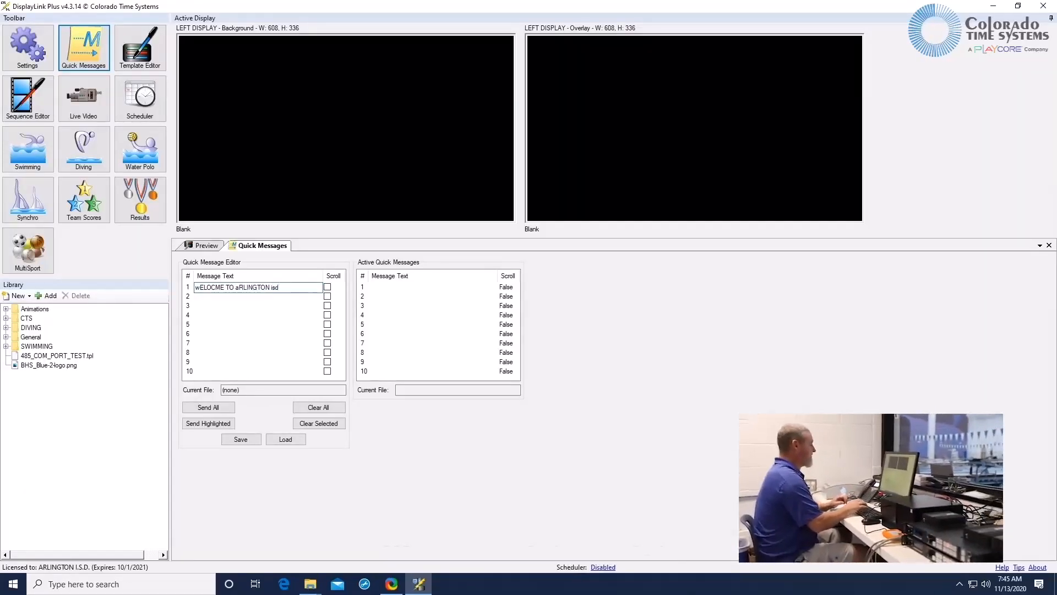
key("BackSpace")
key("BackSpace")
key("BackSpace")
key("BackSpace")
key("BackSpace")
key("BackSpace")
key("BackSpace")
key("BackSpace")
key("BackSpace")
key("BackSpace")
key("BackSpace")
key("BackSpace")
key("BackSpace")
key("BackSpace")
key("BackSpace")
key("BackSpace")
key("BackSpace")
key("BackSpace")
key("BackSpace")
key("BackSpace")
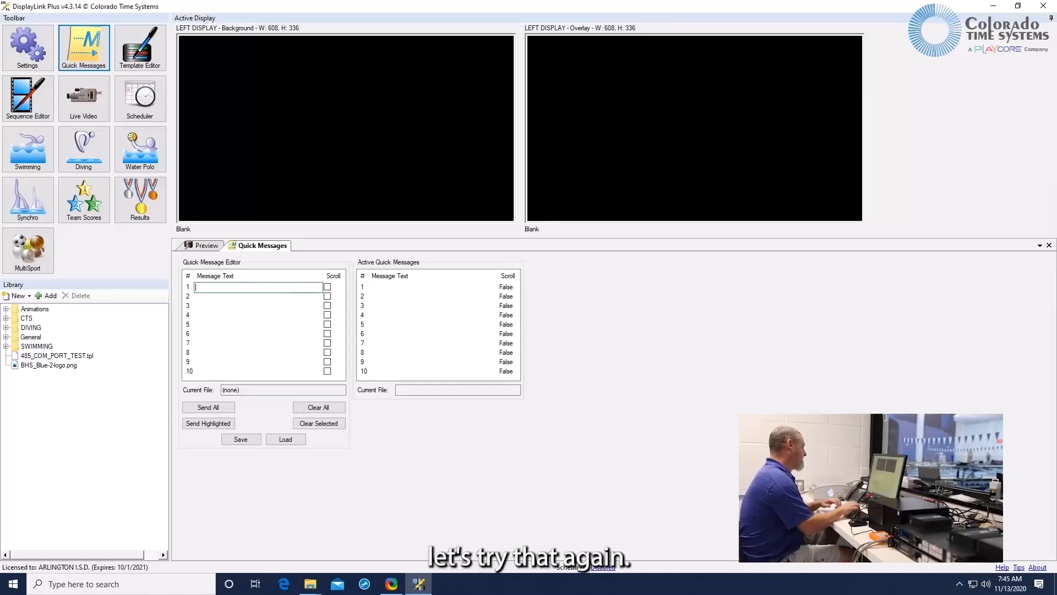
Enter "WELOCME TO ARLINGTON ISD....COACHES MEETING IN ROOM 123 @ 10:00 AM" as scrolling quick message 1 and send it to the active messages
type("WELOCME TO ")
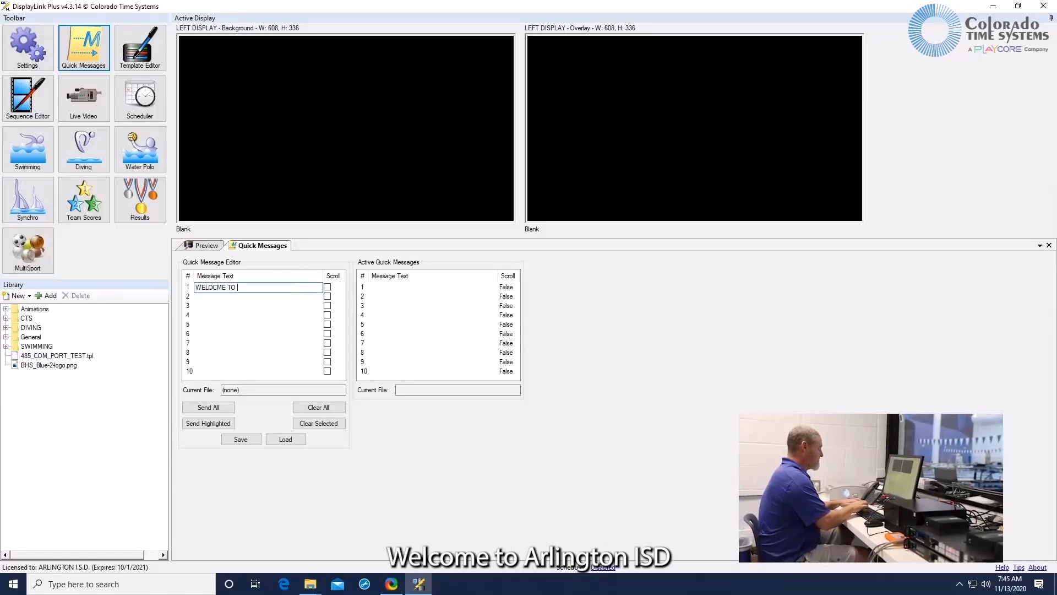
type("ARLINGTON ")
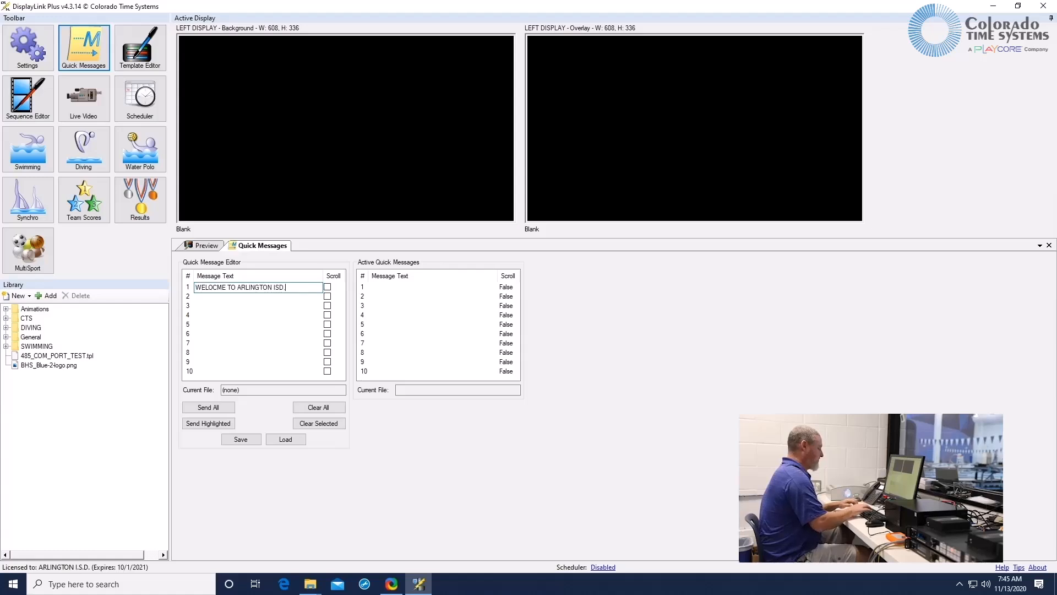
type("ISD....COAC")
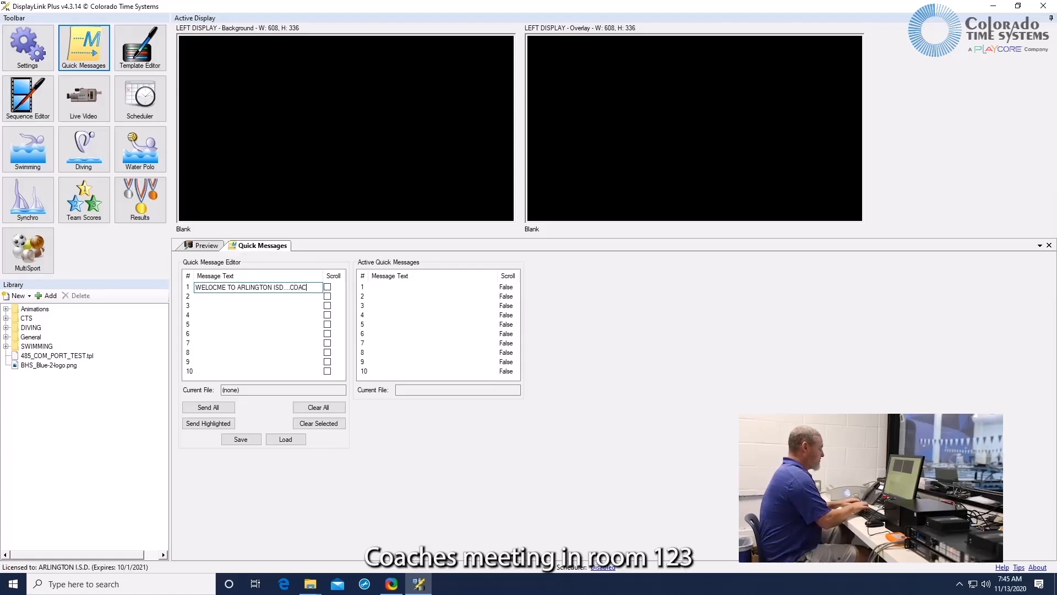
type("HES MEETING")
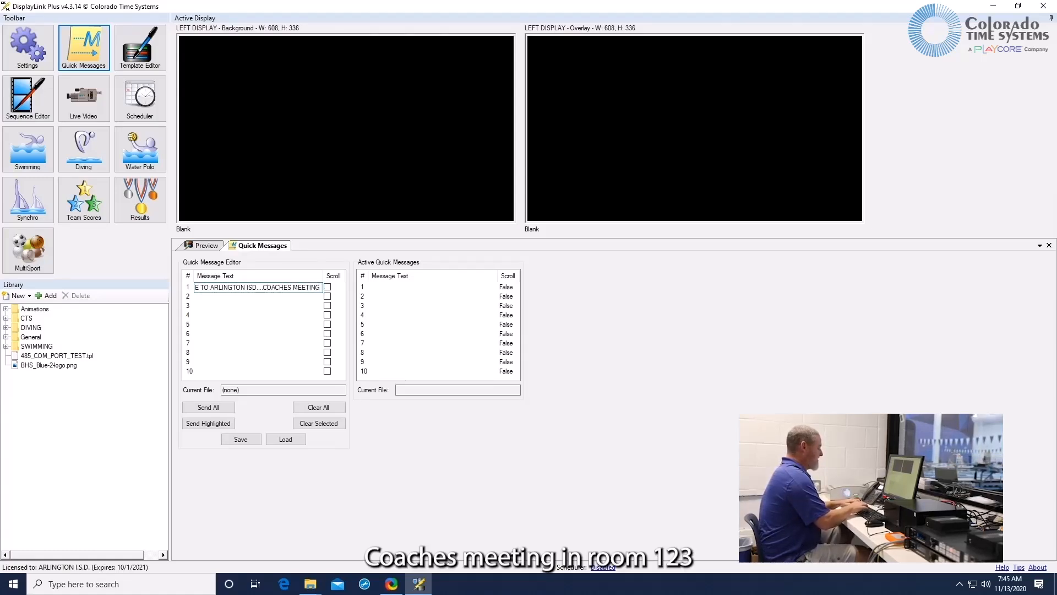
type(" IN ROOM 123")
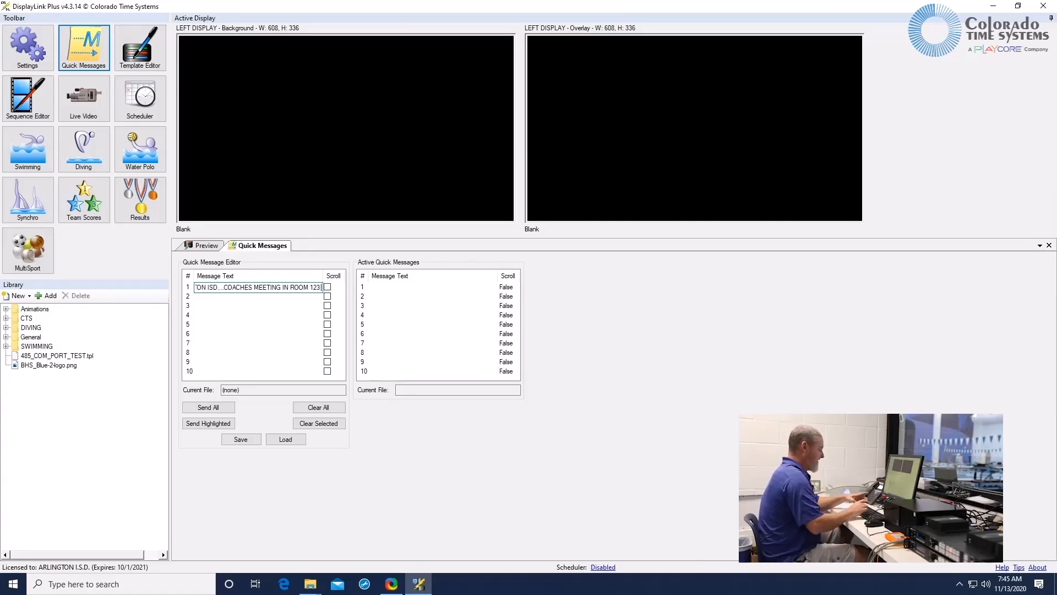
type(" @ 10")
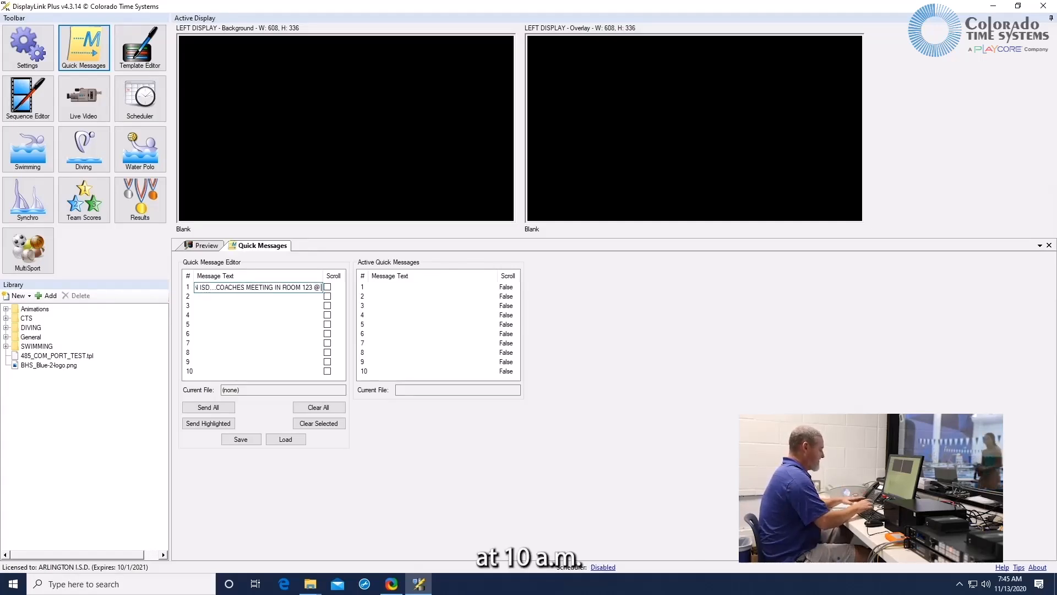
type(":00")
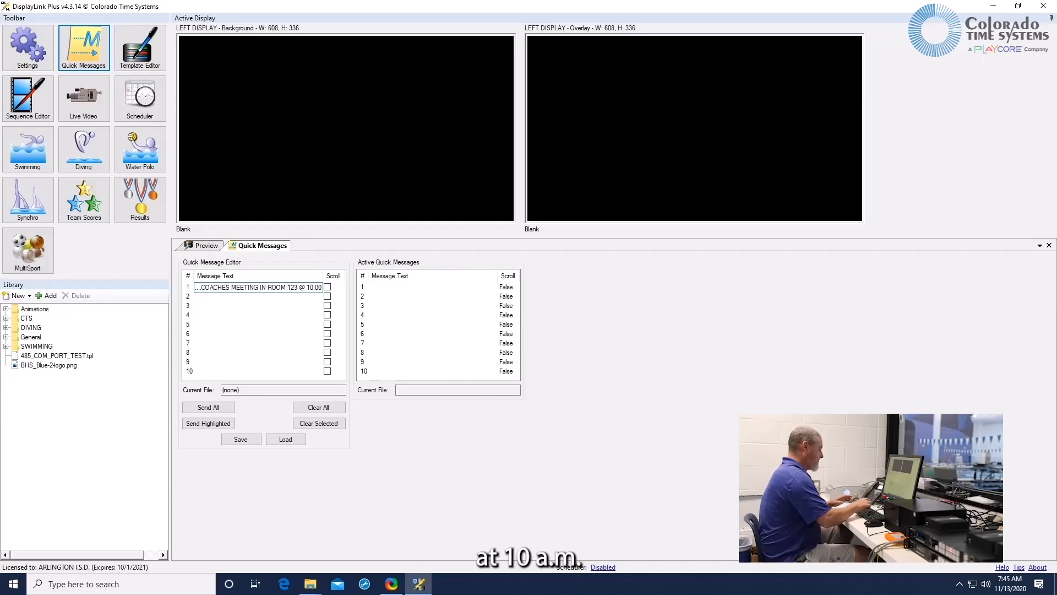
type(" AM")
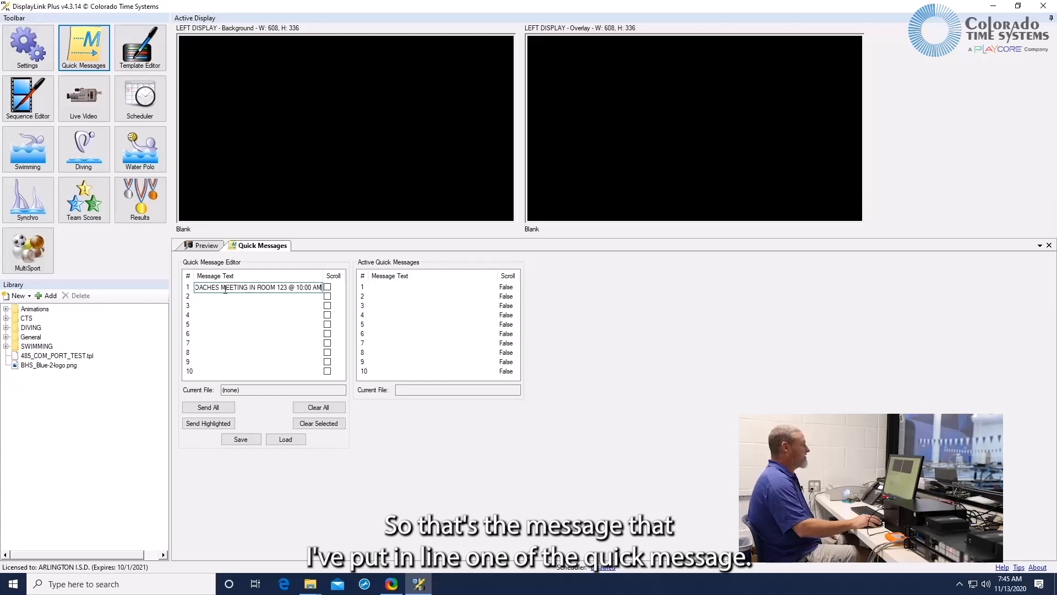
left_click(327, 288)
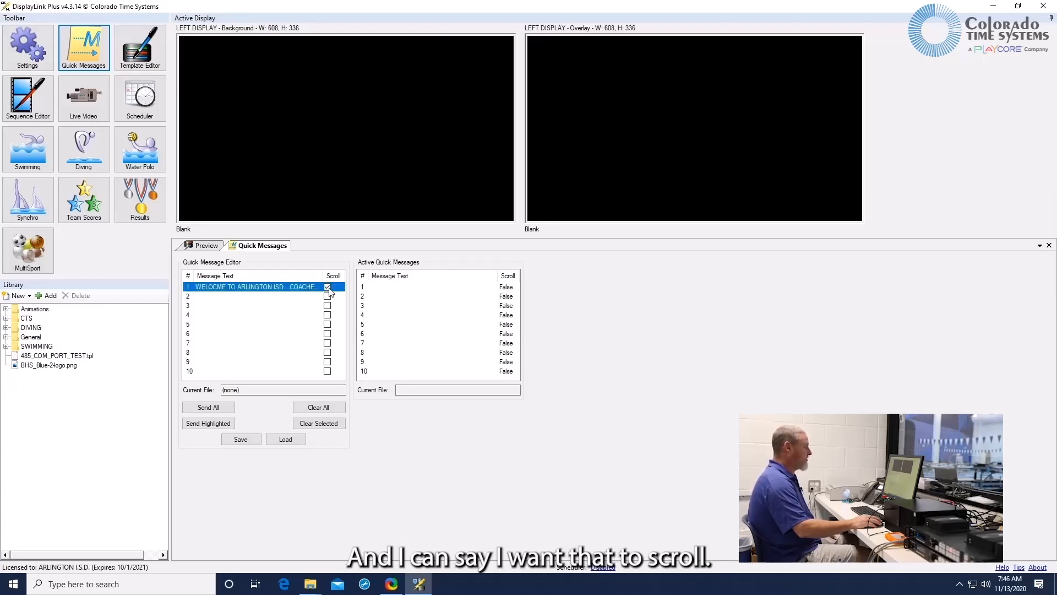
left_click(208, 424)
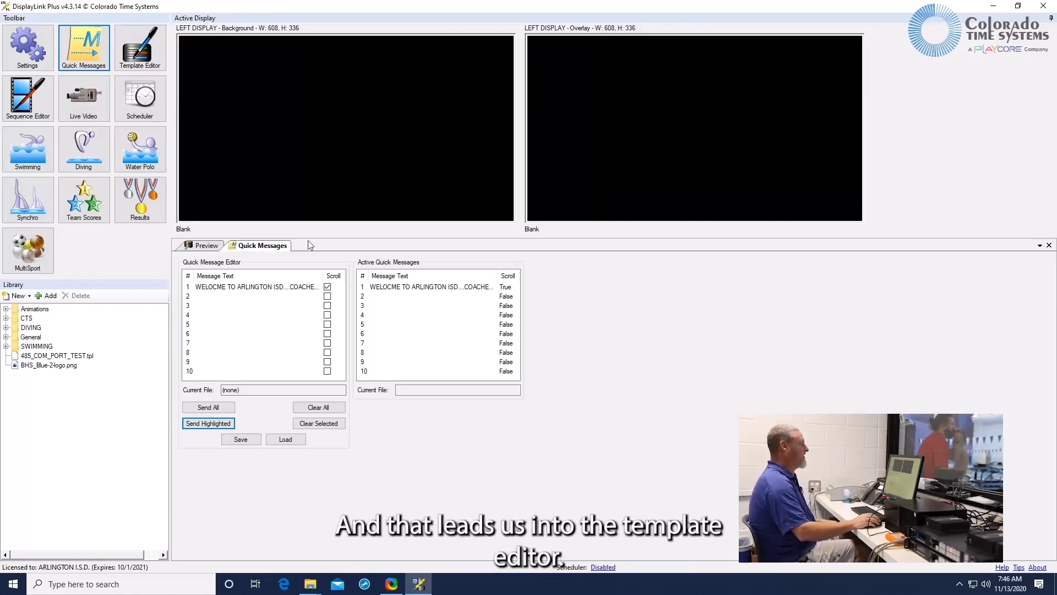
Open the Template Editor and place a Static Text core item in the upper-left area of the new template
left_click(148, 54)
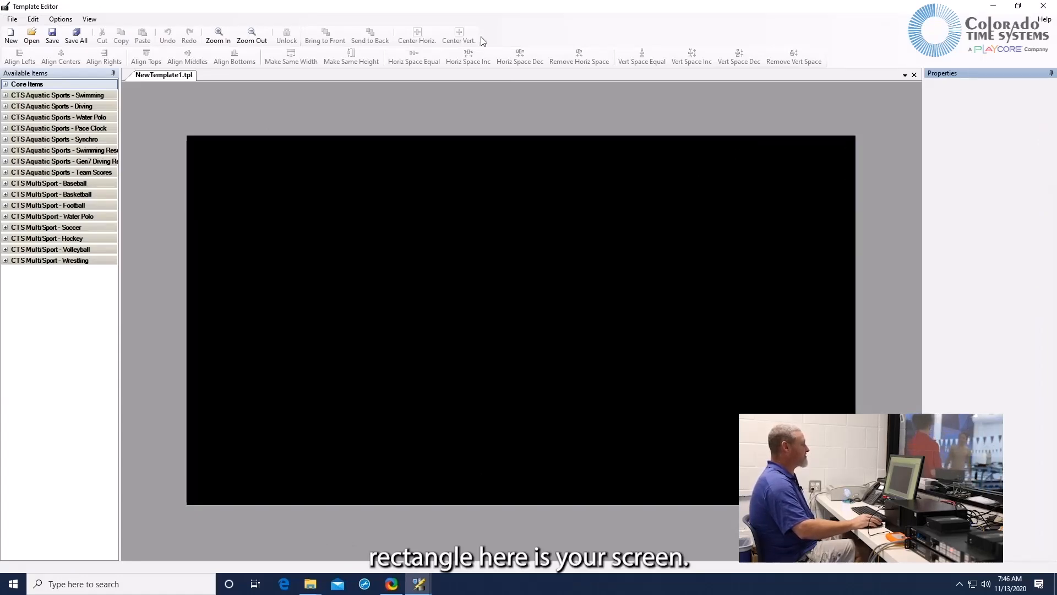
left_click(252, 38)
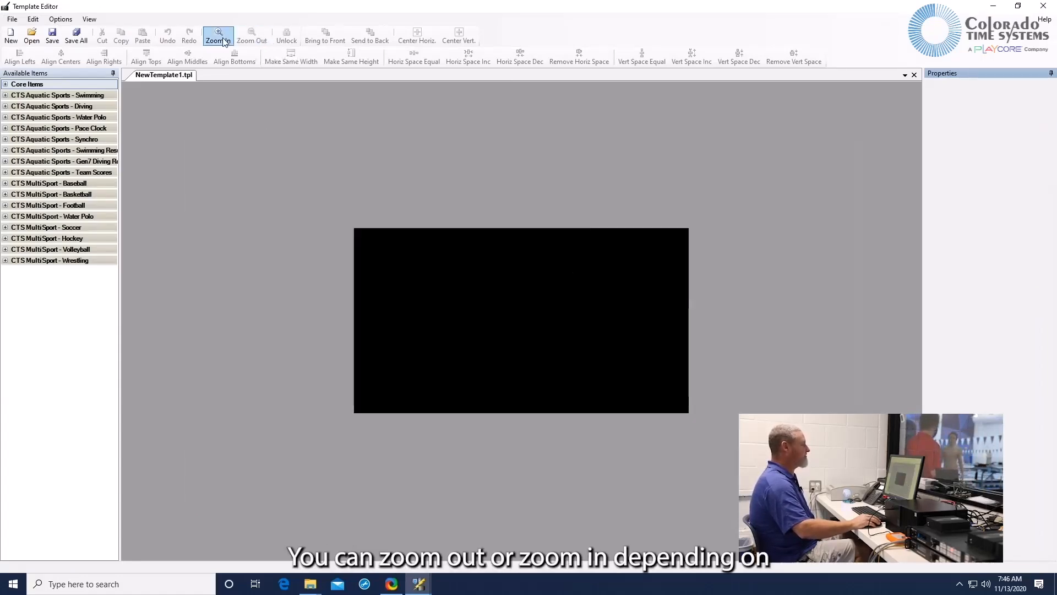
left_click(221, 39)
left_click(222, 38)
left_click(257, 40)
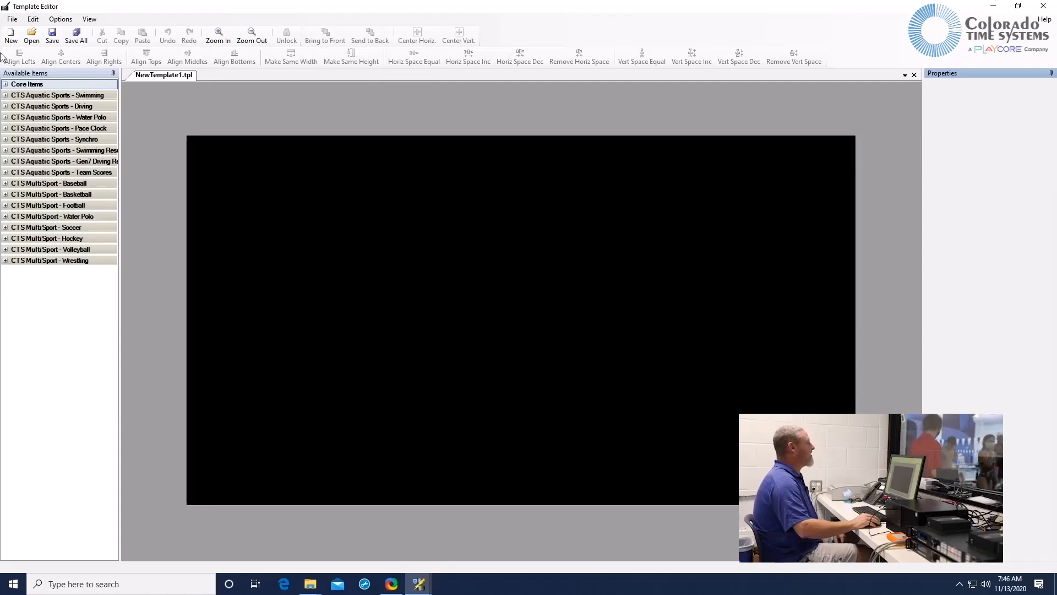
left_click(5, 85)
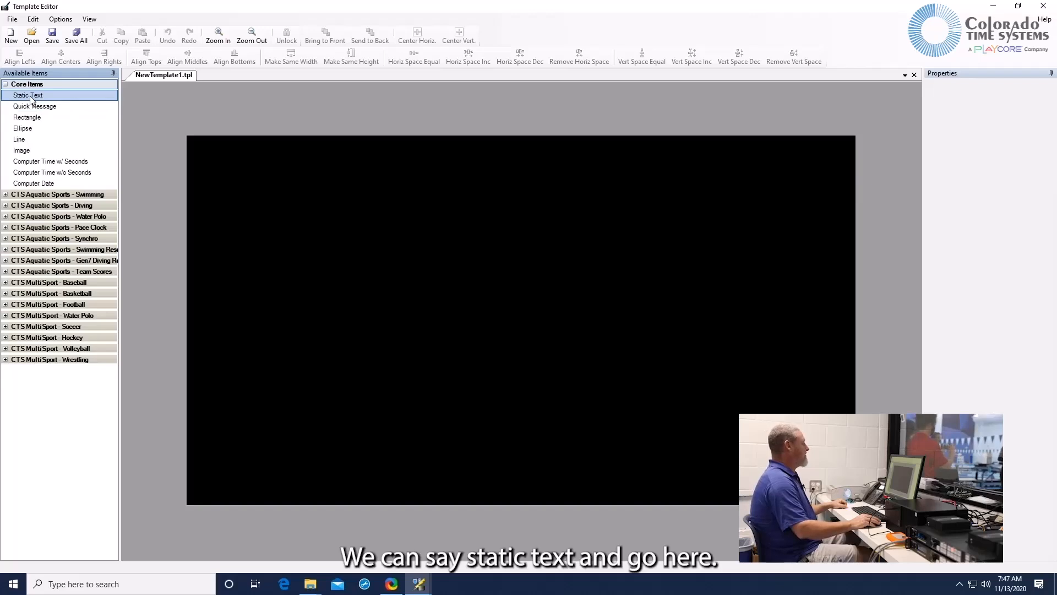
left_click_drag(31, 97, 332, 216)
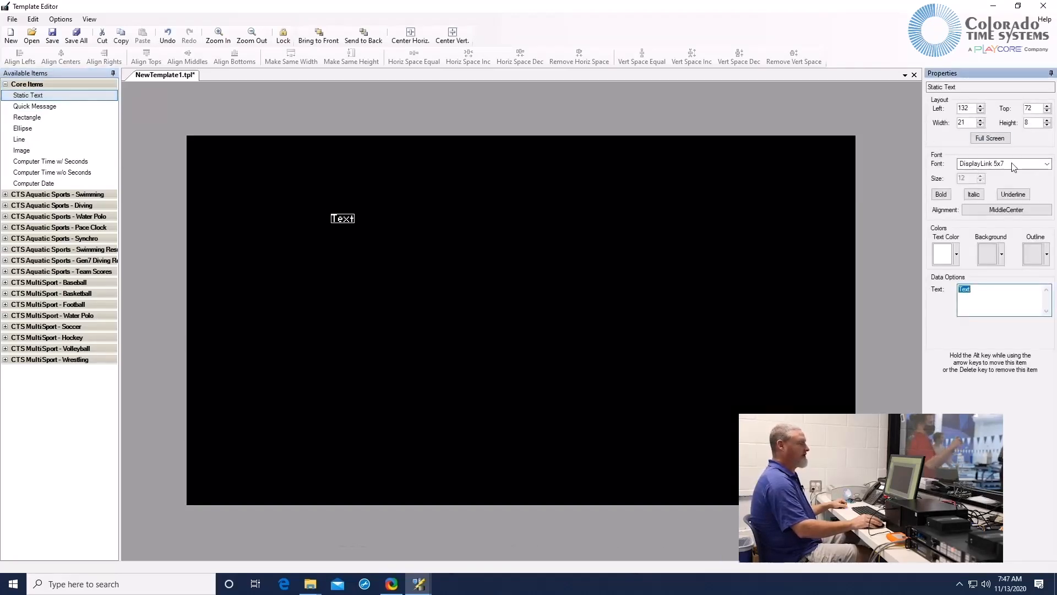
Format the static text in Arial Black at size 70 and move it near the template's upper-left corner, about left 17, top 24
left_click(1048, 164)
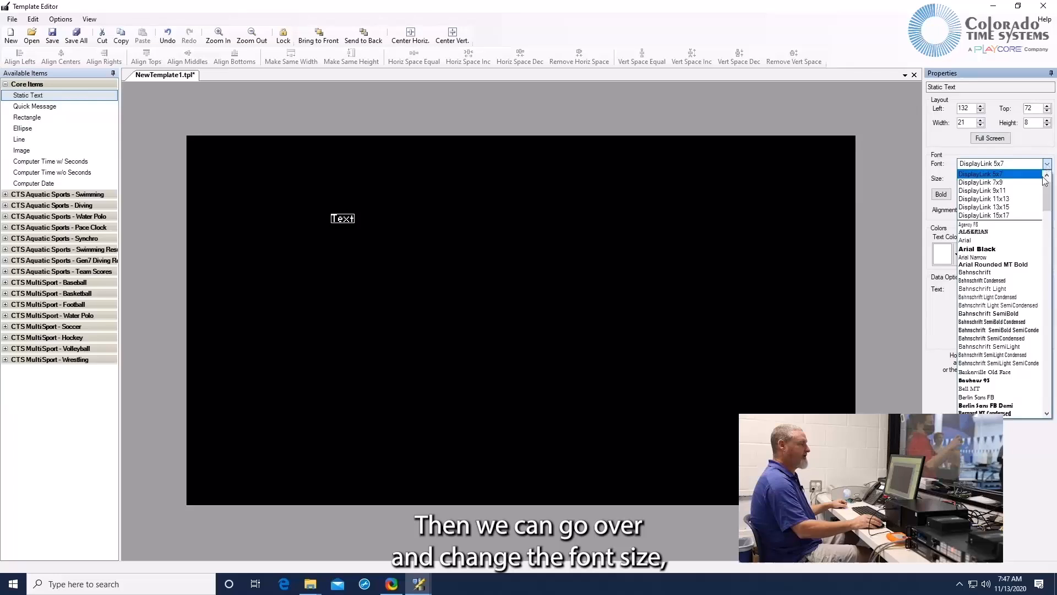
left_click(1007, 252)
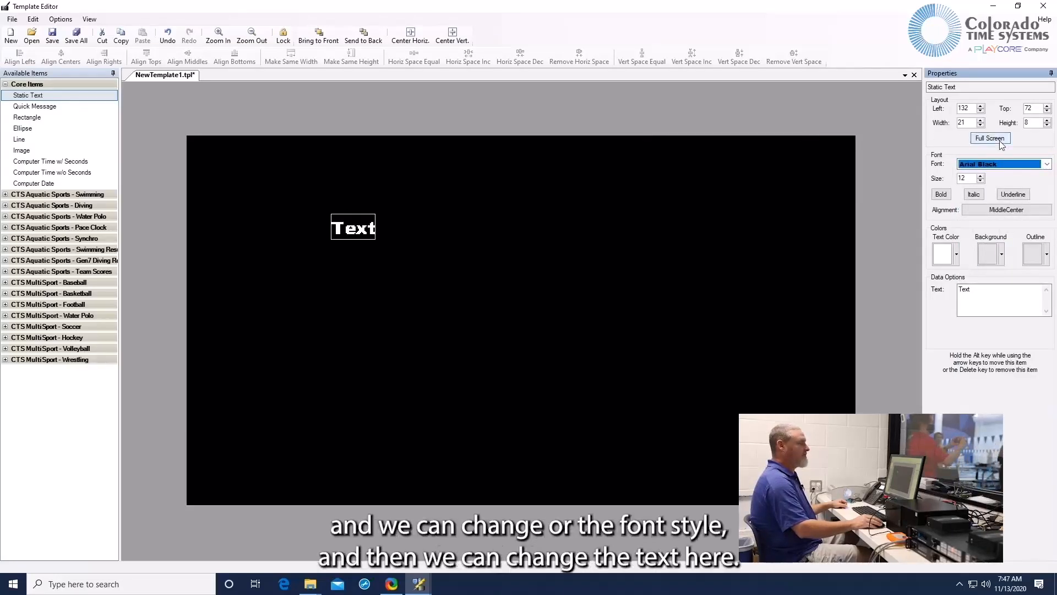
left_click_drag(981, 175, 981, 176)
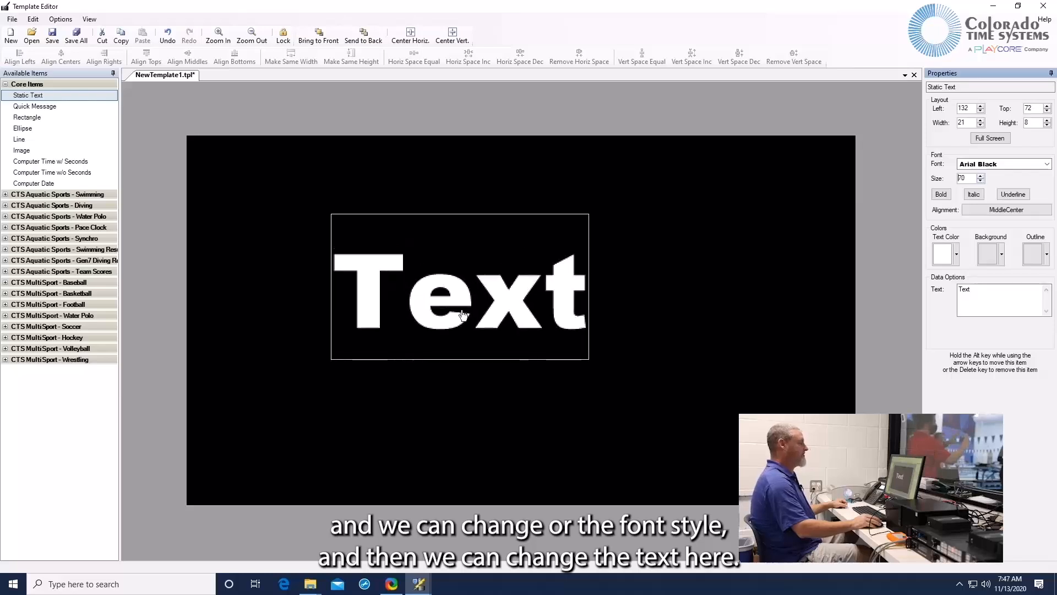
left_click_drag(493, 304, 367, 251)
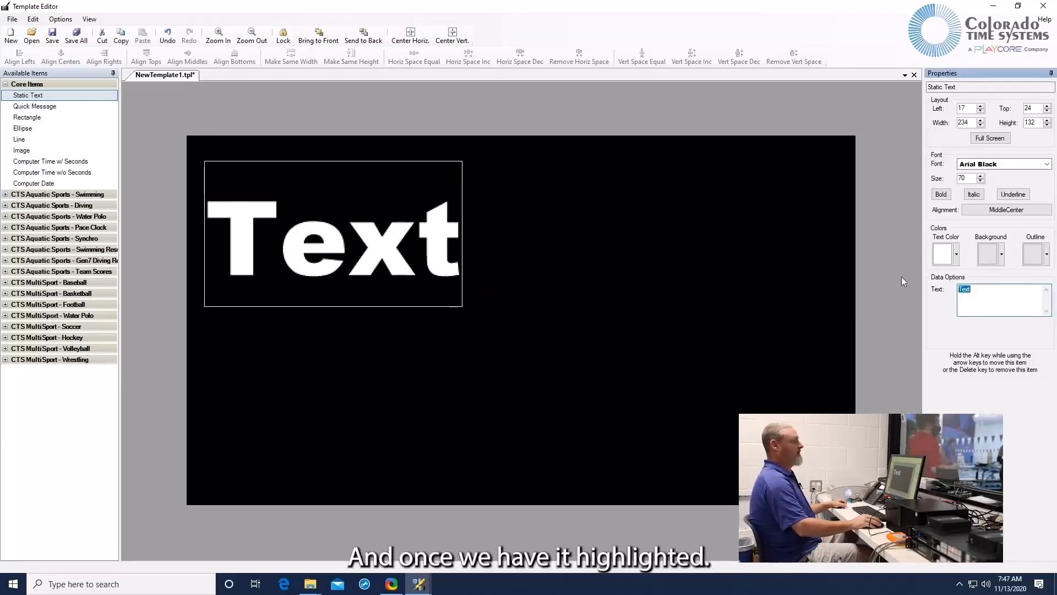
Change the static text to "HAPPYT BIRTHDAY" and reduce its font size to 63
type("HAP")
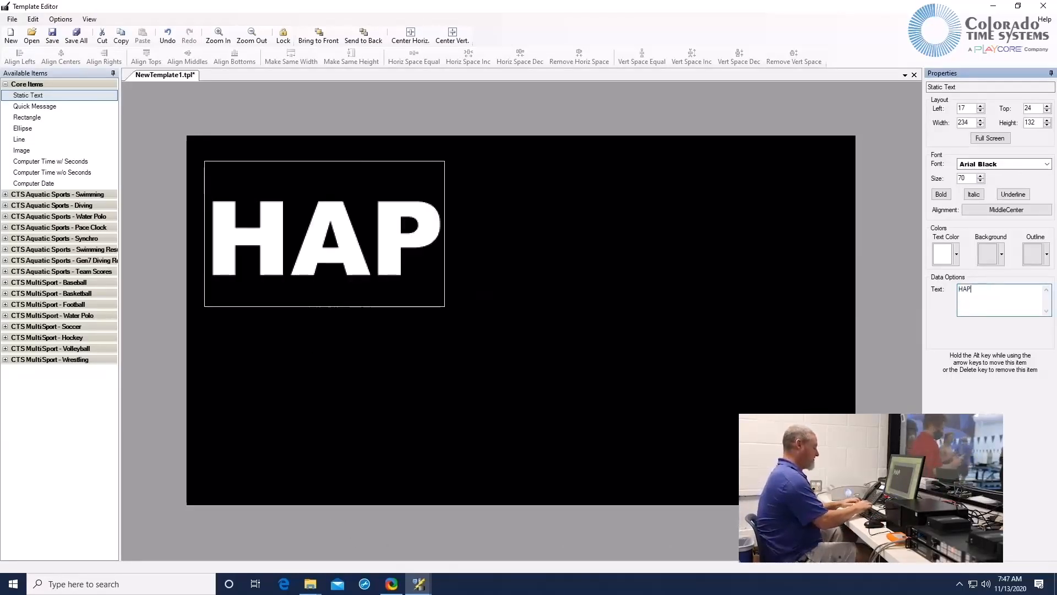
type("PYT BIRTHDAY")
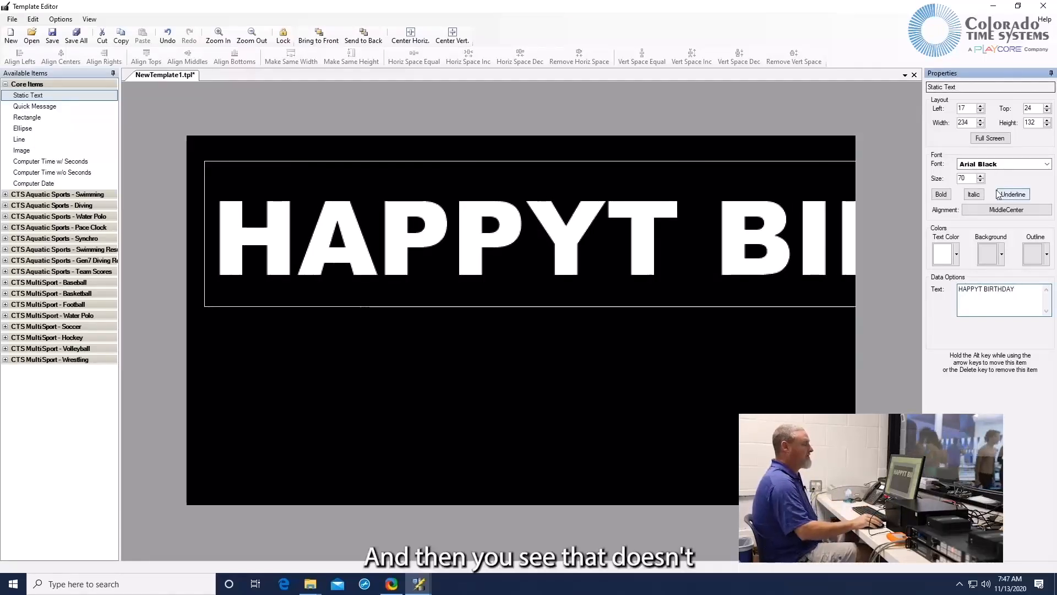
left_click(981, 180)
left_click(983, 180)
left_click(982, 180)
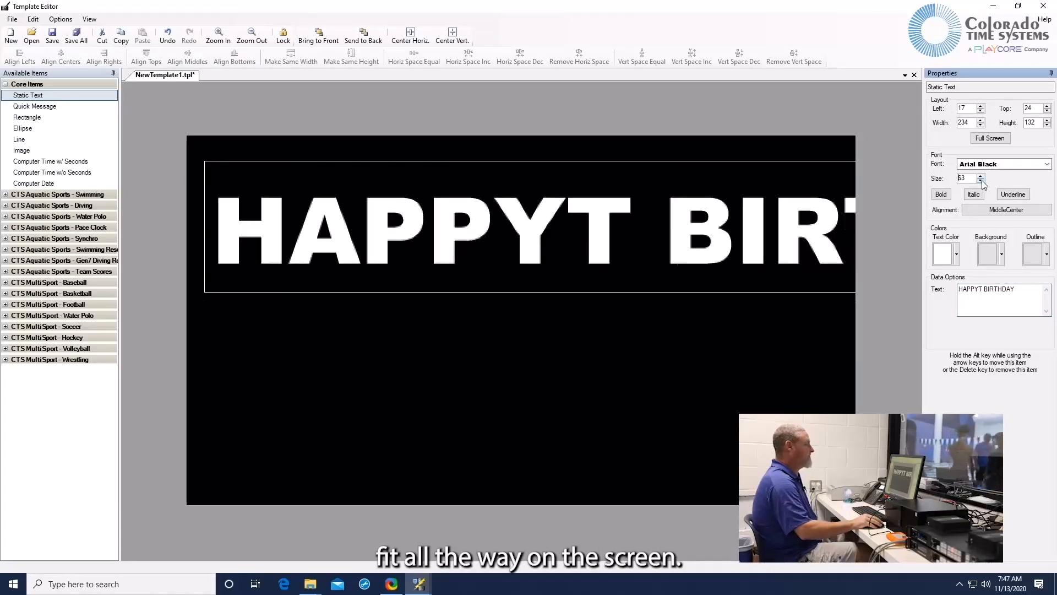
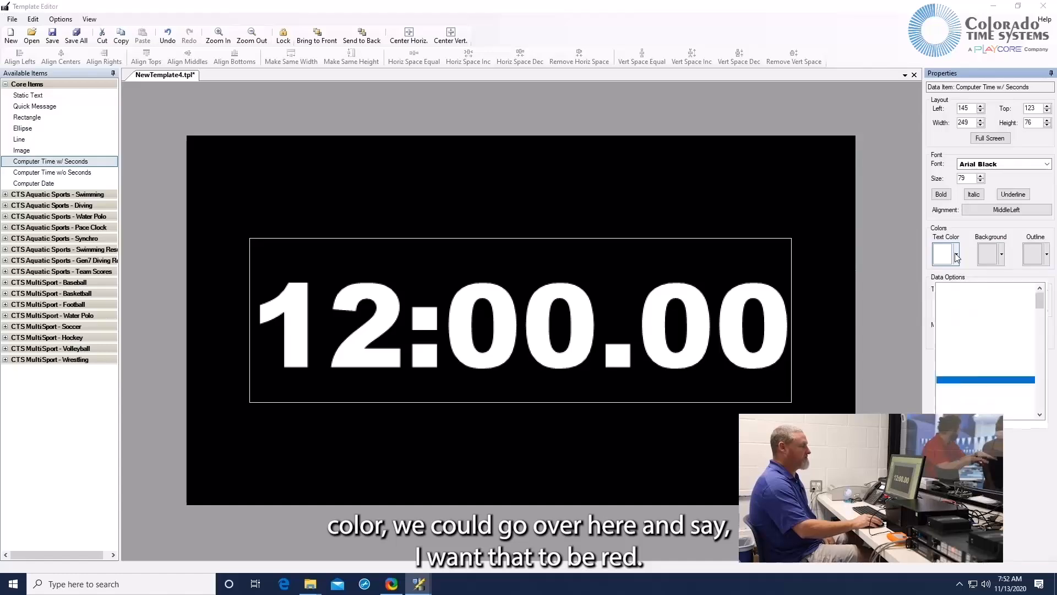
Color the Computer Time w/ Seconds item with red text, a Snow outline and a Lime background
left_click(948, 337)
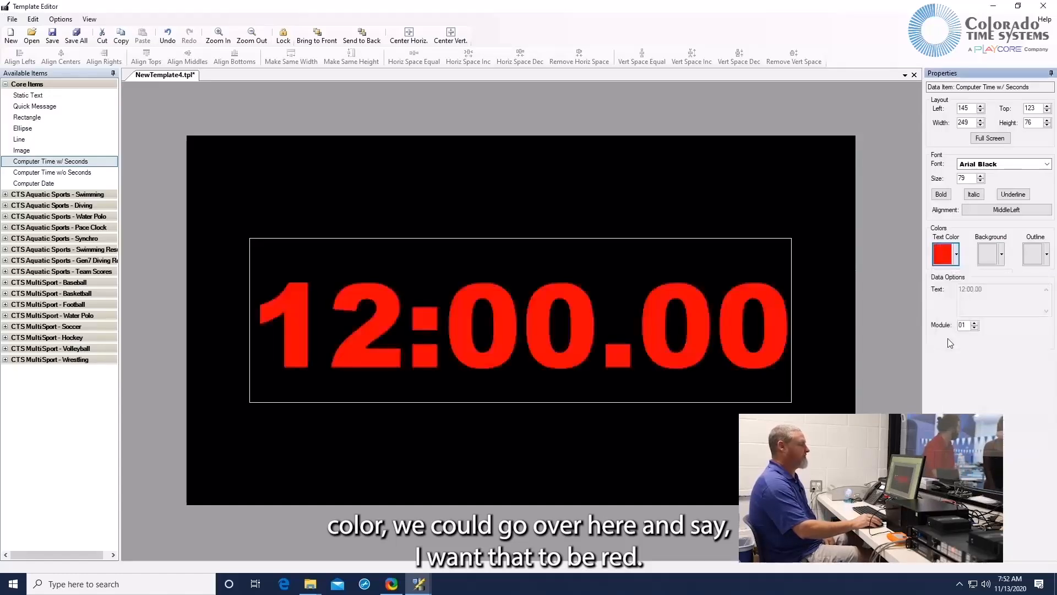
left_click(1050, 257)
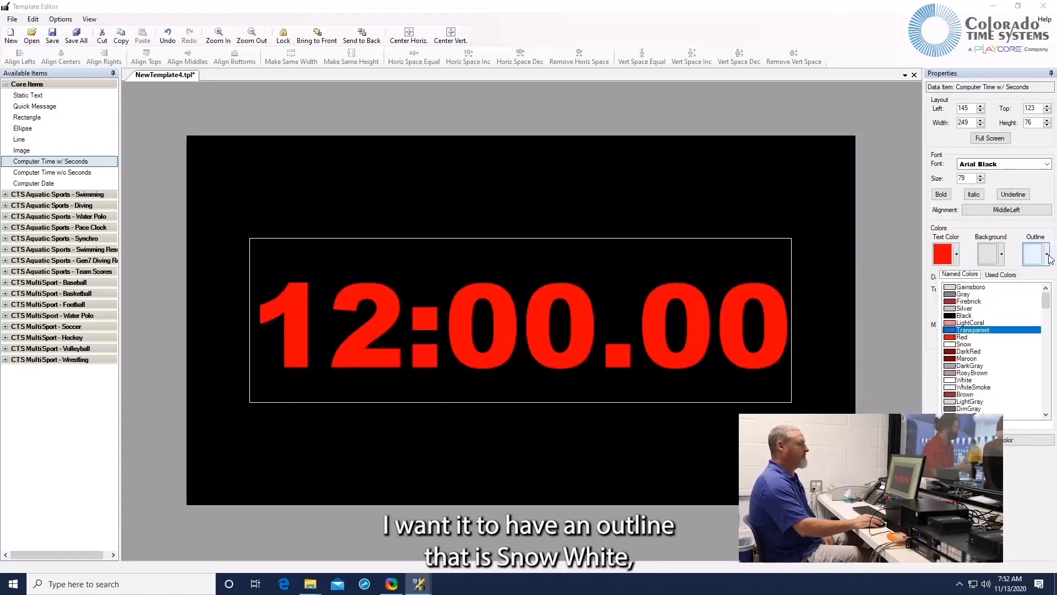
left_click(958, 344)
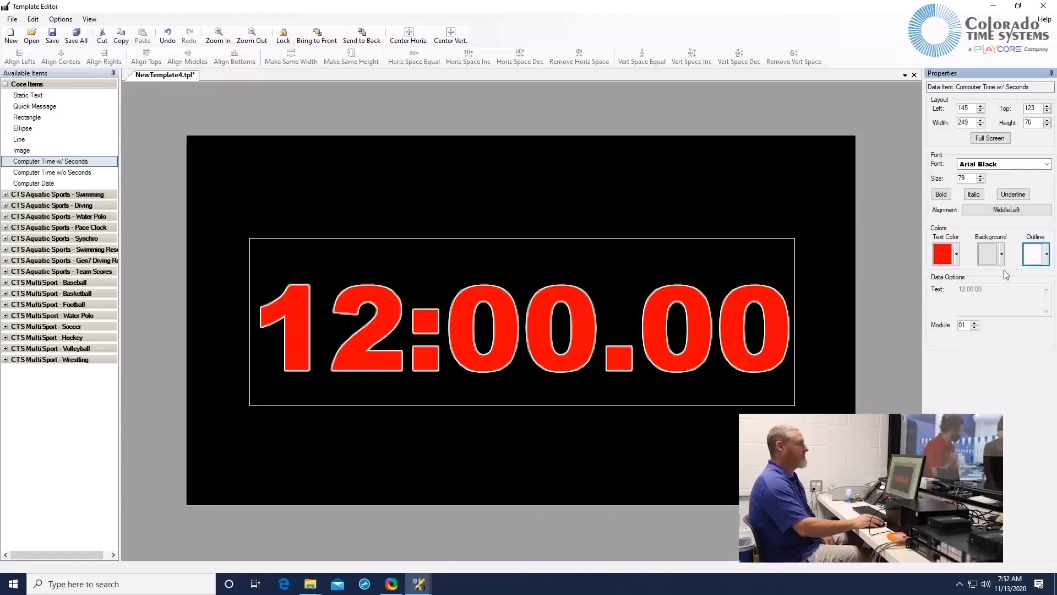
left_click(1002, 254)
left_click_drag(1047, 313, 1047, 356)
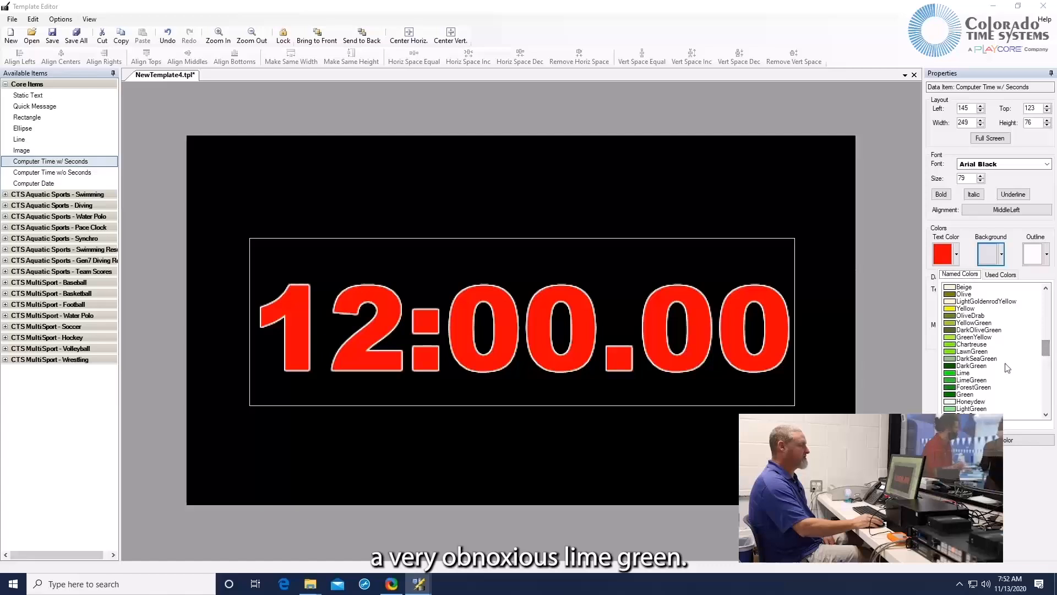
left_click(959, 375)
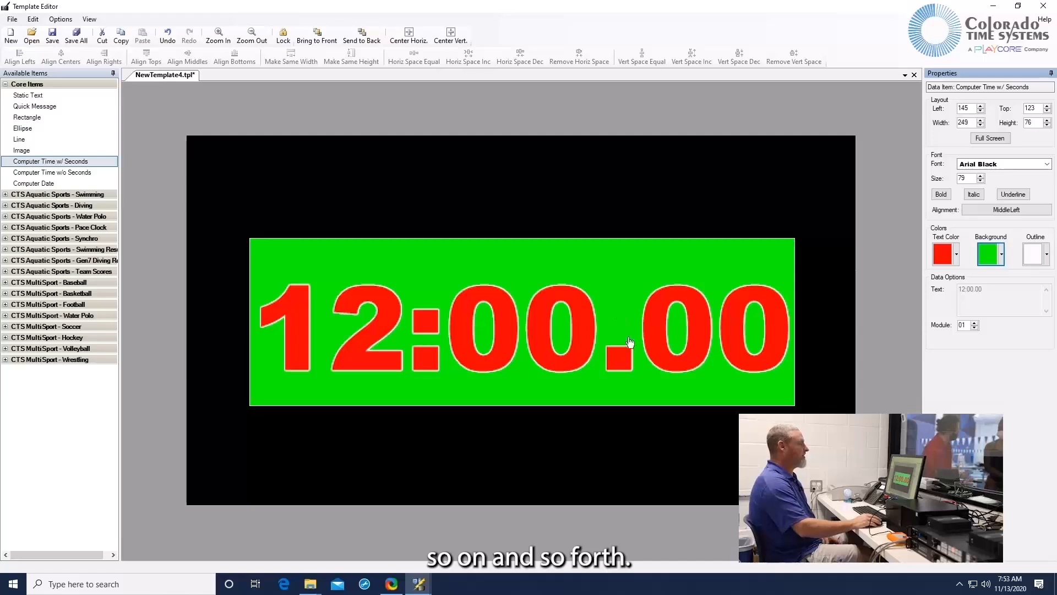
Save the clock template as "TOD TEST" in the General folder of the DisplayLink Library and close the Template Editor
left_click(12, 20)
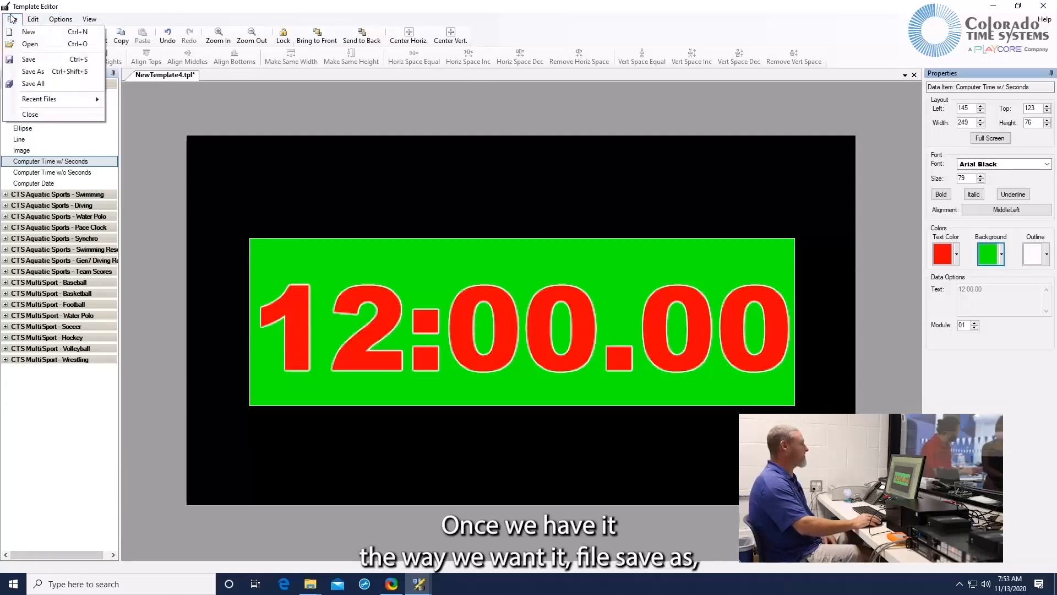
left_click(35, 73)
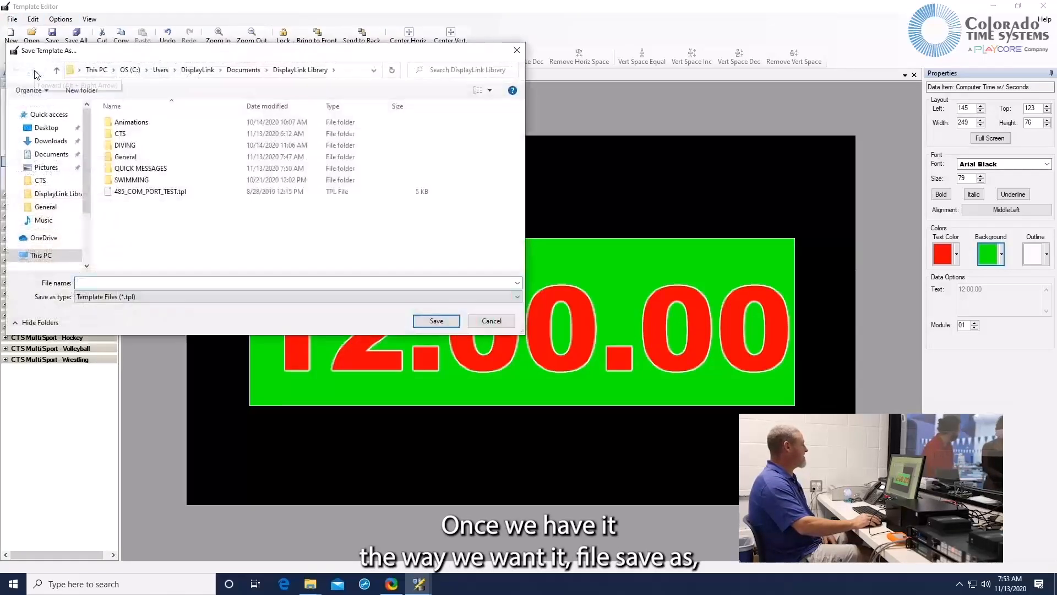
left_click(124, 158)
double_click(122, 159)
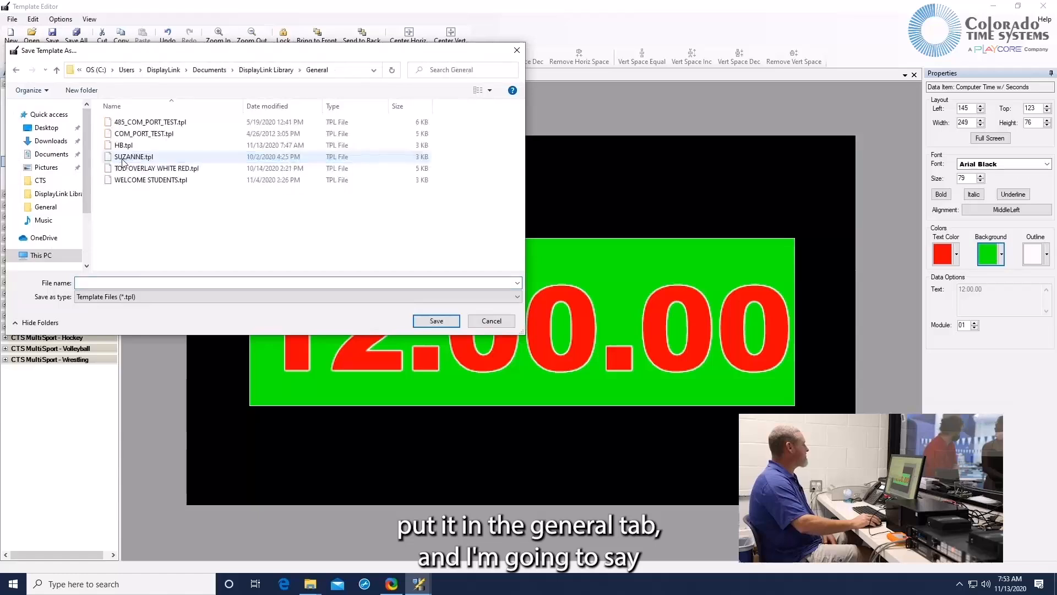
left_click(127, 283)
type("TO")
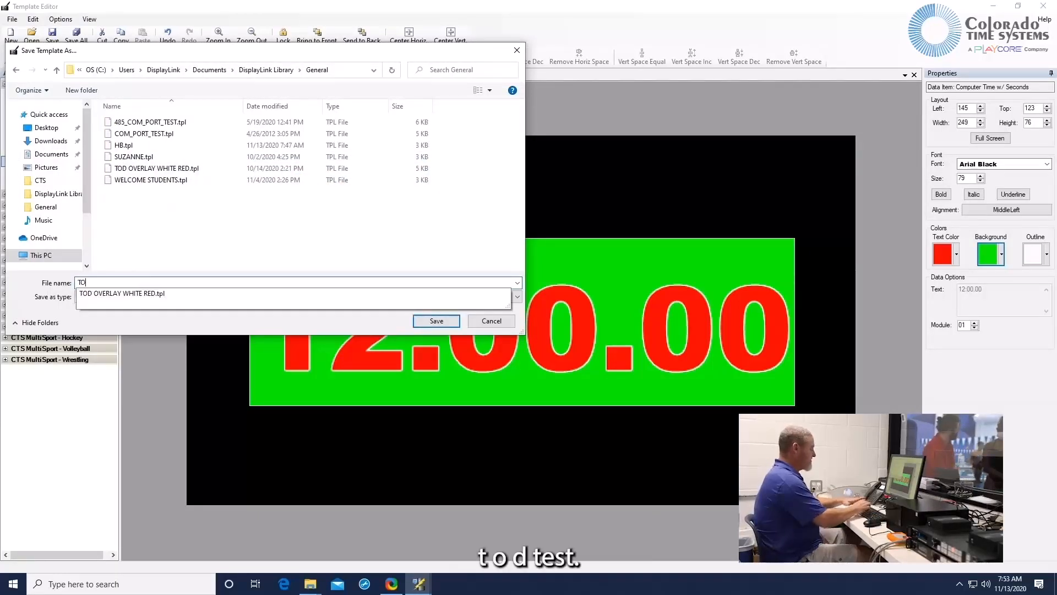
type("D TEST")
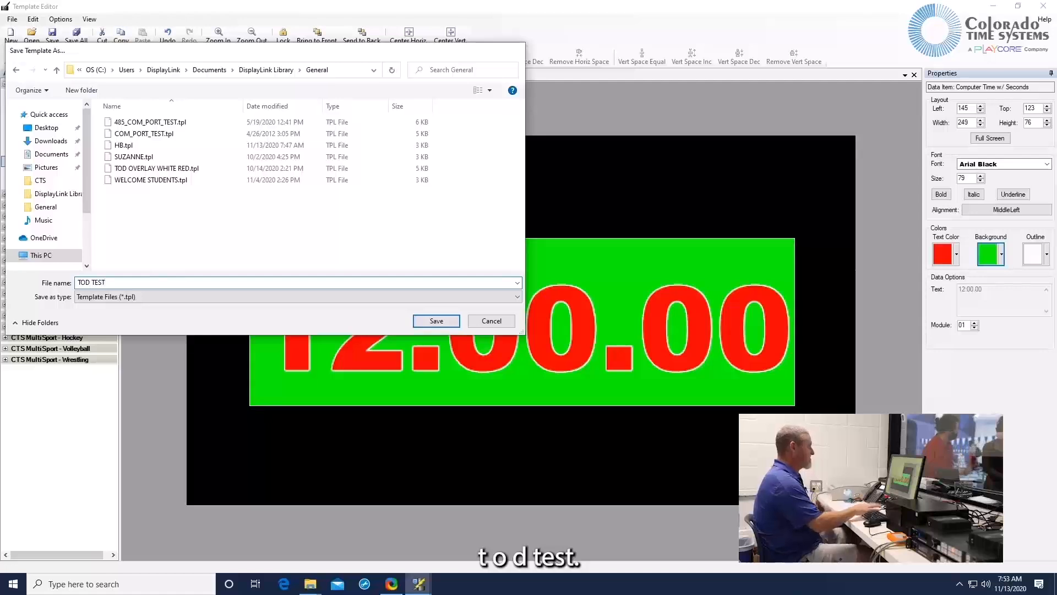
key("Return")
left_click(1043, 6)
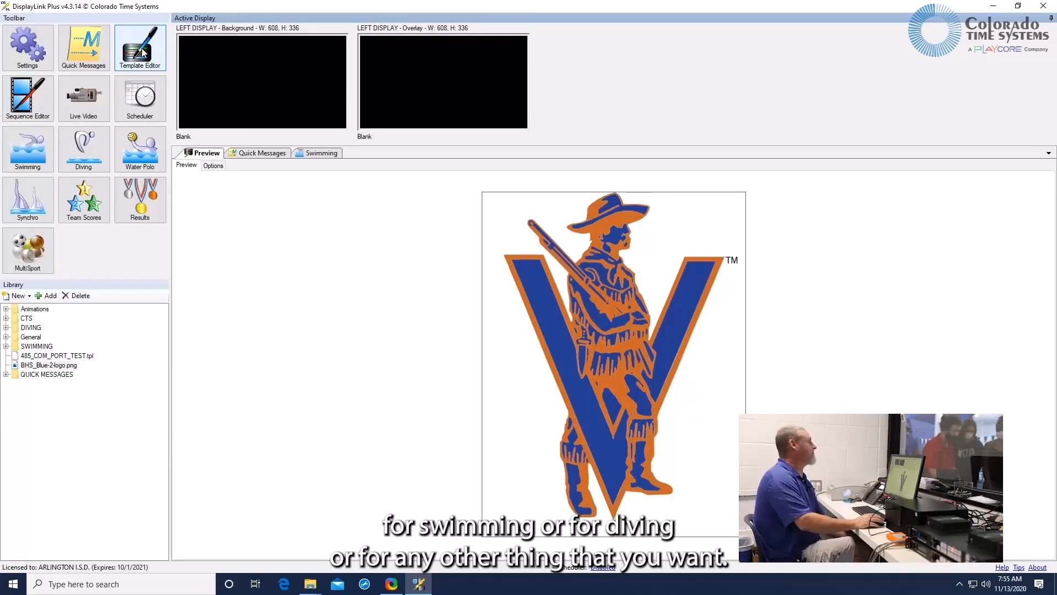
Open a new template in the Template Editor, browse the Swimming and Diving item groups, and widen the Available Items list
left_click(141, 48)
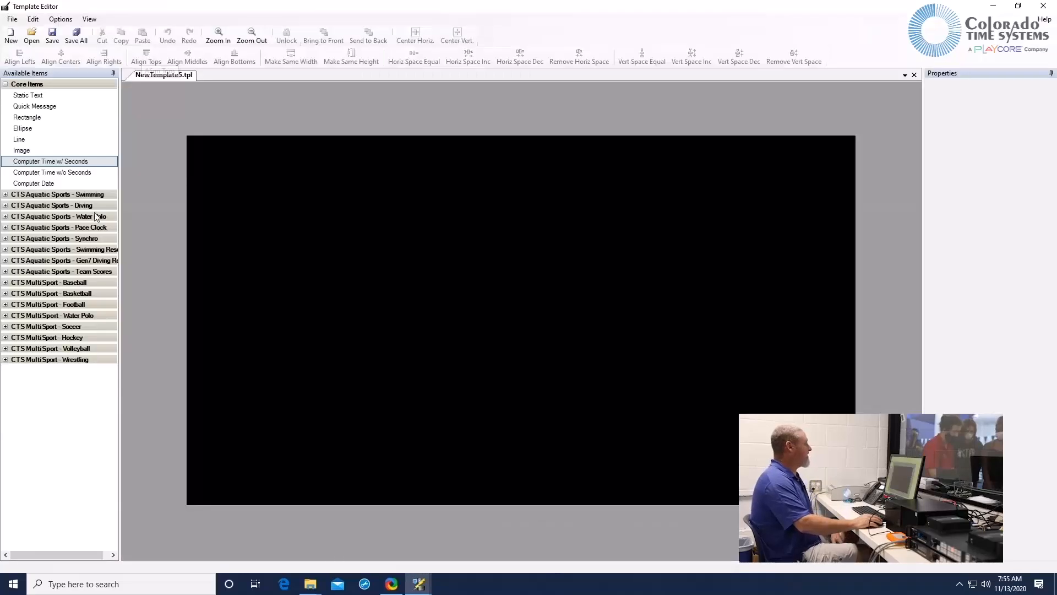
left_click(5, 195)
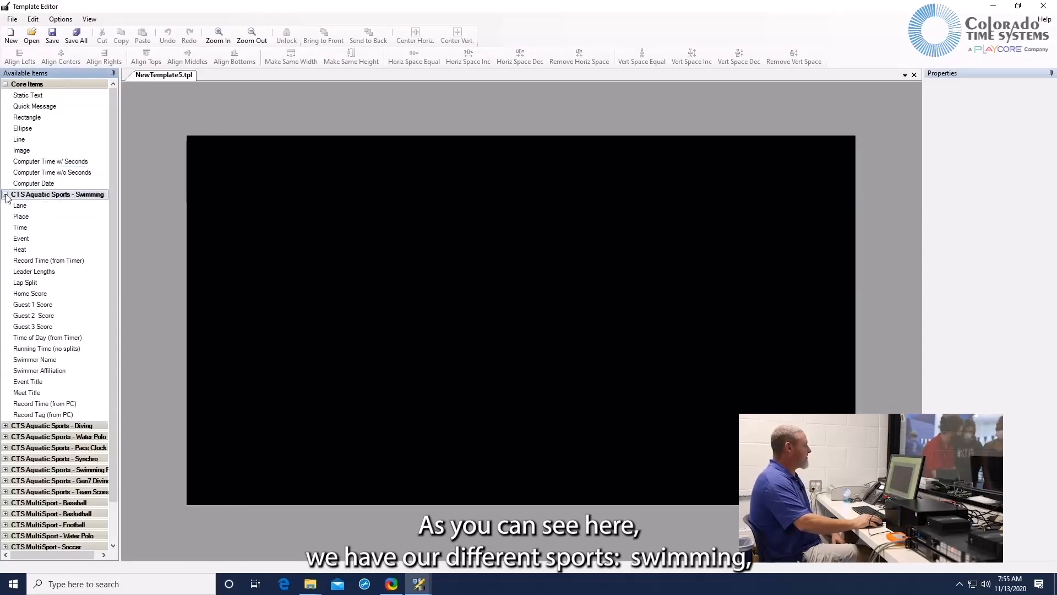
left_click(5, 195)
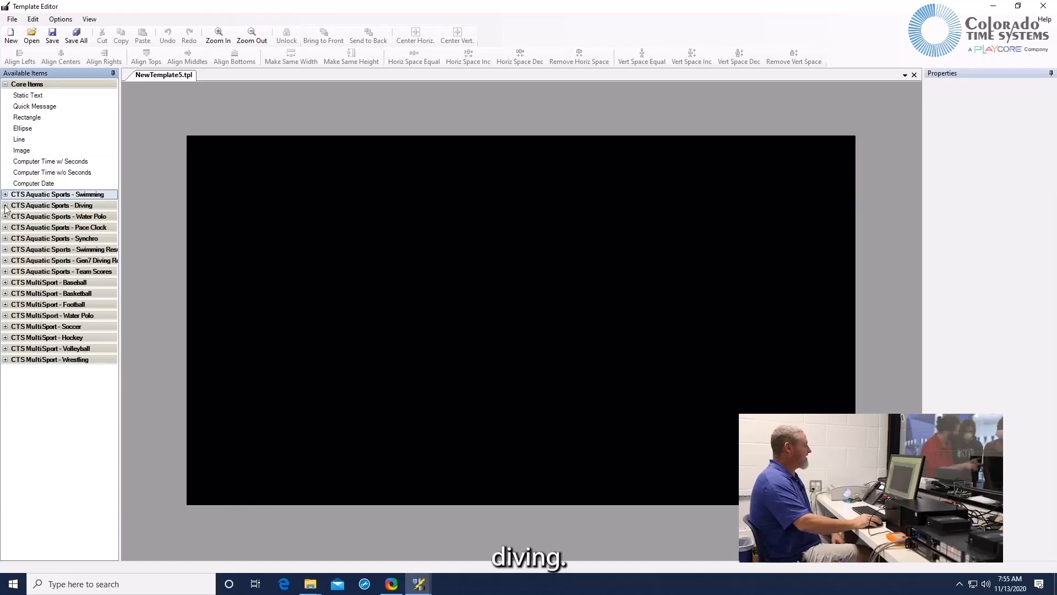
left_click(5, 206)
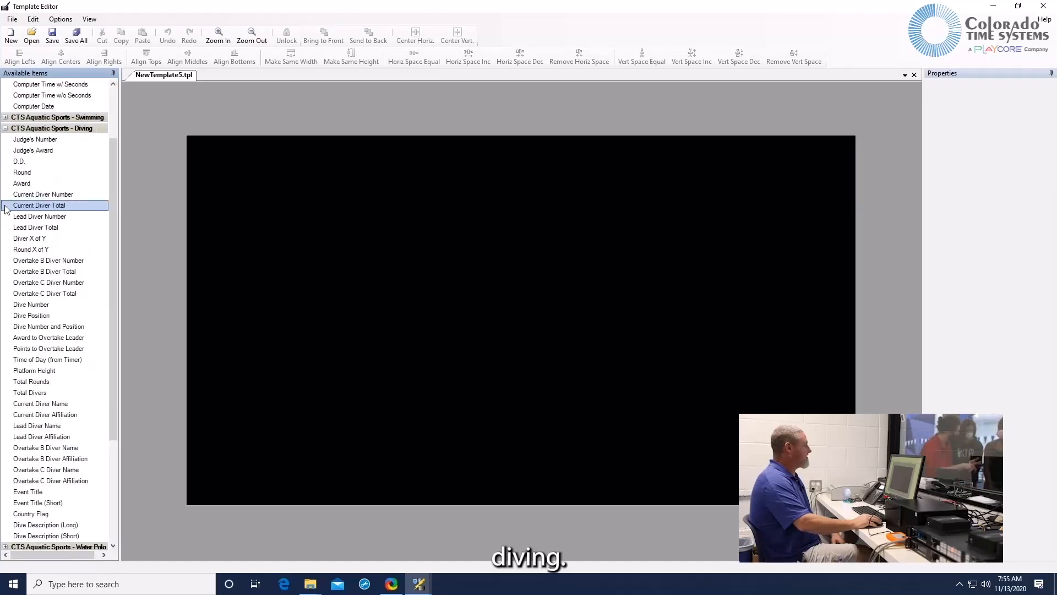
left_click(6, 129)
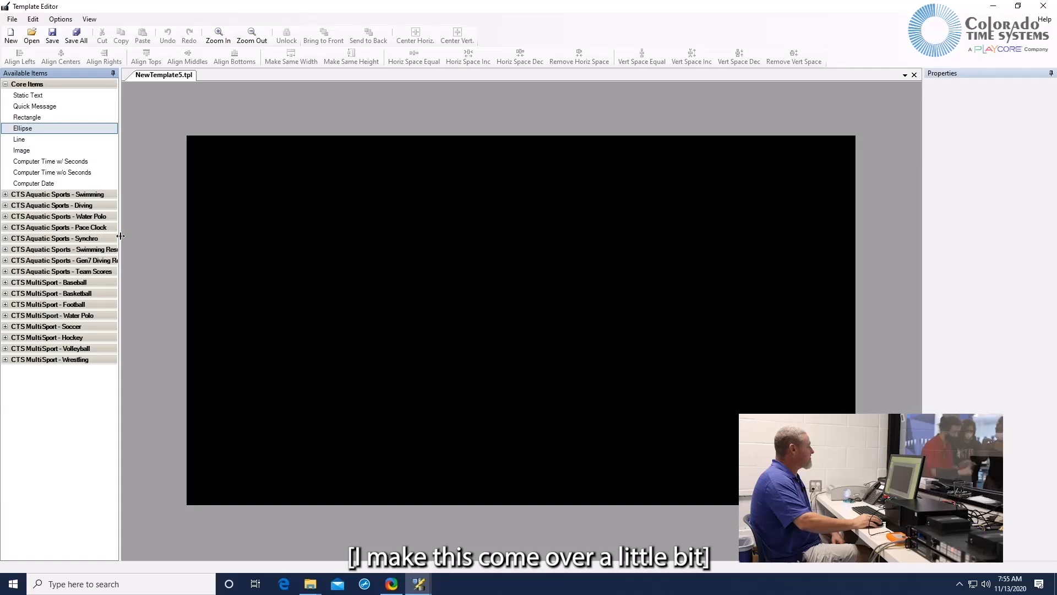
left_click_drag(120, 235, 171, 231)
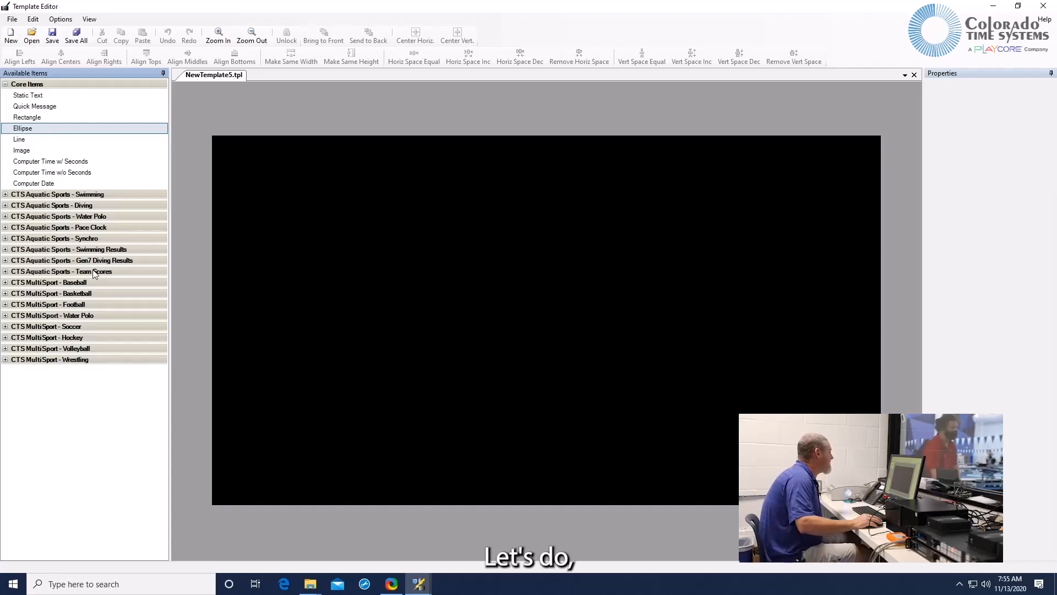
Add eight vertically spread Rank modules from Swimming Results near the template's left edge, starting at module 01 with 0 pixels between items
left_click(5, 250)
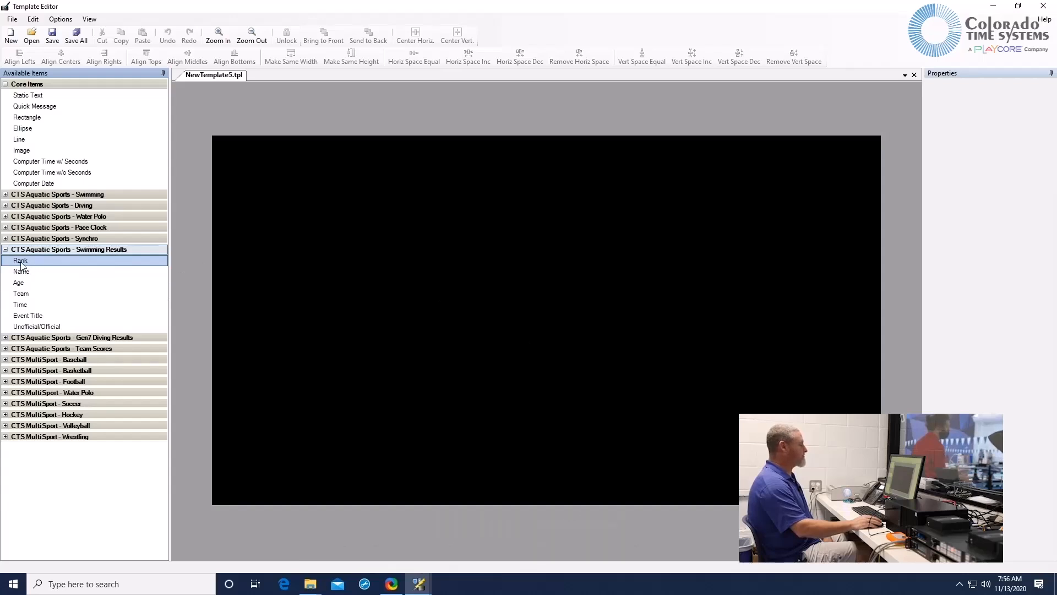
left_click_drag(20, 264, 240, 212)
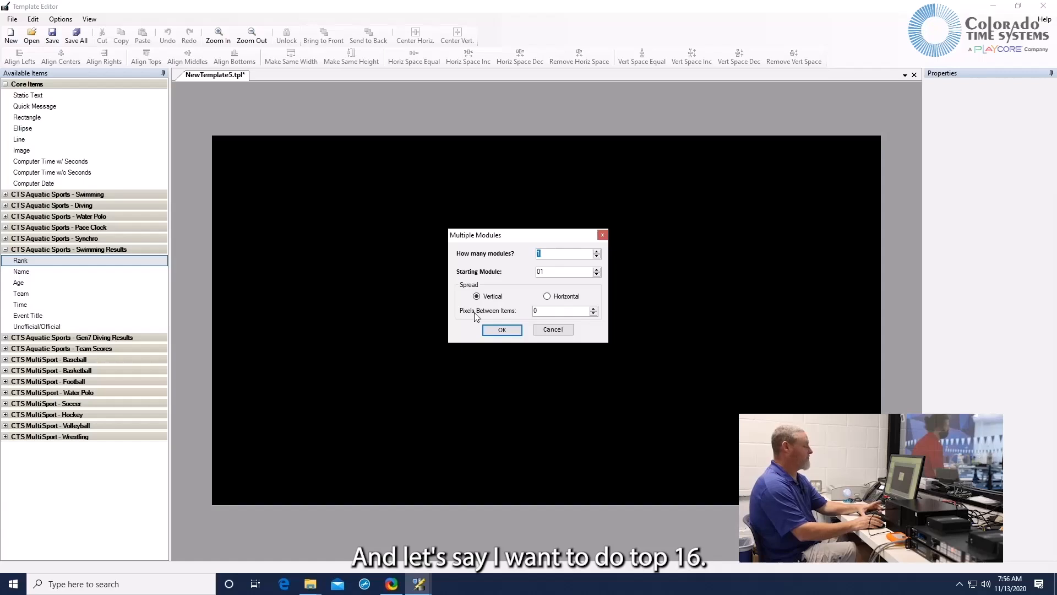
type("8")
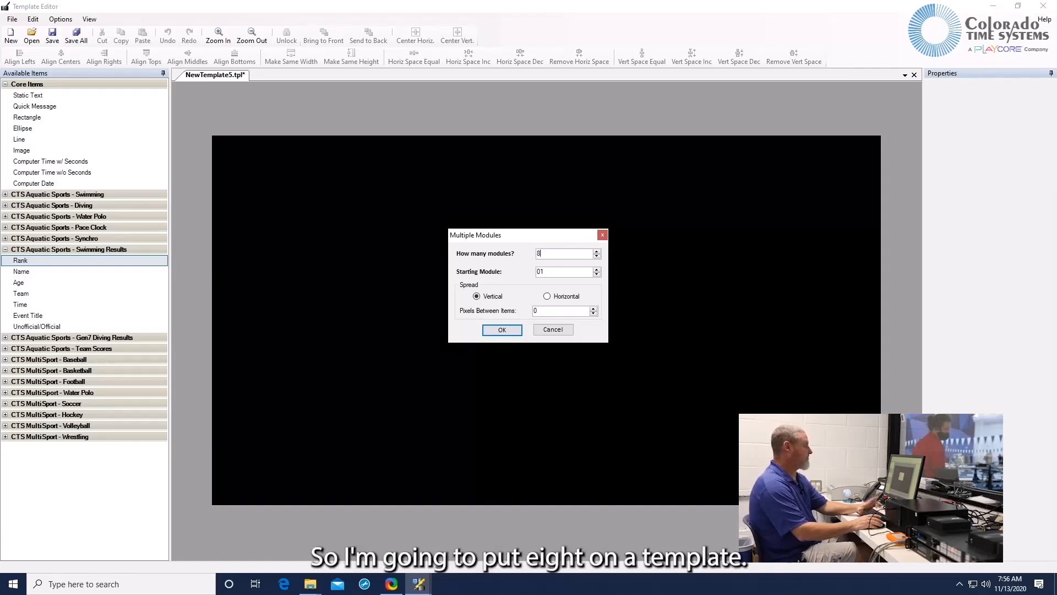
left_click(498, 334)
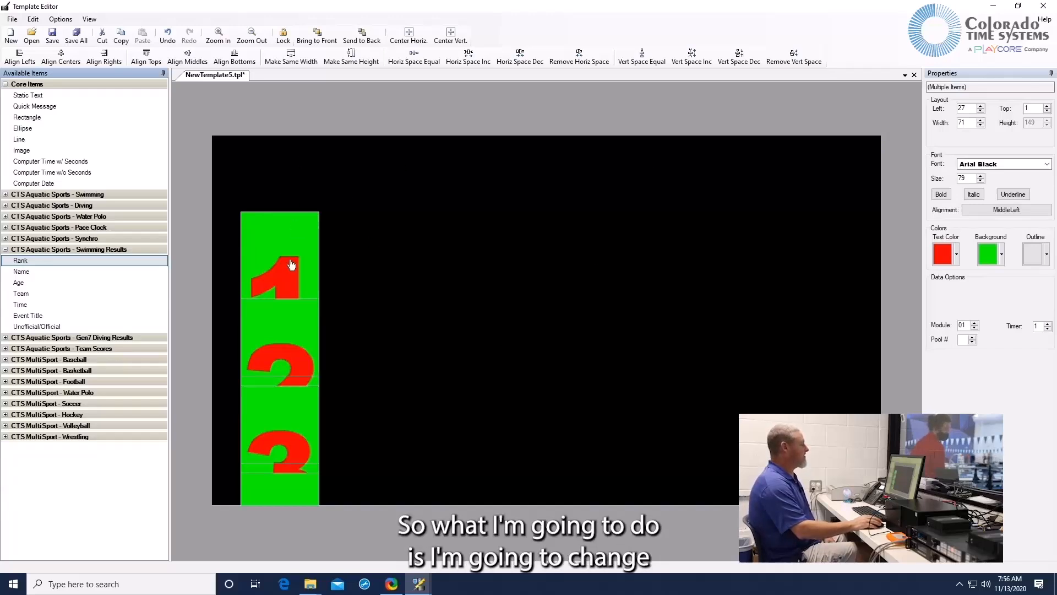
Set the font of the rank items to DisplayLink 15x17
left_click(1046, 164)
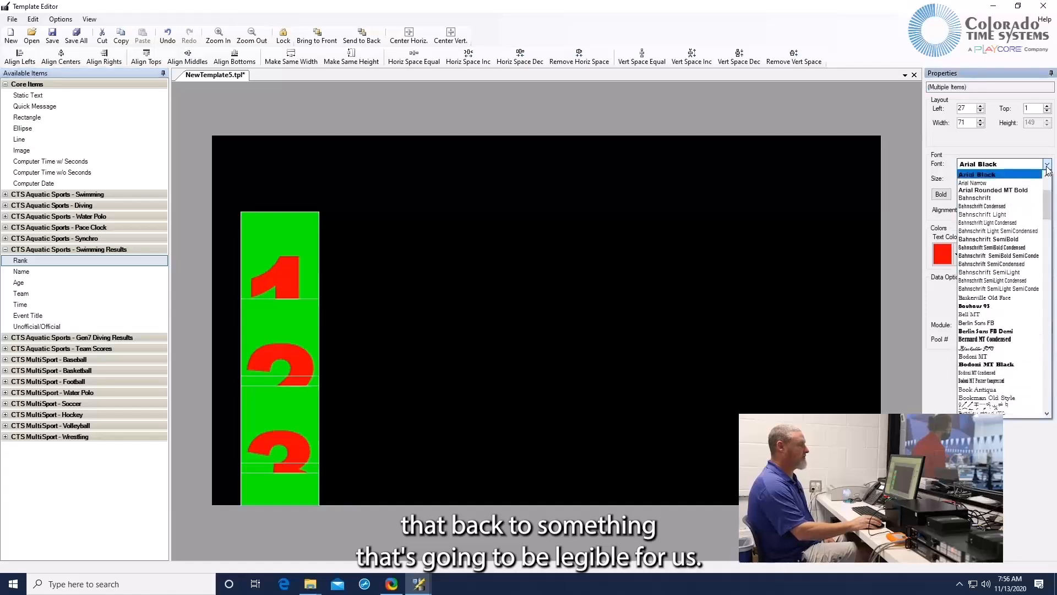
scroll(1027, 210, "up", 4)
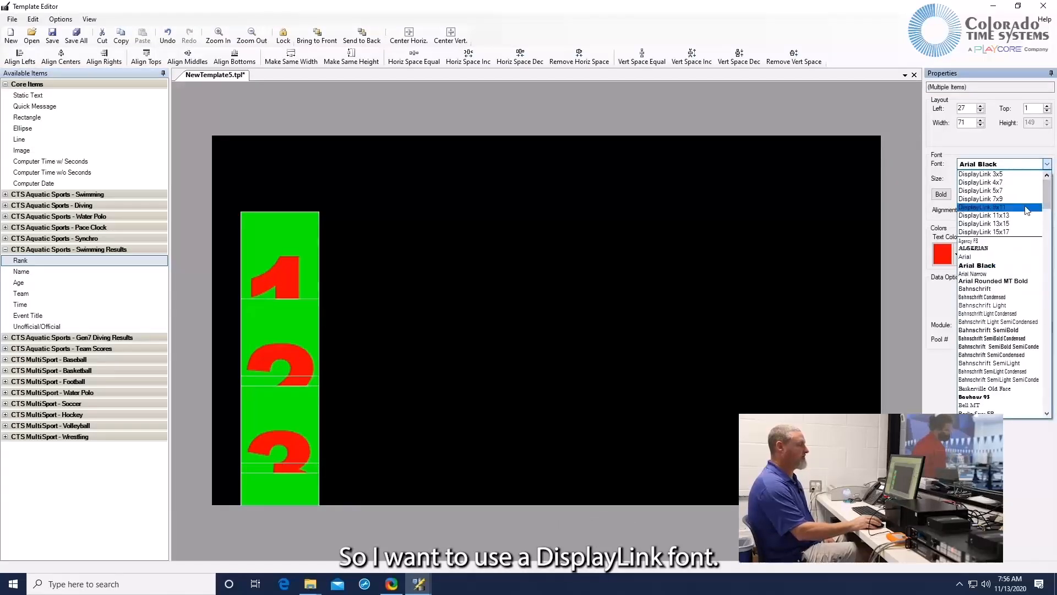
left_click(1008, 232)
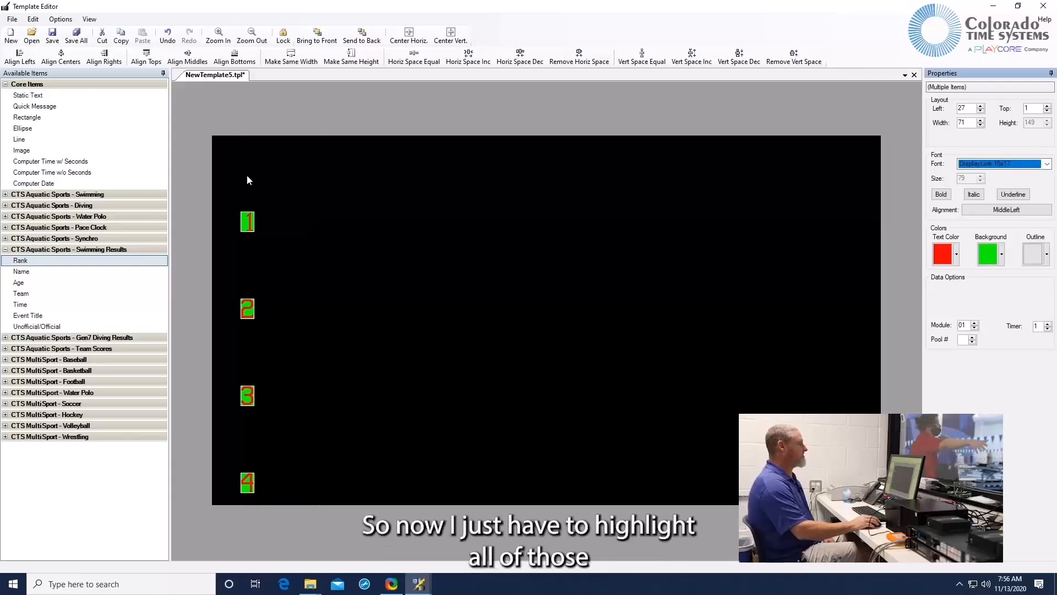
Delete the widely spaced ranks and add eight vertical Rank modules again, starting at module 01 with 5 pixels between items
left_click_drag(247, 174, 268, 592)
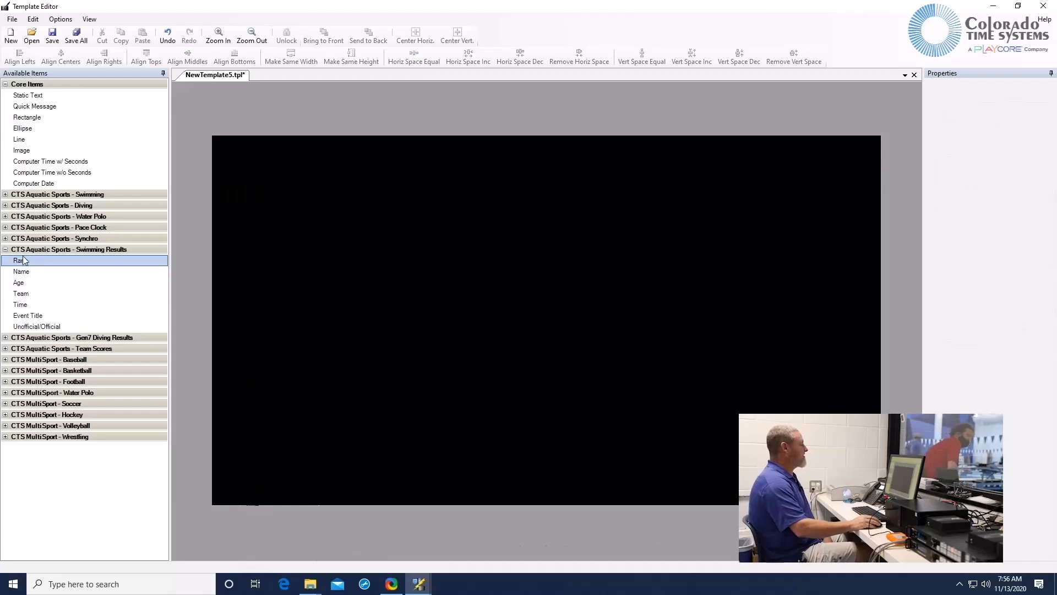
left_click_drag(24, 261, 105, 244)
left_click_drag(246, 195, 242, 196)
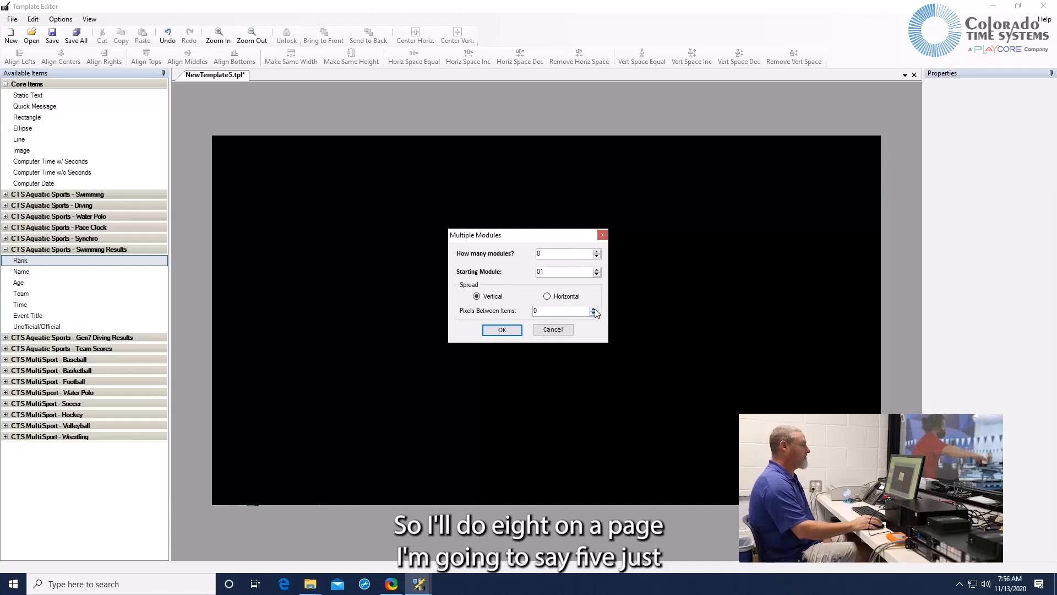
left_click(516, 333)
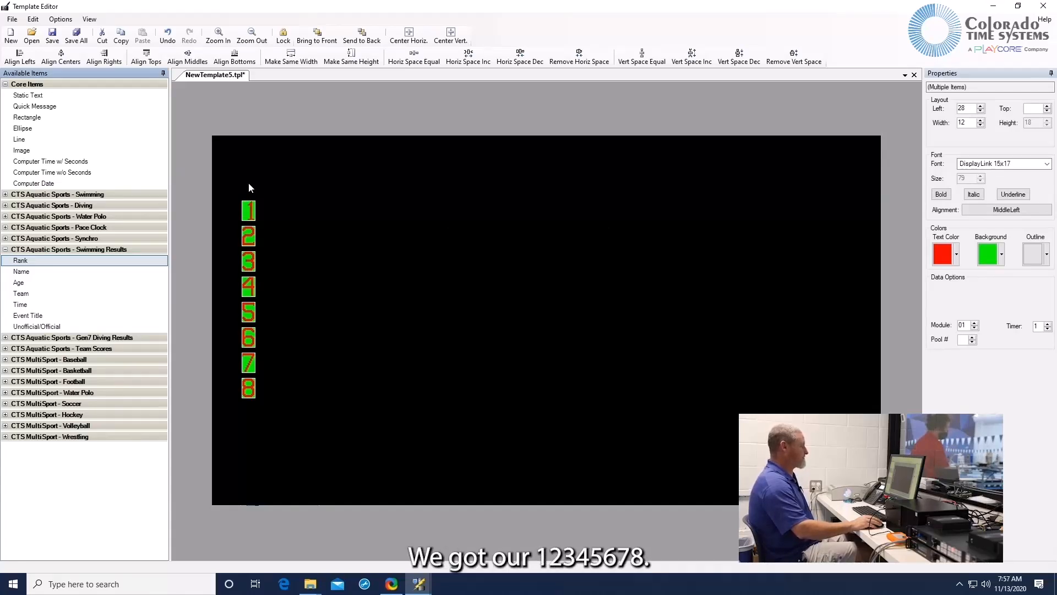
Give the rank items a Transparent background and a Snow outline, keeping the red text
left_click(1003, 256)
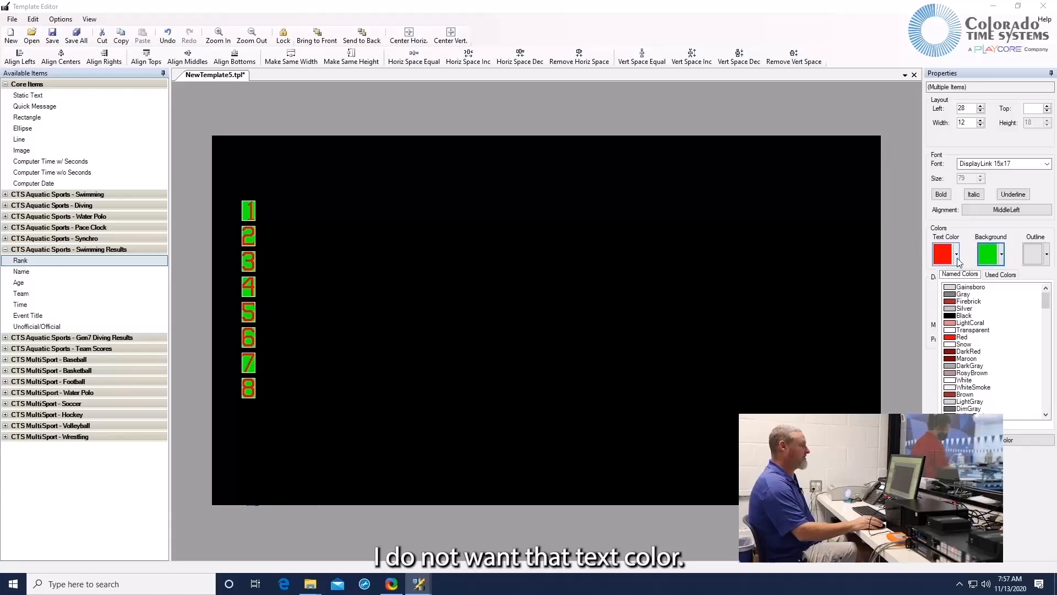
left_click(959, 262)
left_click(1003, 257)
left_click(1002, 258)
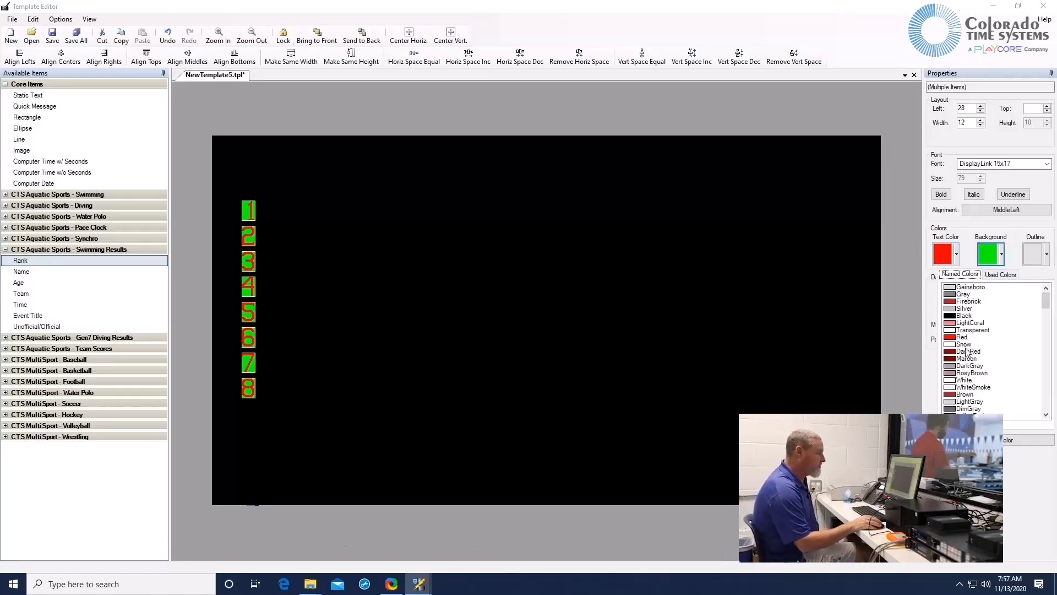
left_click(969, 330)
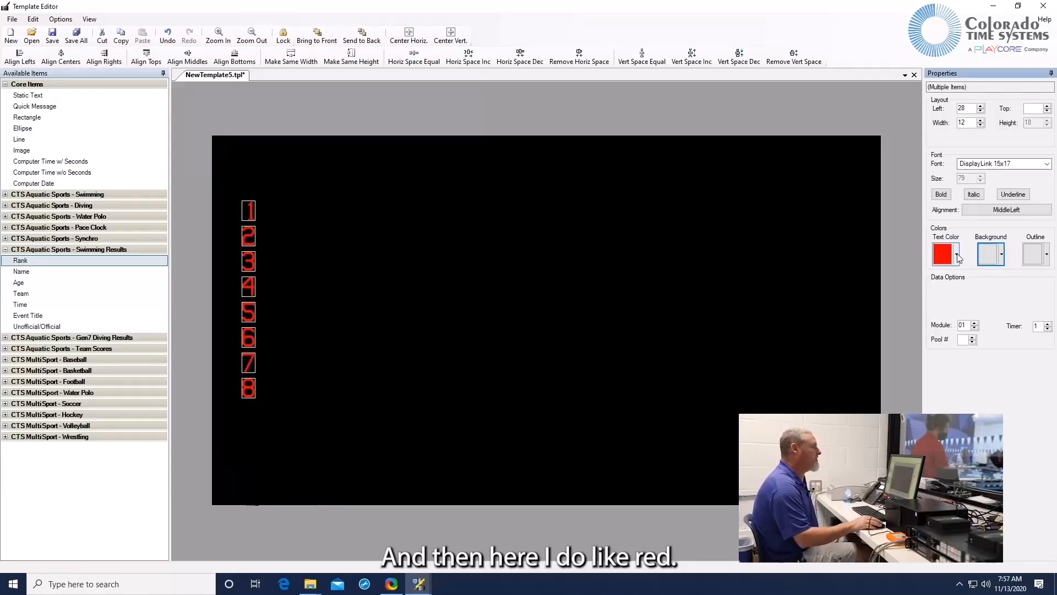
left_click(1047, 254)
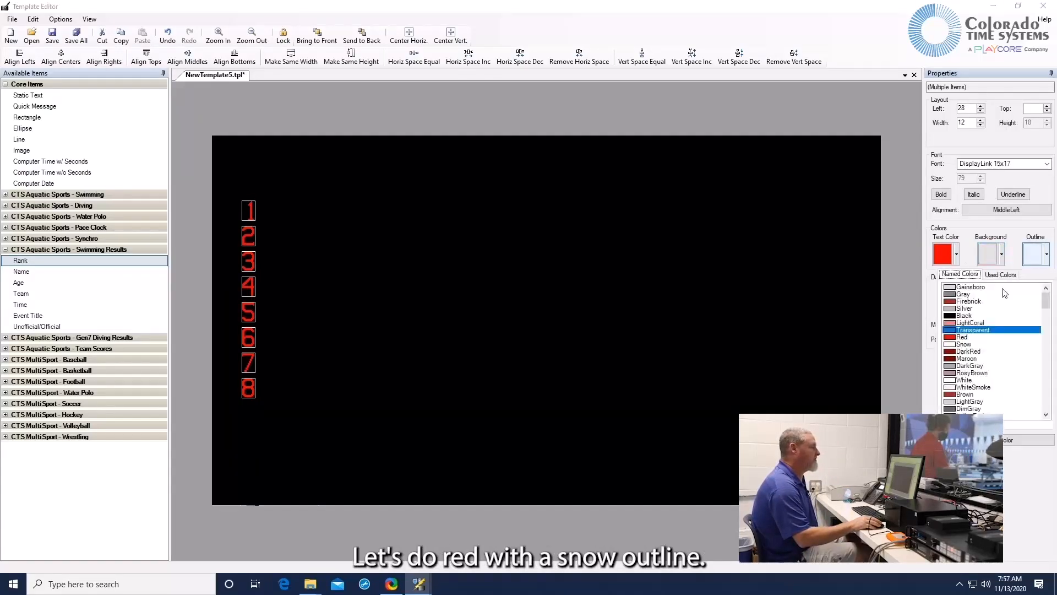
left_click(956, 344)
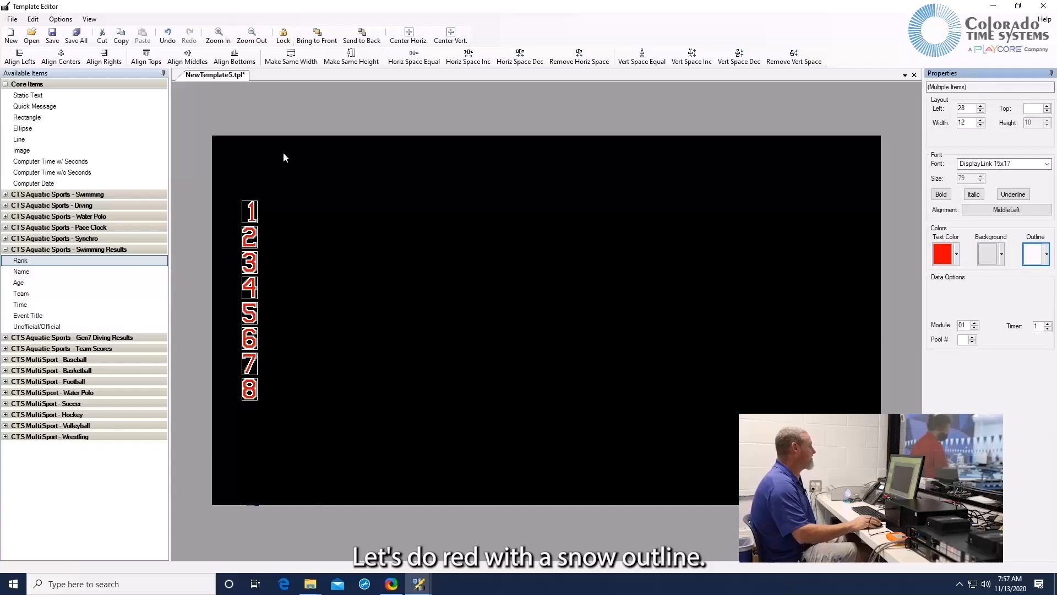
Replace the rank column with eight vertical Rank modules starting at module 01, spaced 15 pixels apart
left_click_drag(249, 178, 247, 422)
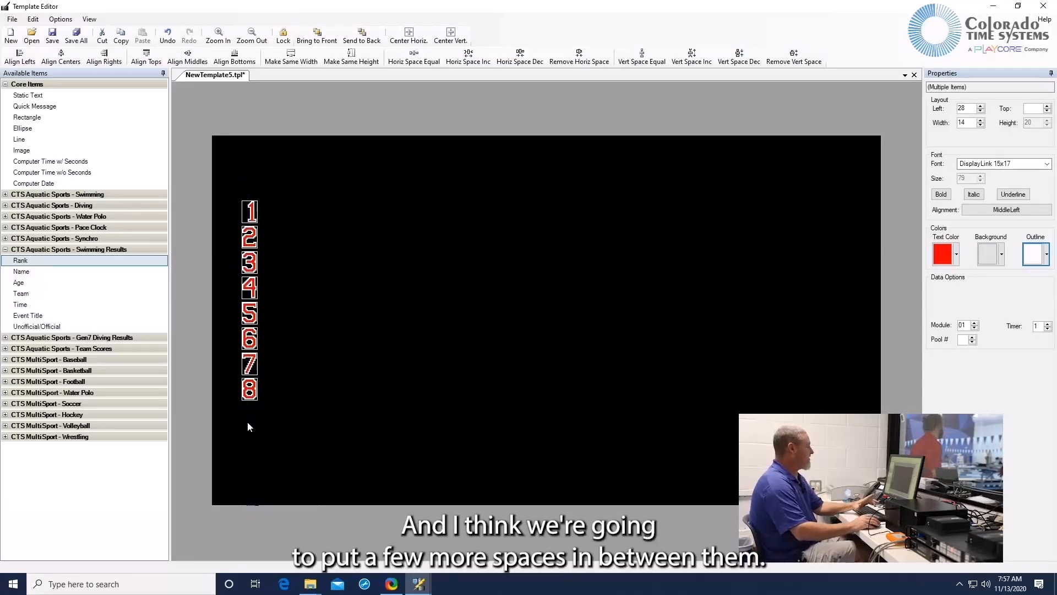
key("Delete")
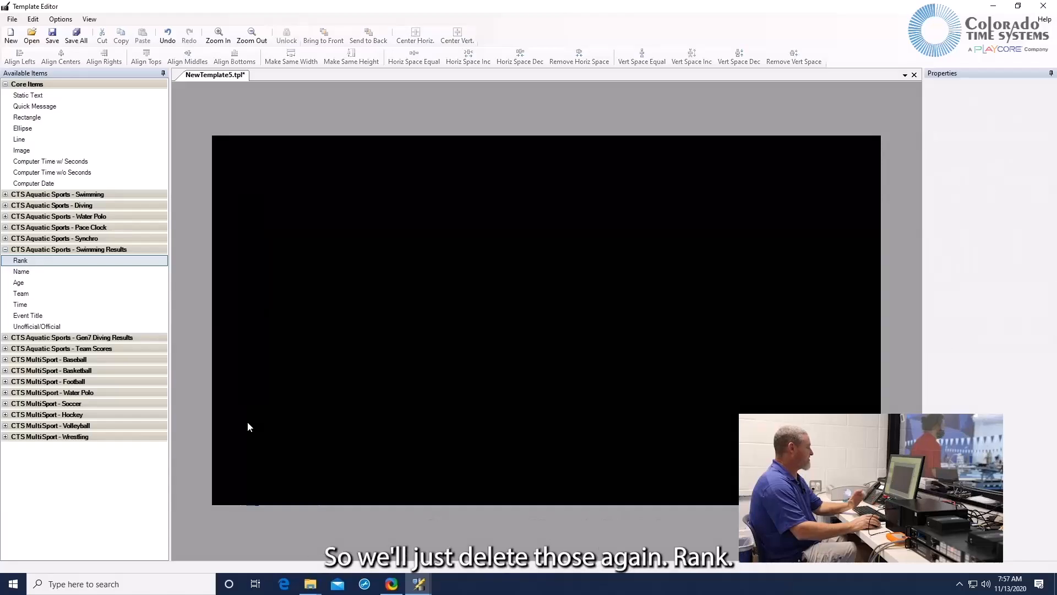
left_click_drag(58, 264, 272, 258)
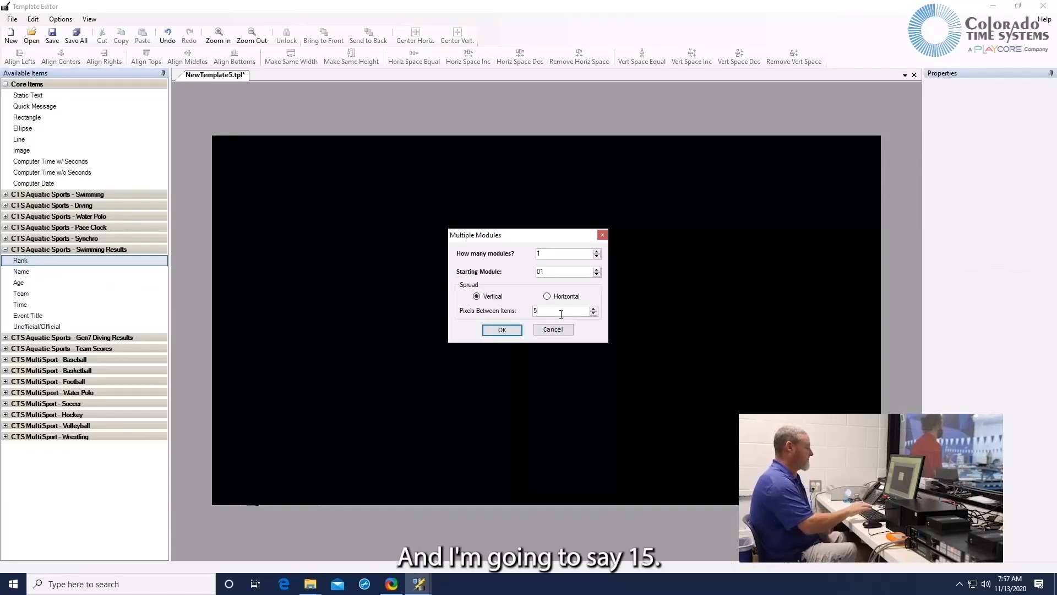
type("5")
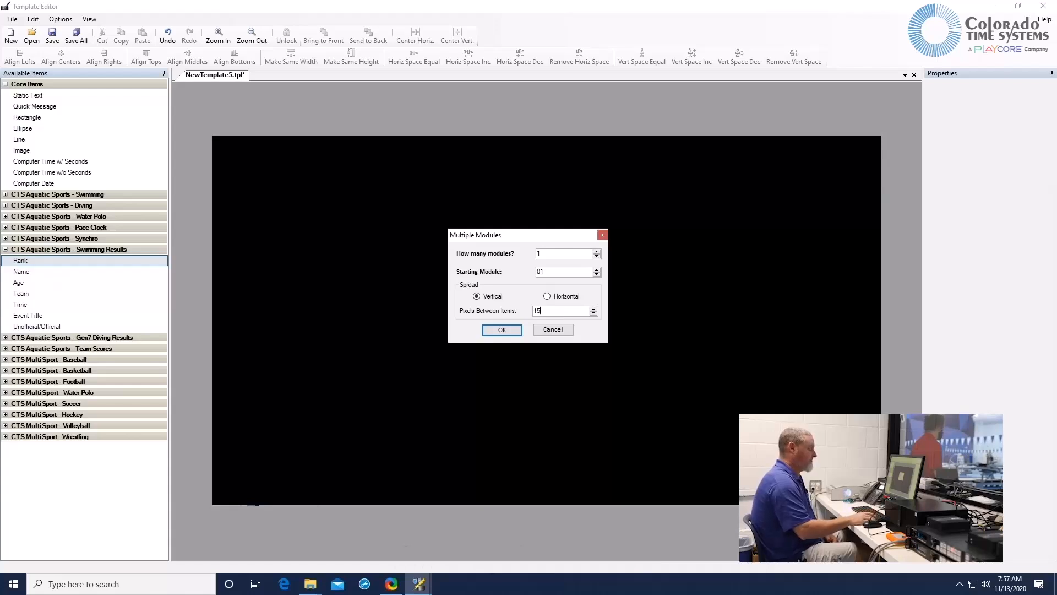
left_click(553, 253)
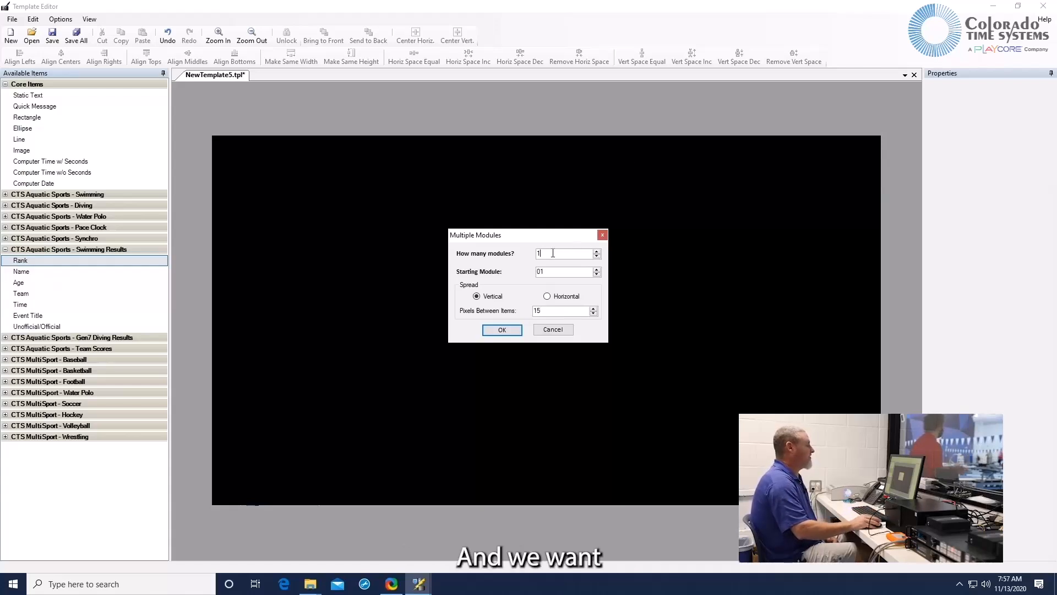
key("BackSpace")
type("8")
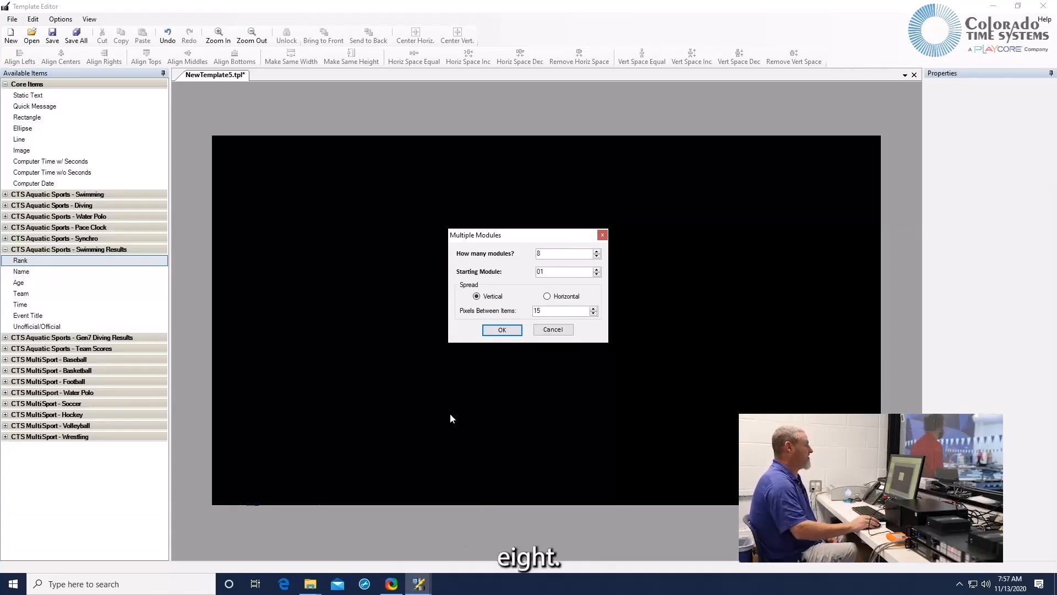
left_click(502, 330)
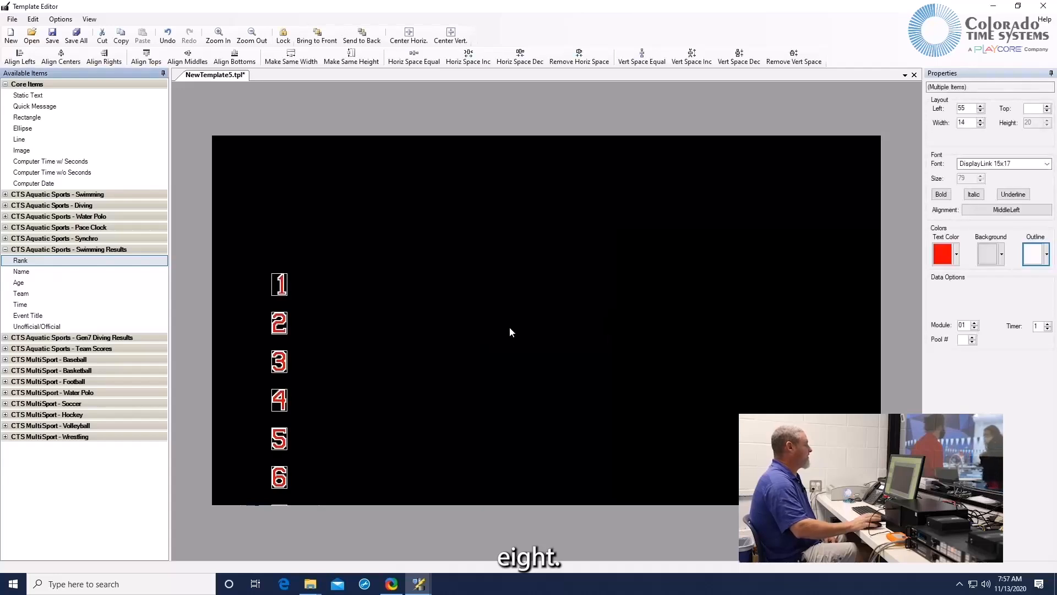
Nudge the rank column upward so that all eight ranks fit inside the template, leaving free space above rank 1
key("Up")
key("Up")
key("Up")
key("Up")
key("Up")
key("Up")
key("Up")
key("Up")
key("Up")
key("Up")
key("Up")
key("Up")
key("Up")
key("Up")
key("Up")
key("Up")
key("Up")
key("Up")
key("Up")
key("Up")
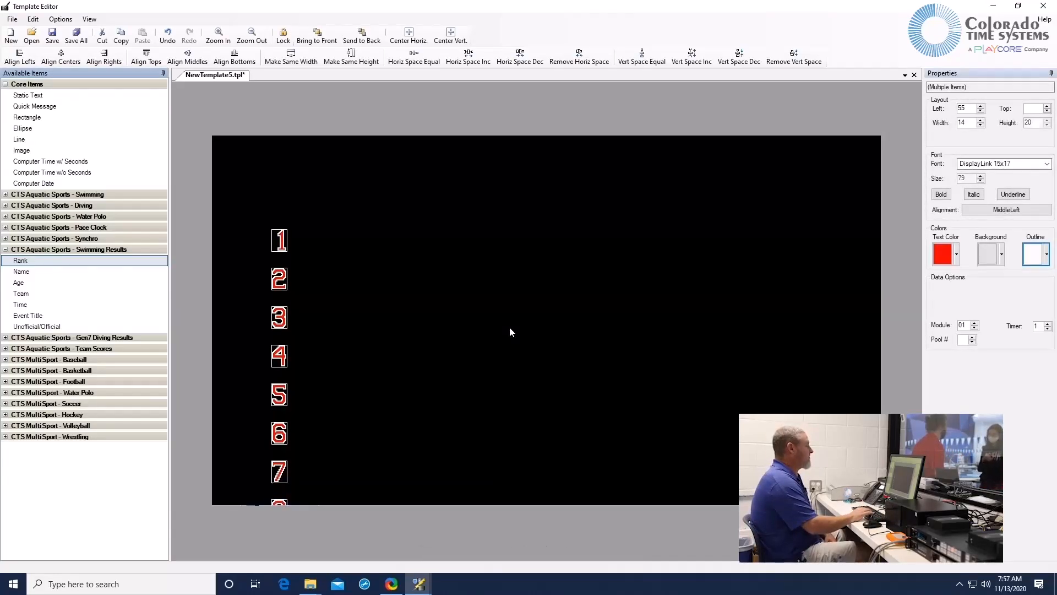
key("Up")
key("Up")
key("Up")
key("Up")
key("Up")
key("Up")
key("Up")
key("Up")
key("Up")
key("Up")
key("Up")
key("Up")
key("Up")
key("Up")
key("Up")
key("Up")
key("Up")
key("Up")
key("Up")
key("Up")
key("Up")
key("Up")
key("Up")
key("Up")
key("Up")
key("Up")
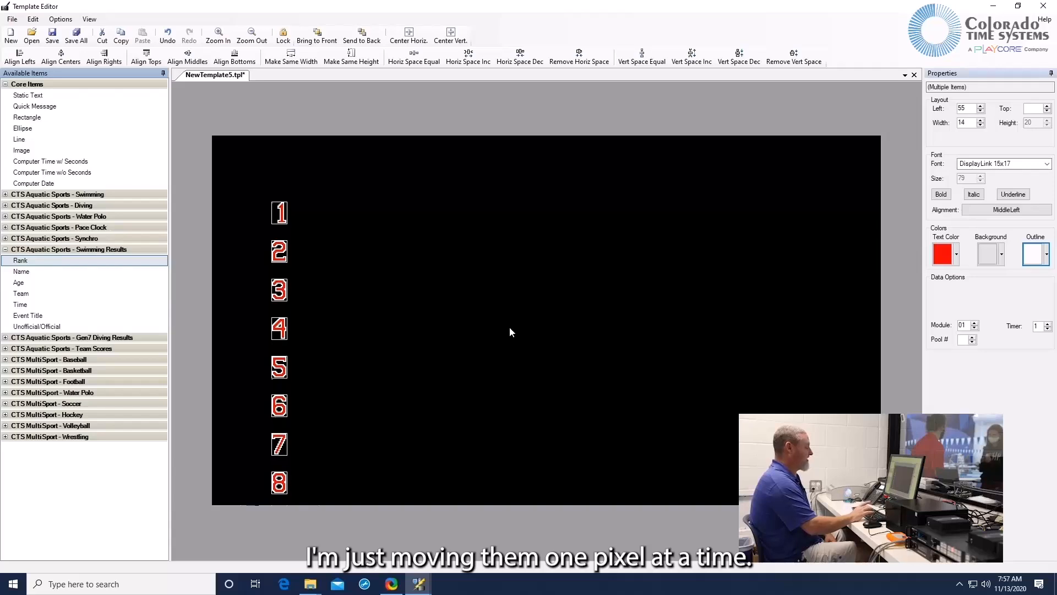
key("Up")
key("Up")
key("Up")
key("Up")
key("Up")
key("Up")
key("Up")
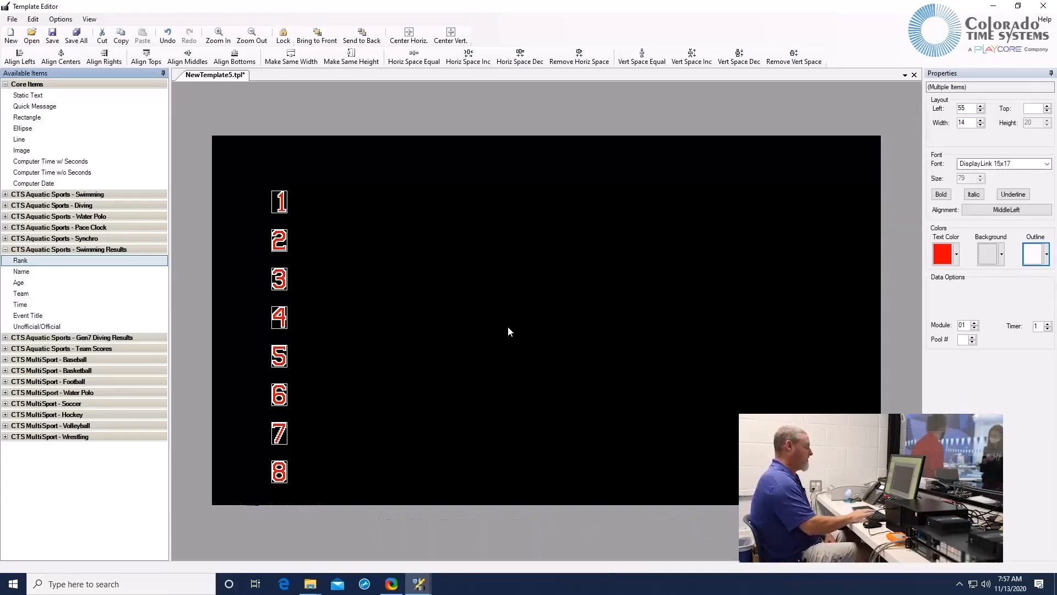
key("Down")
key("Down")
key("Down")
key("Down")
key("Down")
key("Down")
key("Down")
key("Down")
key("Down")
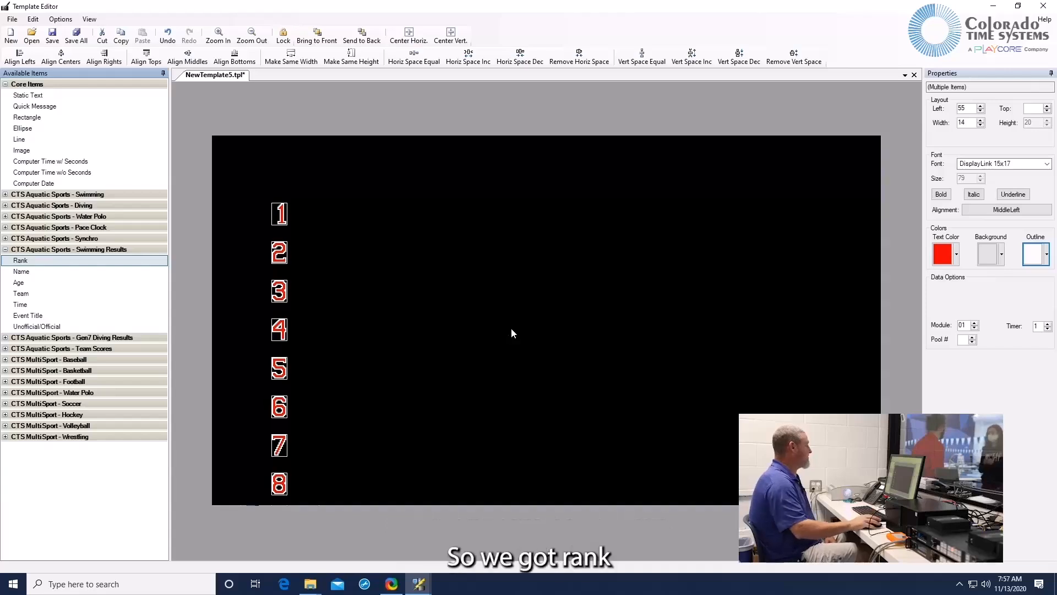
Add eight vertical Name modules beside the rank column, starting at module 01 with 15 pixels between items
left_click_drag(47, 272, 324, 203)
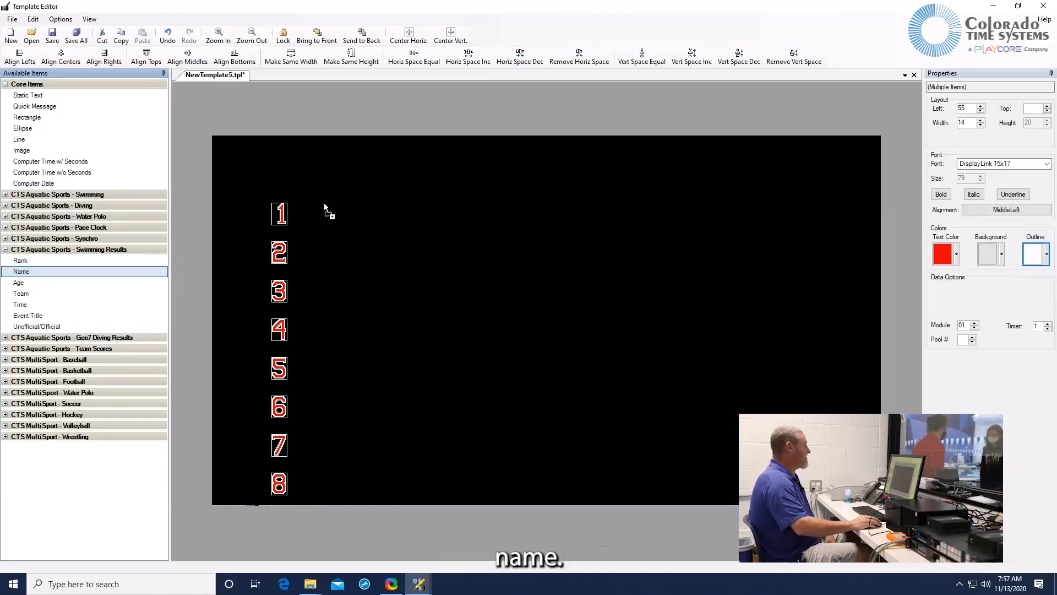
type("8")
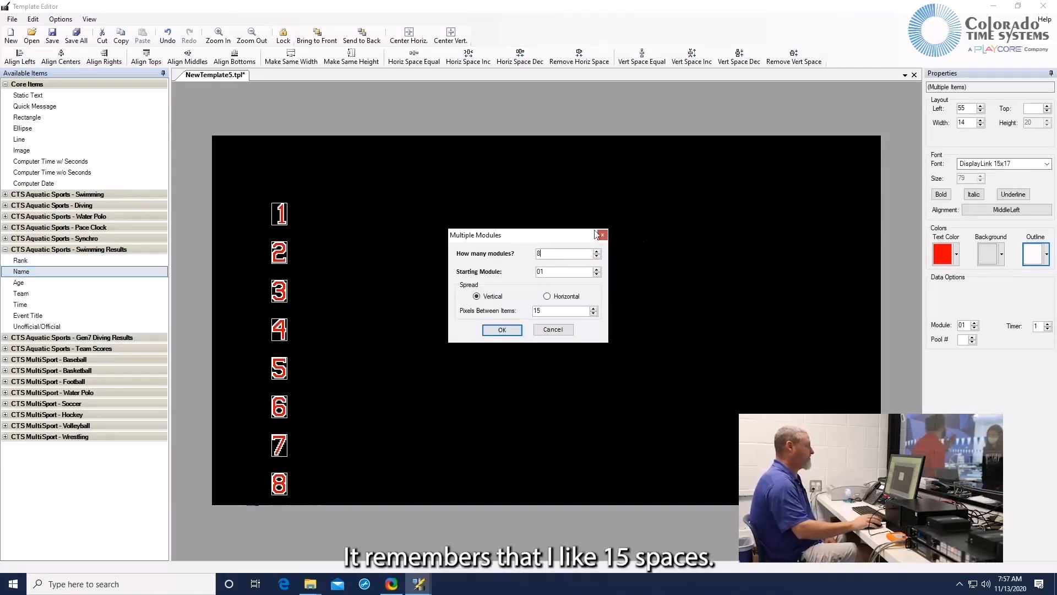
left_click(502, 330)
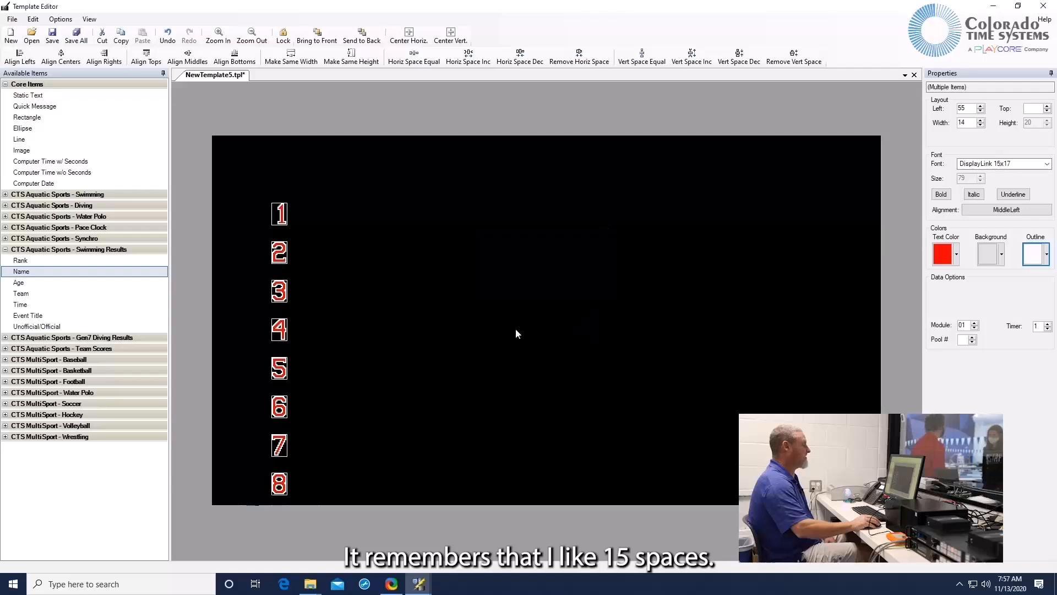
Nudge the Name column up level with the ranks and widen its boxes to about 221 pixels
key("Up")
key("Up")
key("Up")
key("Up")
key("Up")
key("Up")
key("Up")
key("Up")
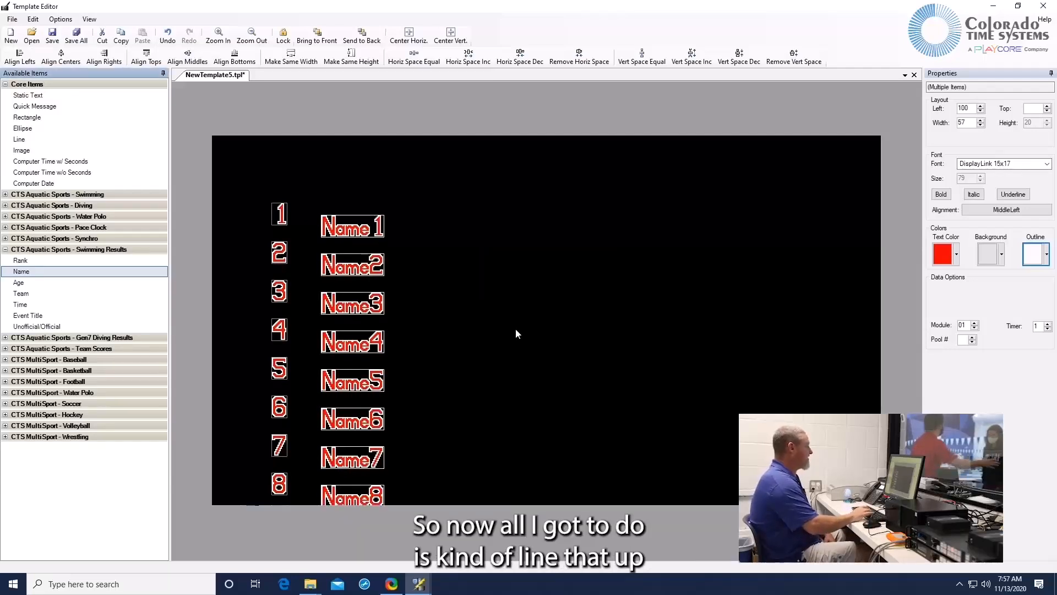
key("Up")
key("Up")
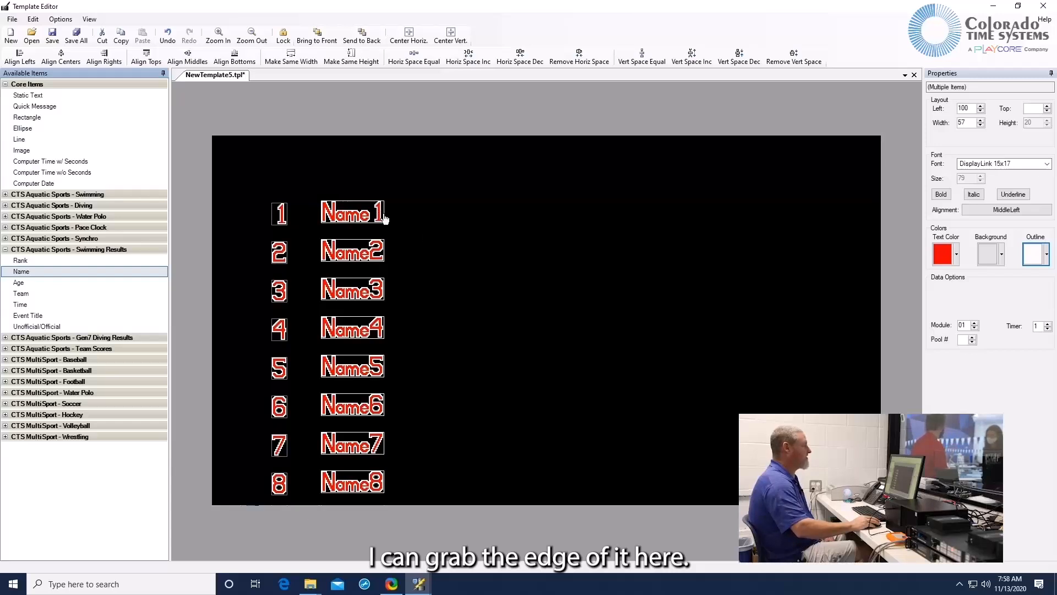
left_click_drag(385, 212, 565, 223)
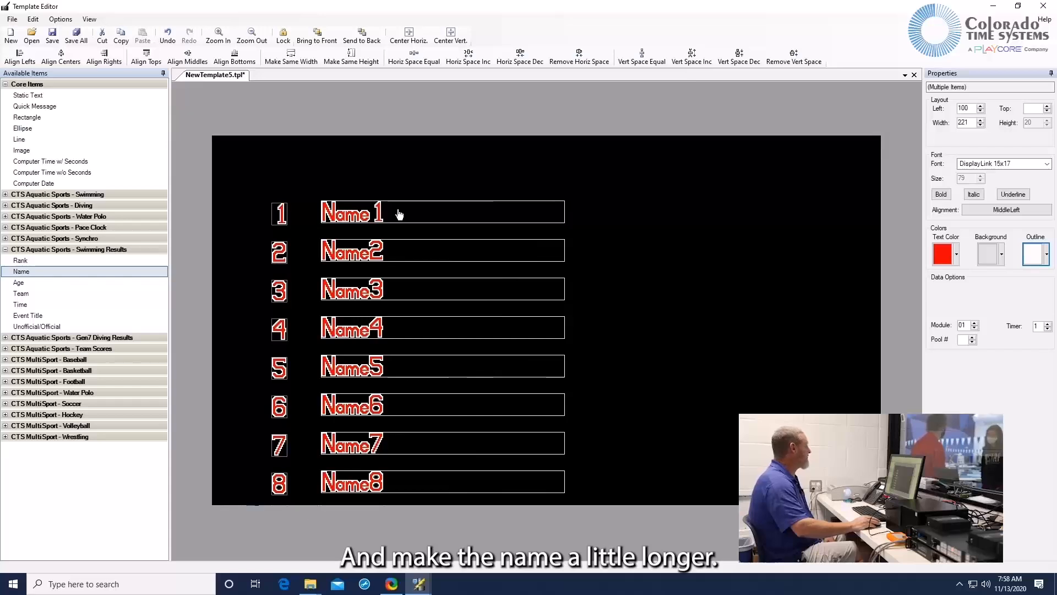
Add eight vertical Team modules beside the names, starting at module 01 with 15 pixels between items
left_click_drag(21, 294, 587, 211)
type("8")
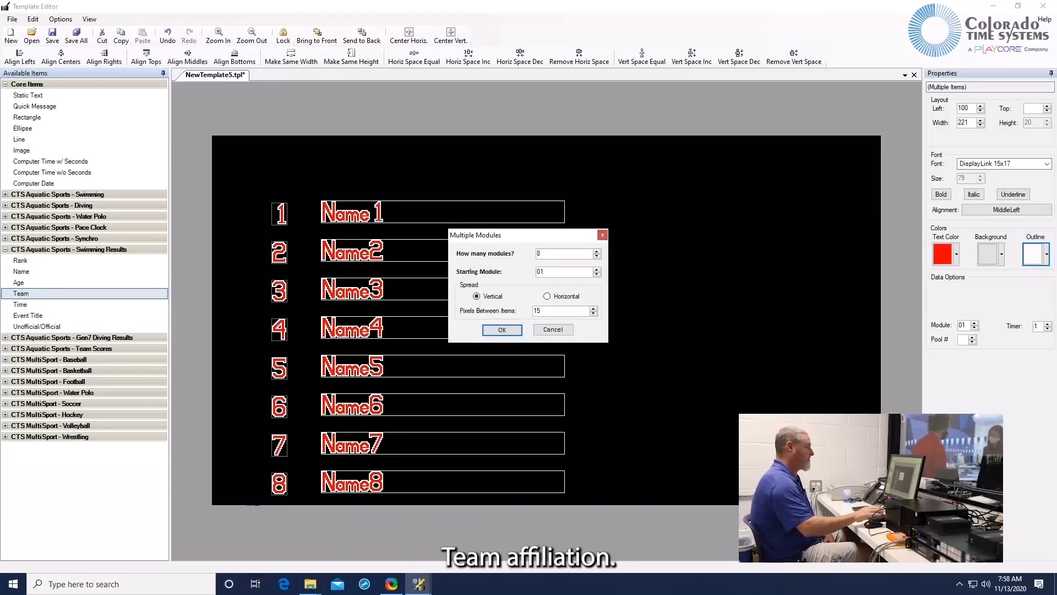
left_click(512, 331)
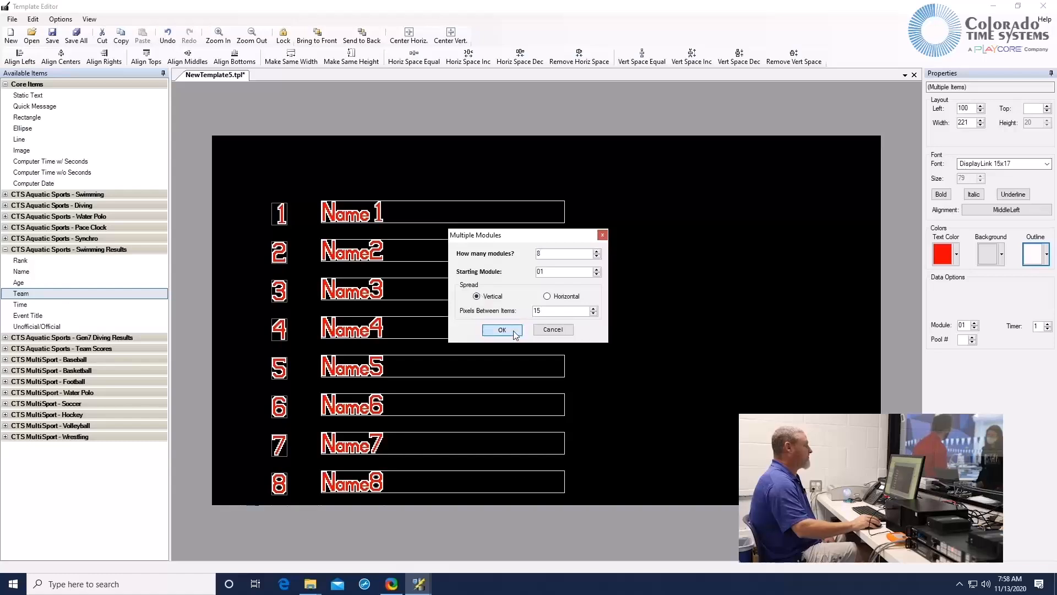
Nudge the Team column up level with the names and widen its boxes to about 57 pixels
key("Up")
key("Up")
key("Up")
key("Up")
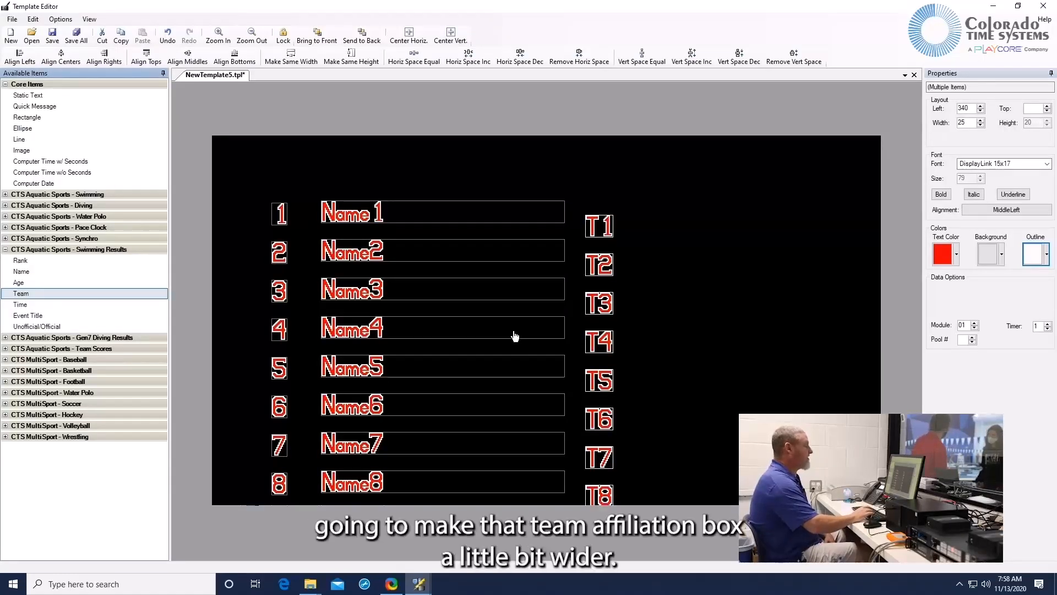
key("Up")
key("Up")
key("Up")
key("Up")
key("Up")
key("Up")
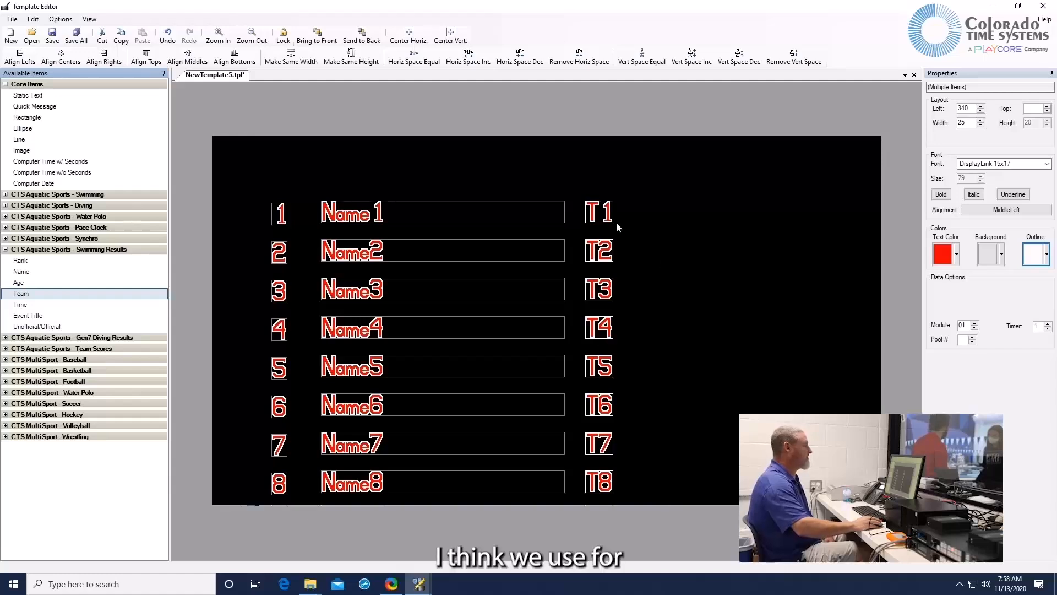
left_click_drag(614, 215, 649, 220)
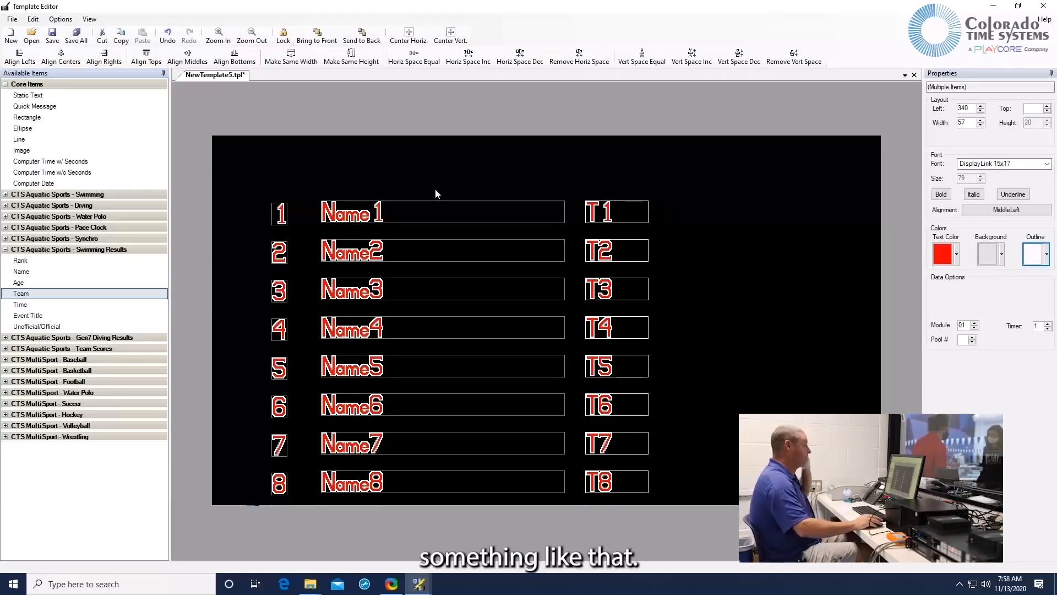
Add eight vertical Time modules beside the Team column, starting at module 01 with 15 pixels between items
left_click_drag(22, 305, 575, 329)
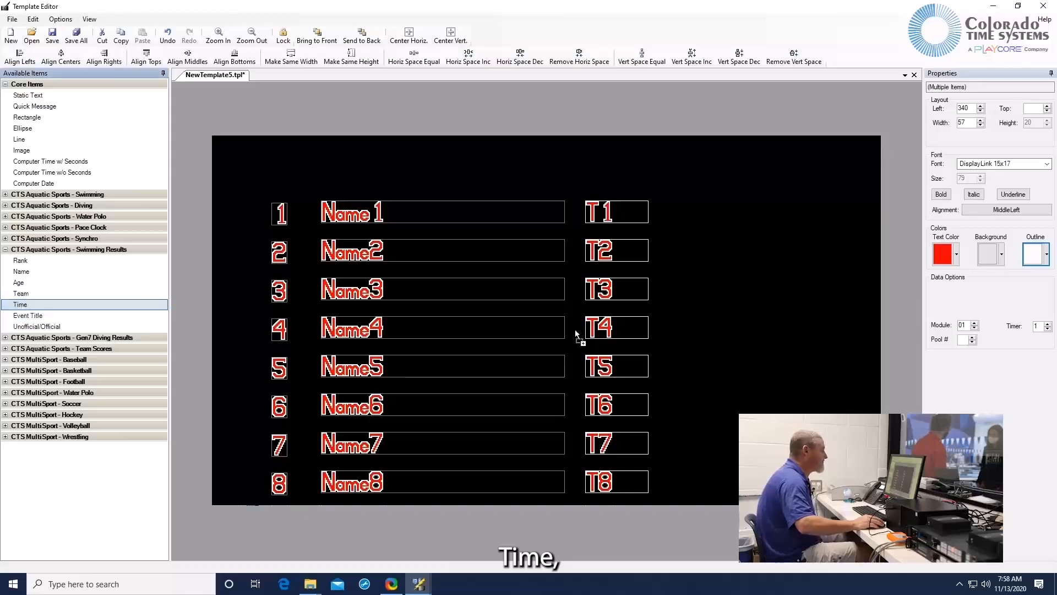
left_click_drag(693, 206, 693, 205)
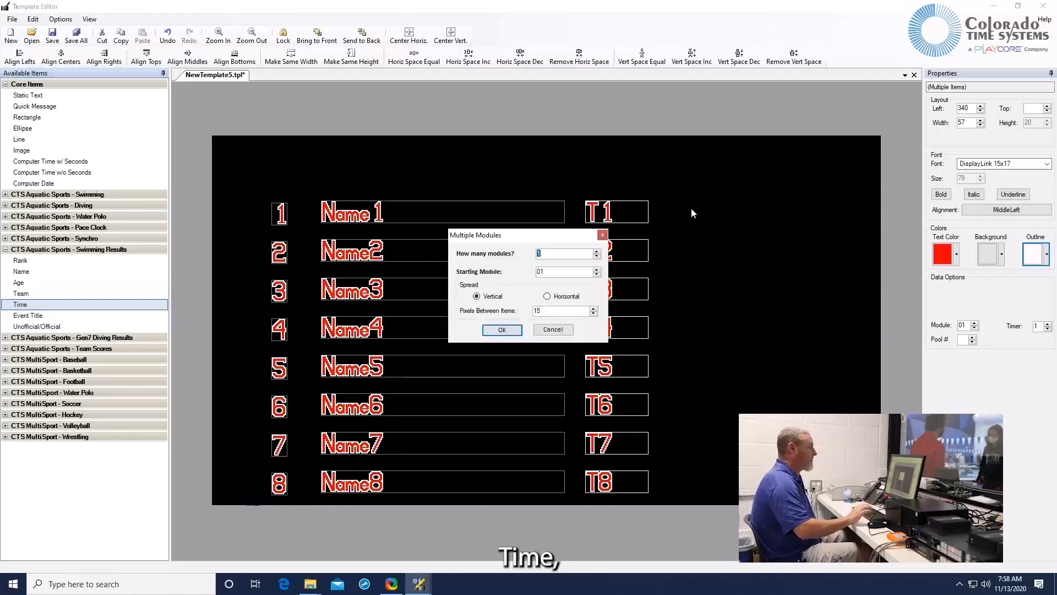
type("8")
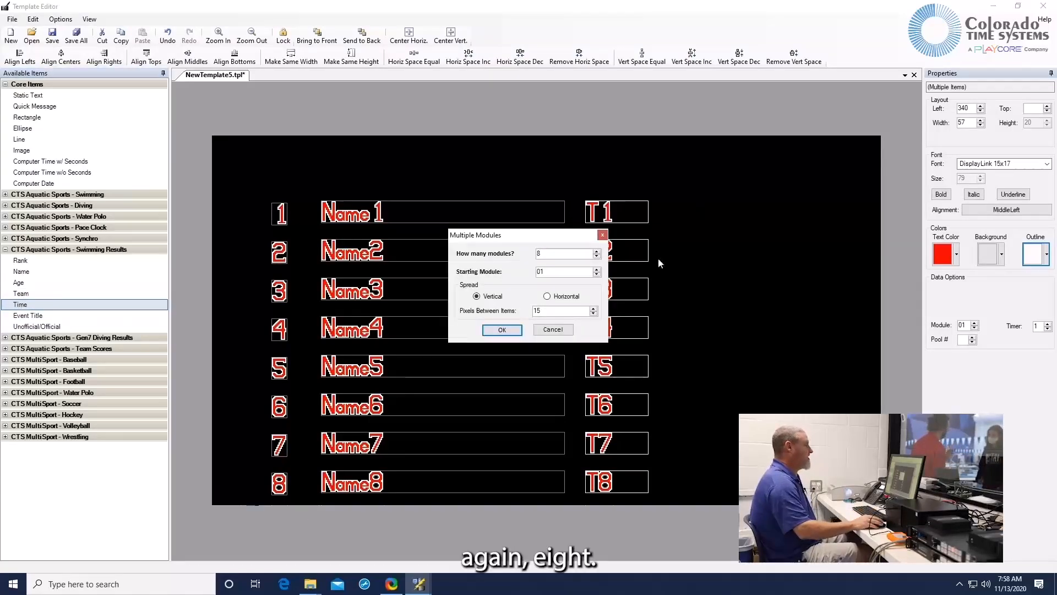
left_click(502, 330)
Nudge the Time column up until its rows line up with the names and teams
key("Up")
key("Up")
key("Up")
key("Up")
key("Up")
key("Up")
key("Up")
key("Up")
key("Up")
key("Up")
key("Up")
key("Up")
key("Up")
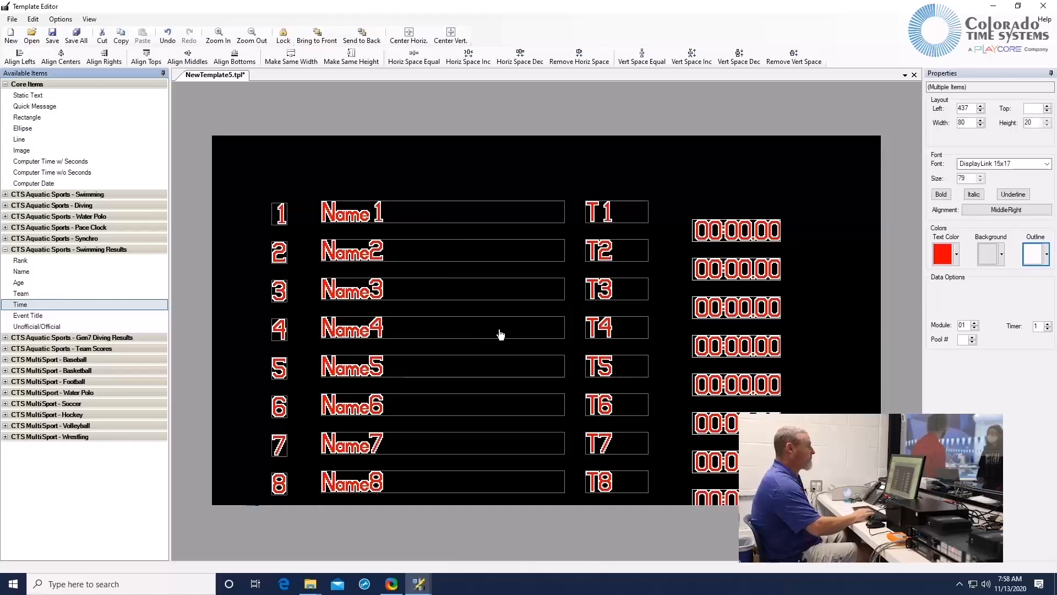
key("Up")
key("Up")
key("Up")
key("Up")
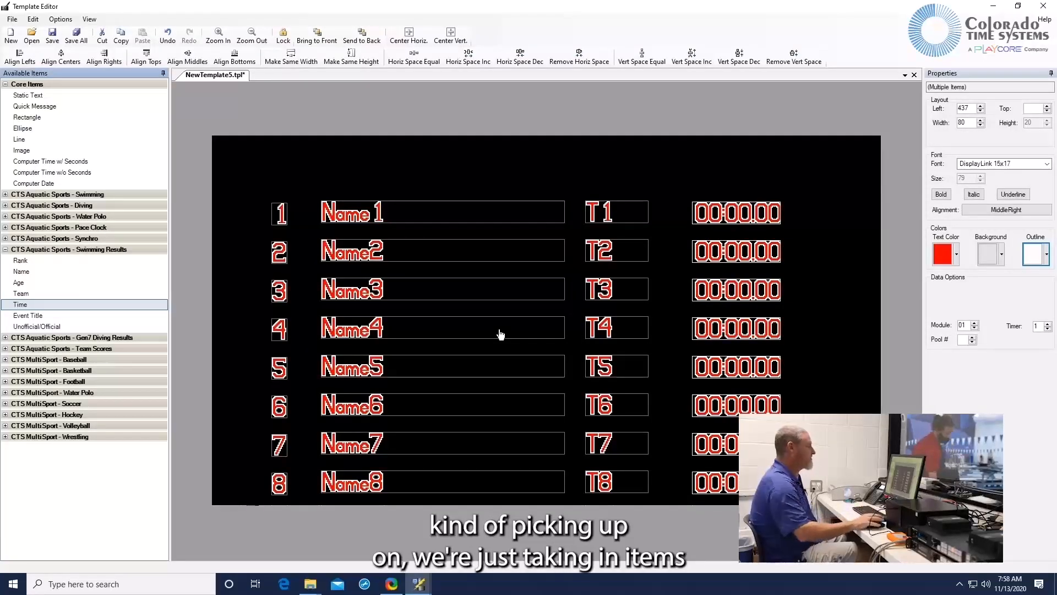
Select all eight Team items and nudge them toward the Time column, to a left position of 352
left_click_drag(612, 194, 608, 518)
key("Right")
key("Right")
key("Right")
key("Right")
key("Right")
key("Right")
key("Right")
key("Right")
key("Right")
key("Right")
key("Right")
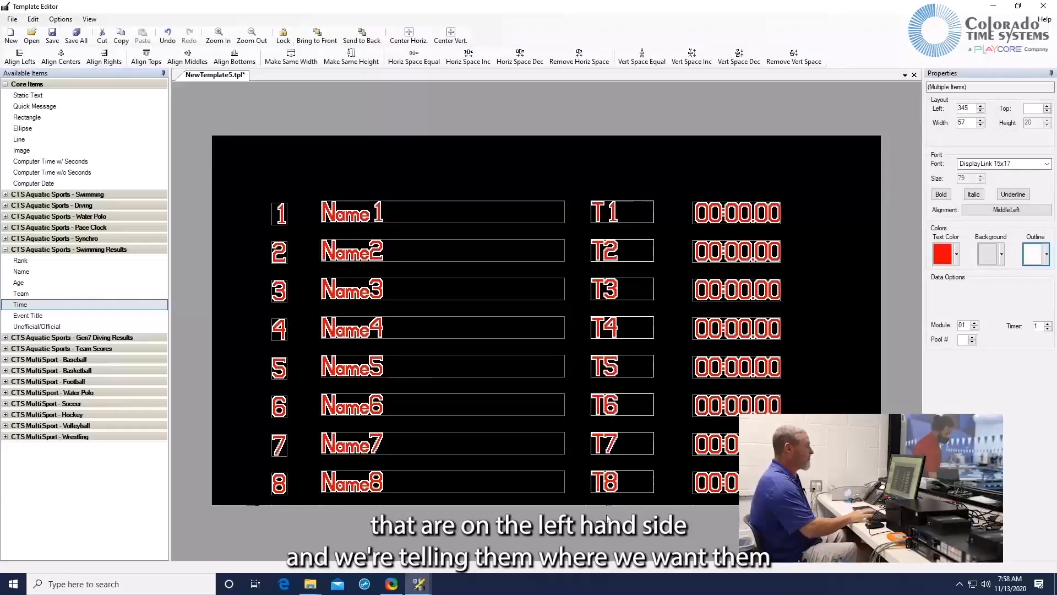
key("Right")
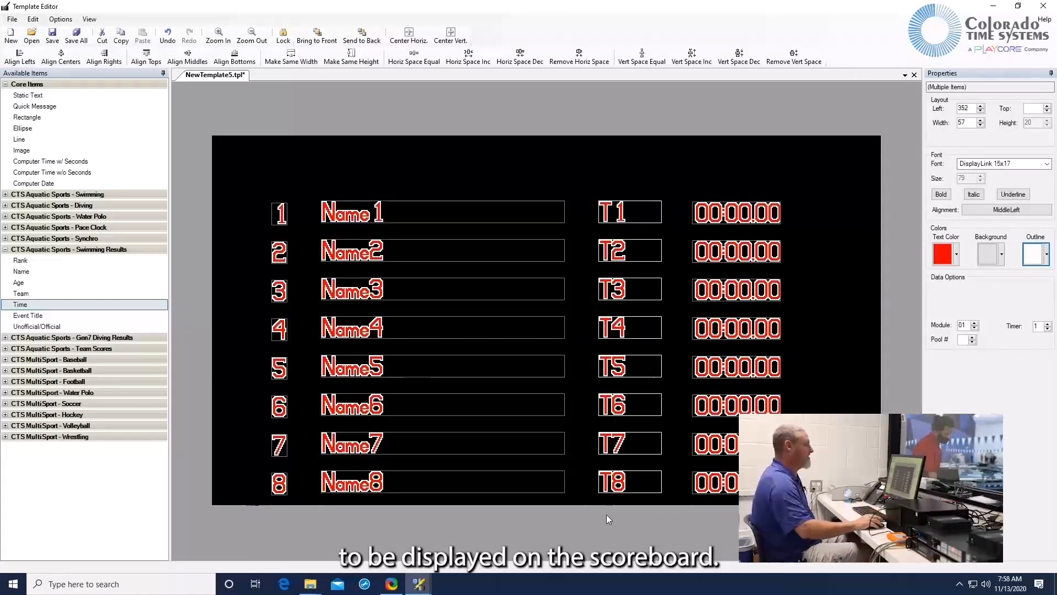
Add an Event Title above the rows, widen it to about 540 pixels and set its alignment to MiddleCenter
left_click_drag(27, 315, 326, 153)
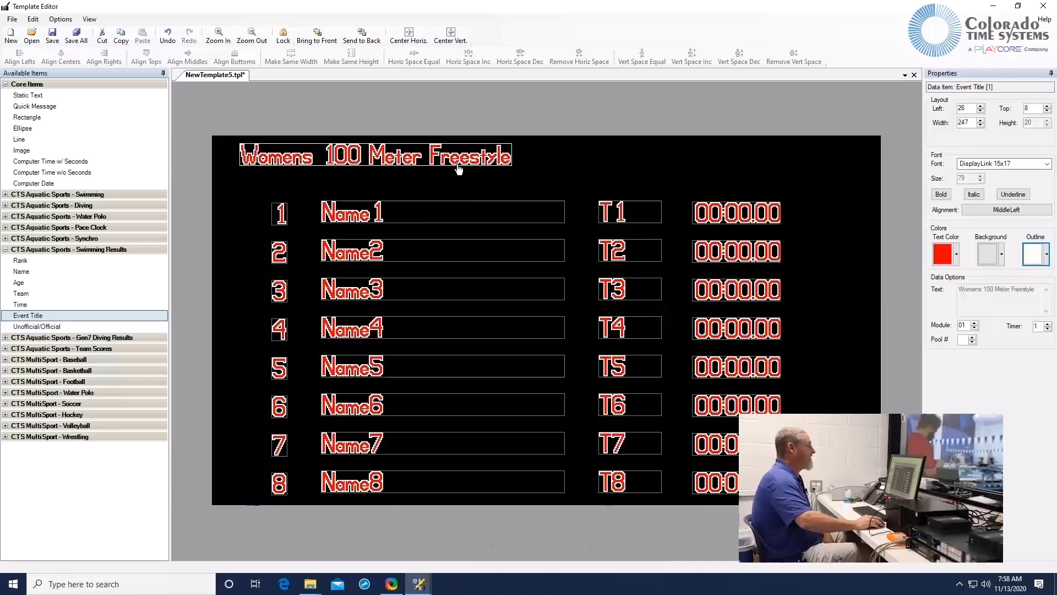
left_click_drag(513, 151, 836, 157)
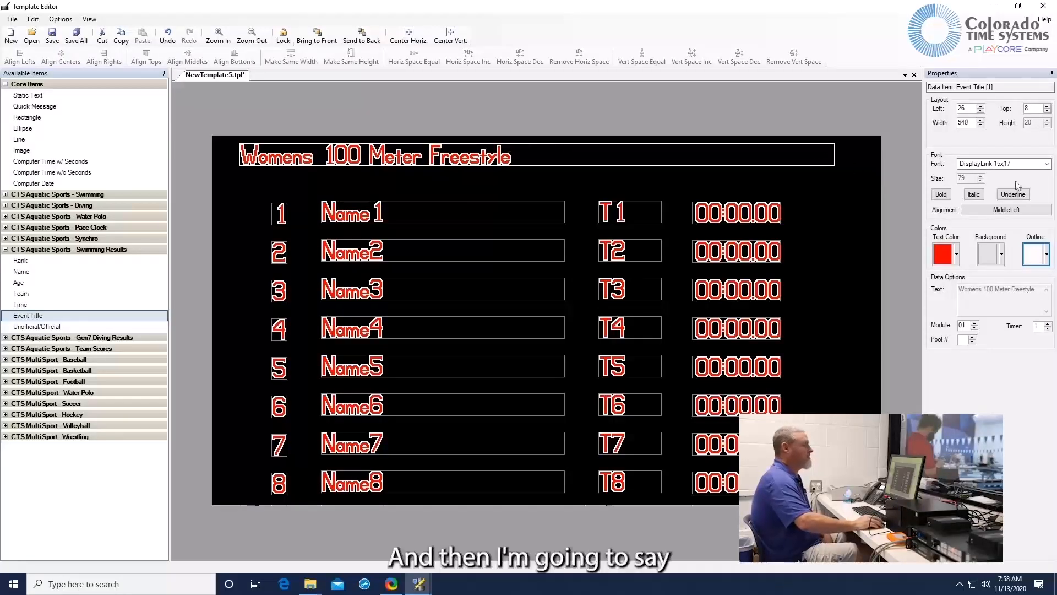
left_click(1006, 210)
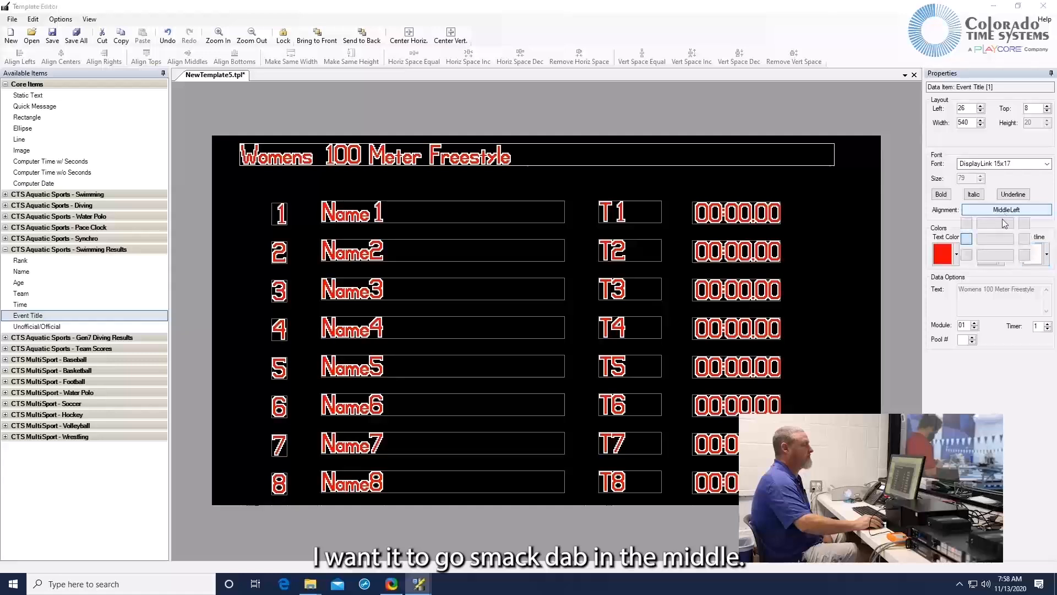
left_click(995, 238)
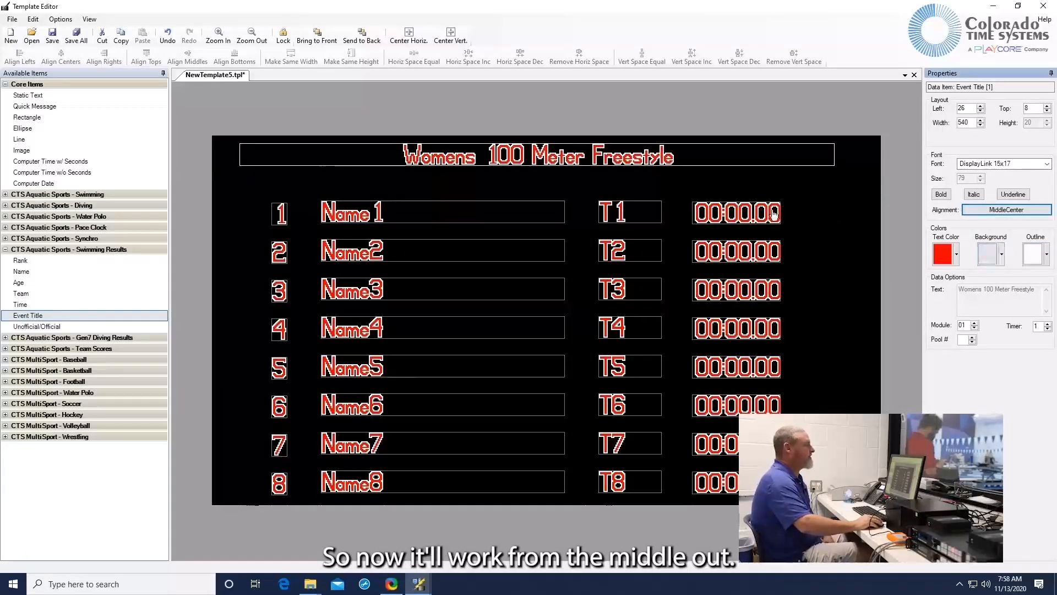
Set the width of all eight Time items to 82 and their alignment to MiddleCenter
left_click(739, 193)
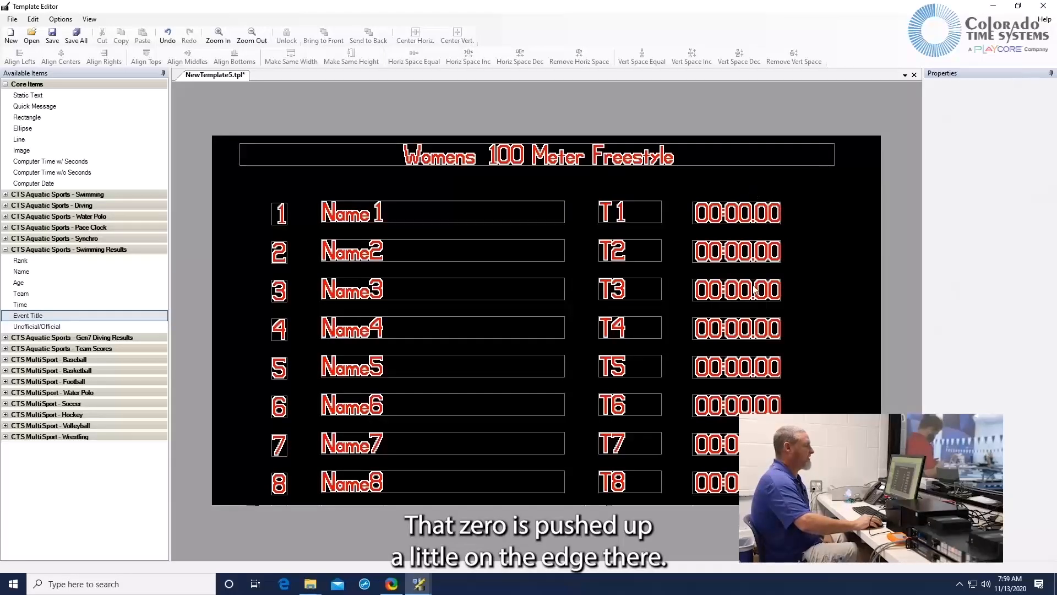
left_click_drag(750, 191, 771, 496)
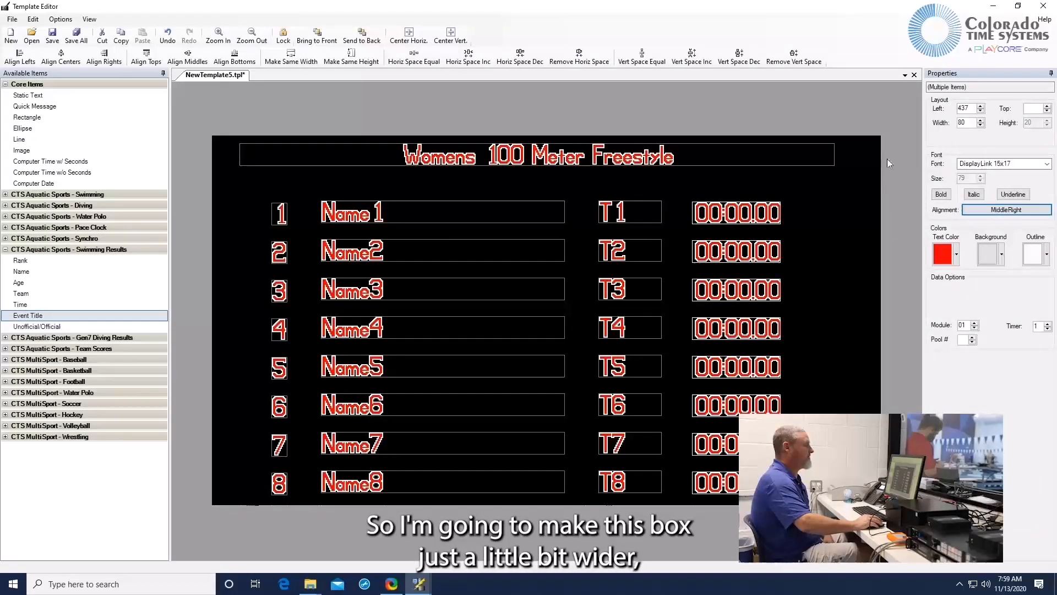
left_click(981, 121)
left_click(981, 120)
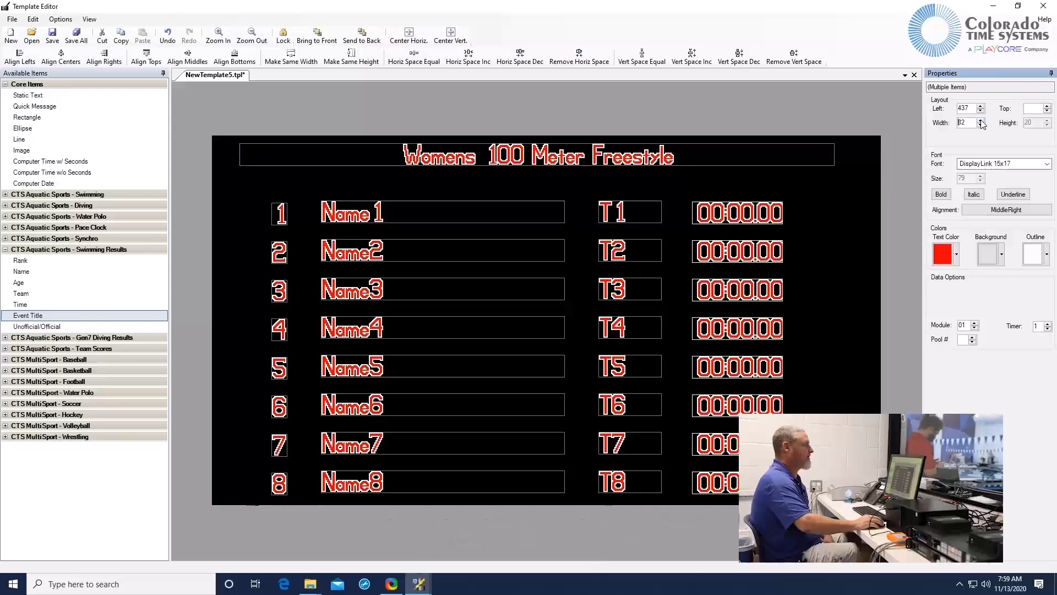
left_click(1008, 213)
left_click(997, 239)
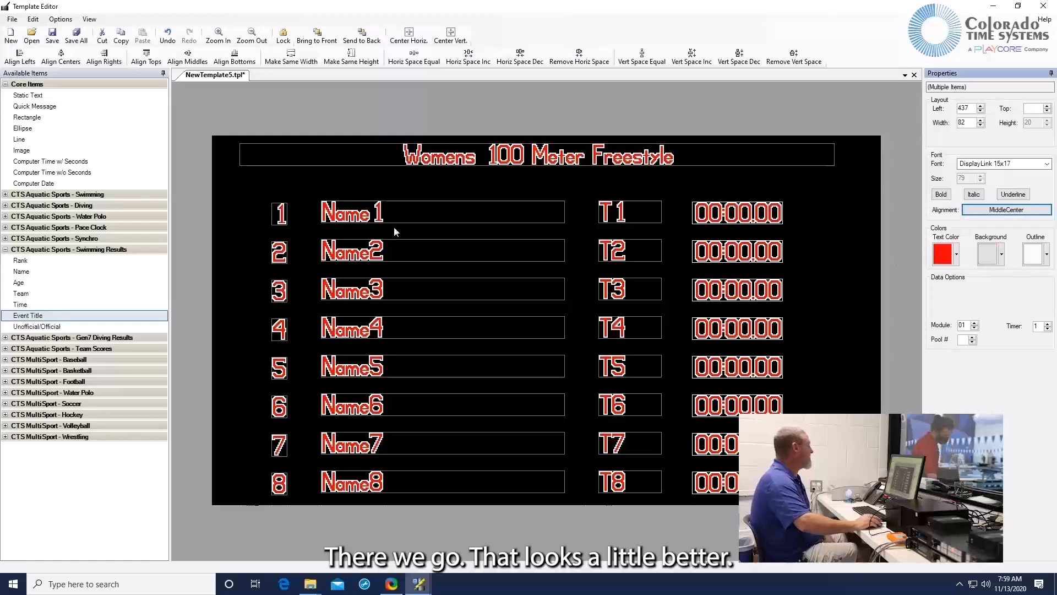
Place an Unofficial/Official item above the Time column, just below the event title
left_click(38, 326)
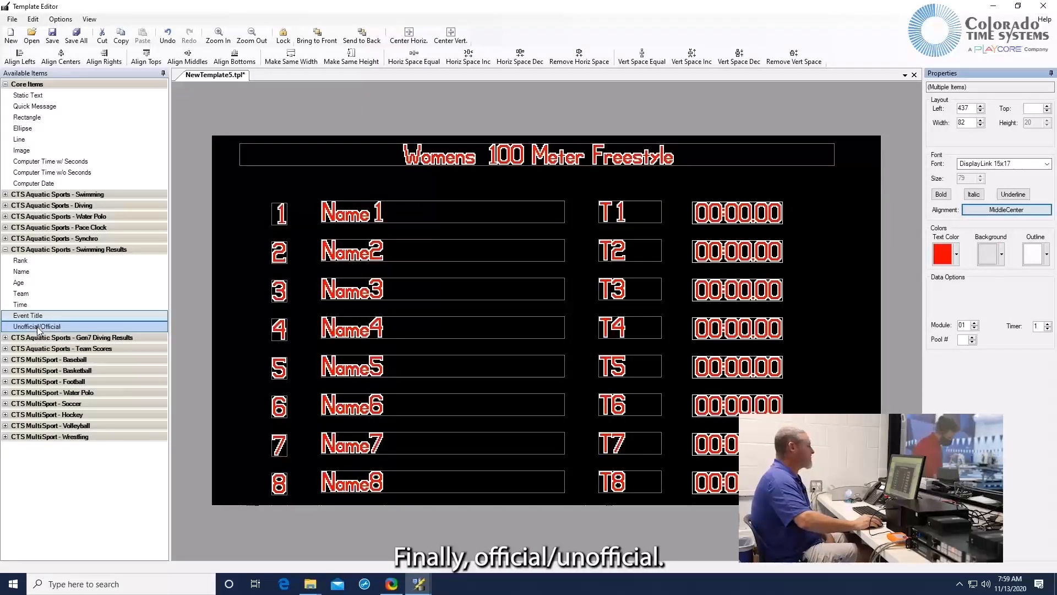
left_click_drag(37, 326, 795, 176)
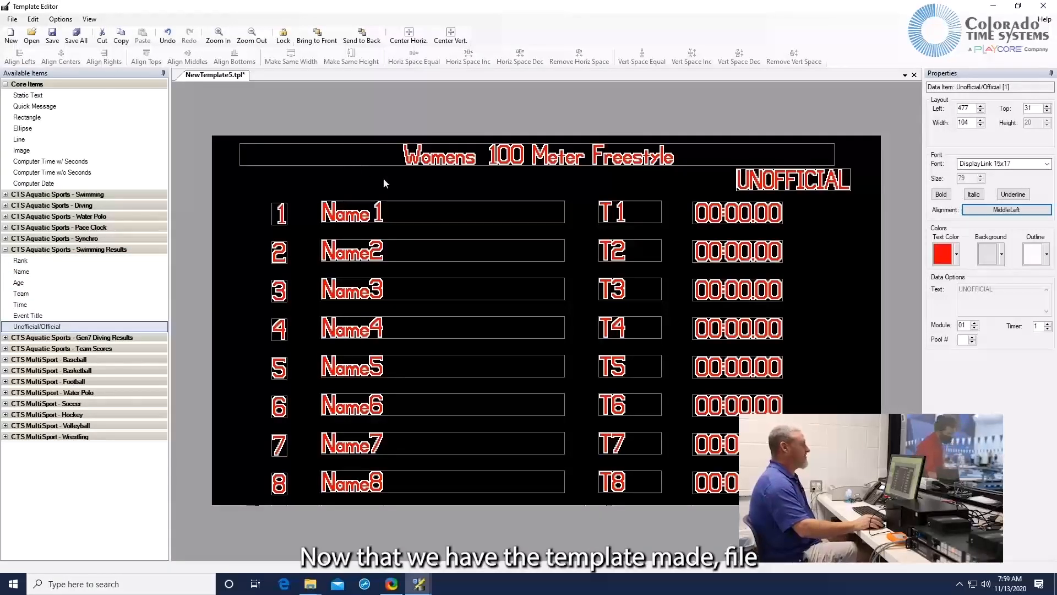
Start saving the template under a new name and create a folder named RESULTS in the DisplayLink Library
left_click(12, 19)
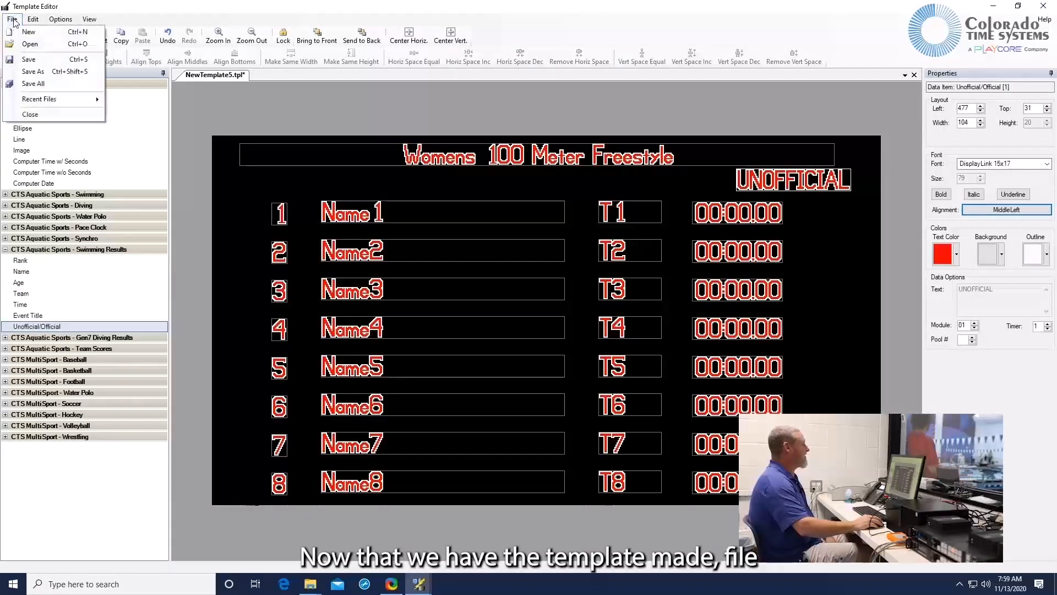
left_click(44, 73)
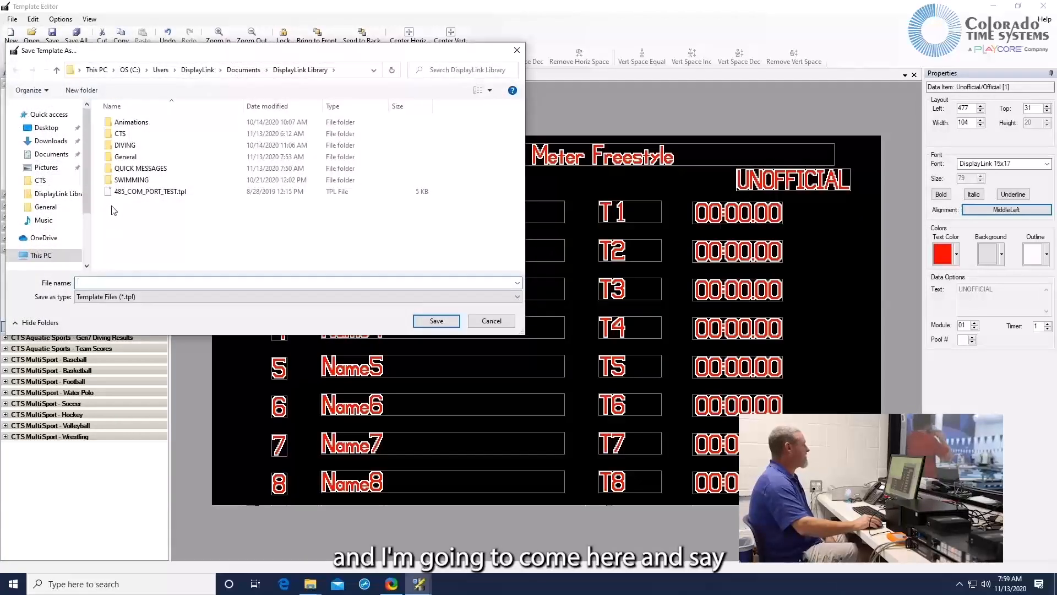
right_click(114, 209)
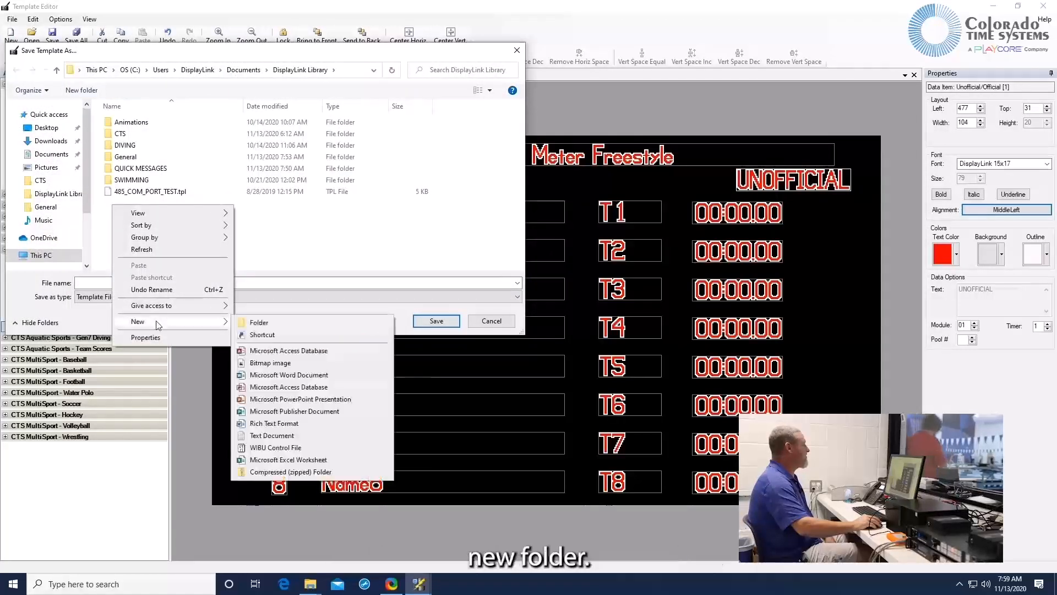
left_click(252, 324)
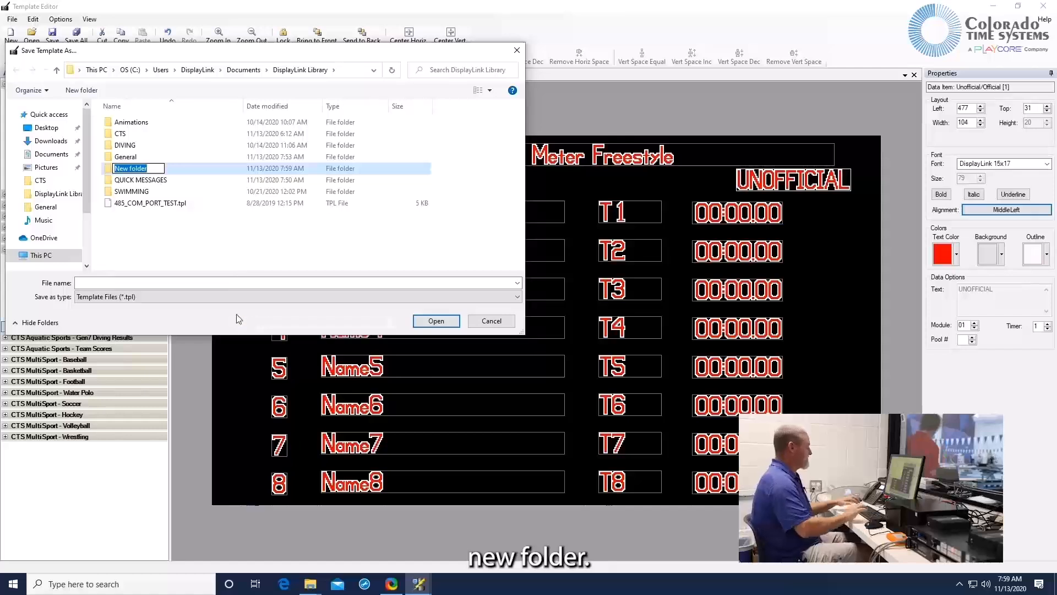
type("RESULTS")
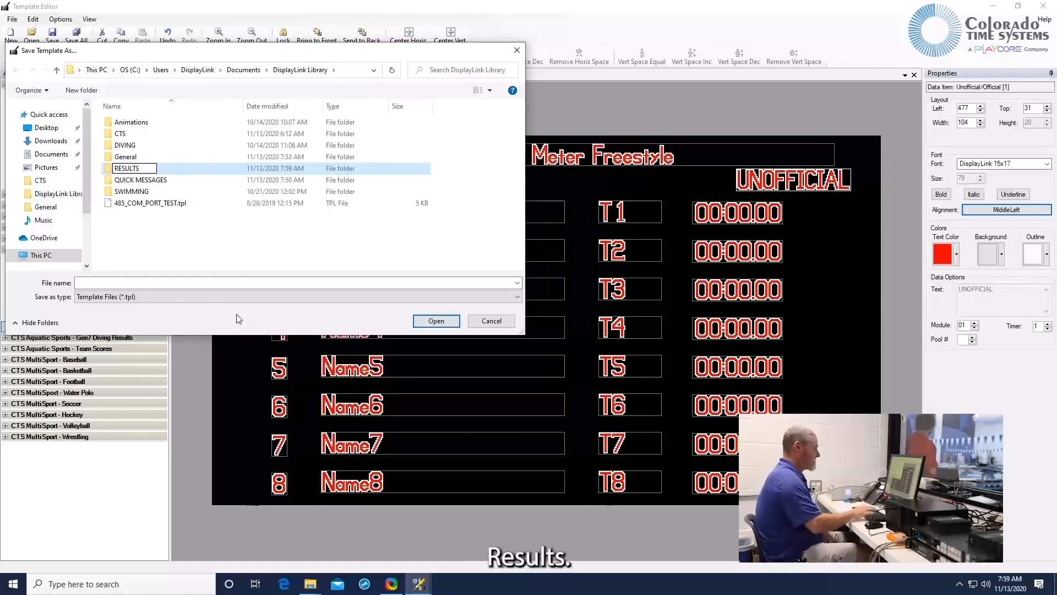
key("Return")
Save the template as 8 LINES RED WHITE in the DisplayLink Library folder
left_click(113, 282)
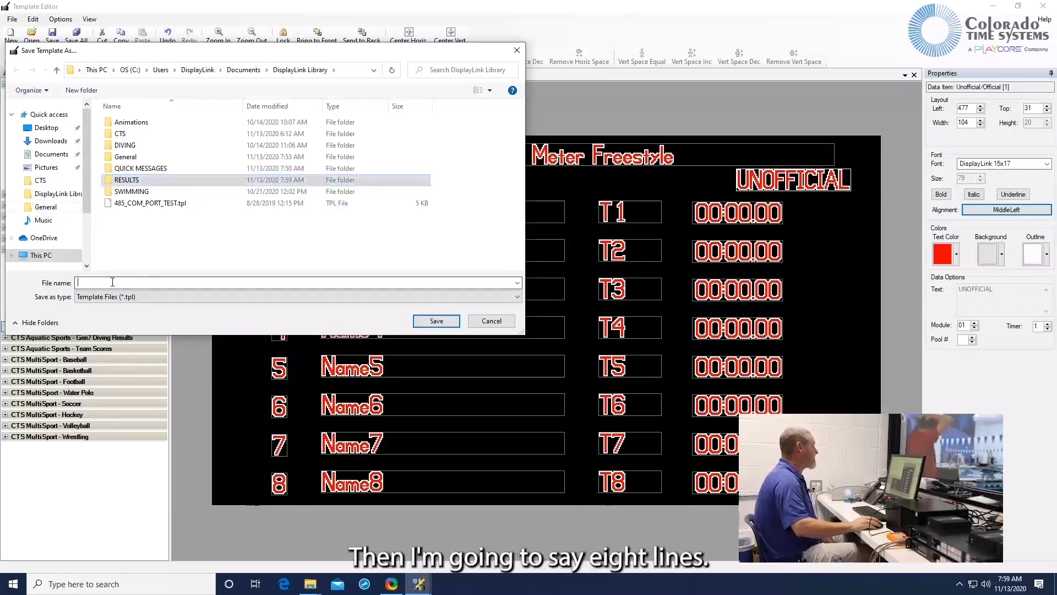
type("8")
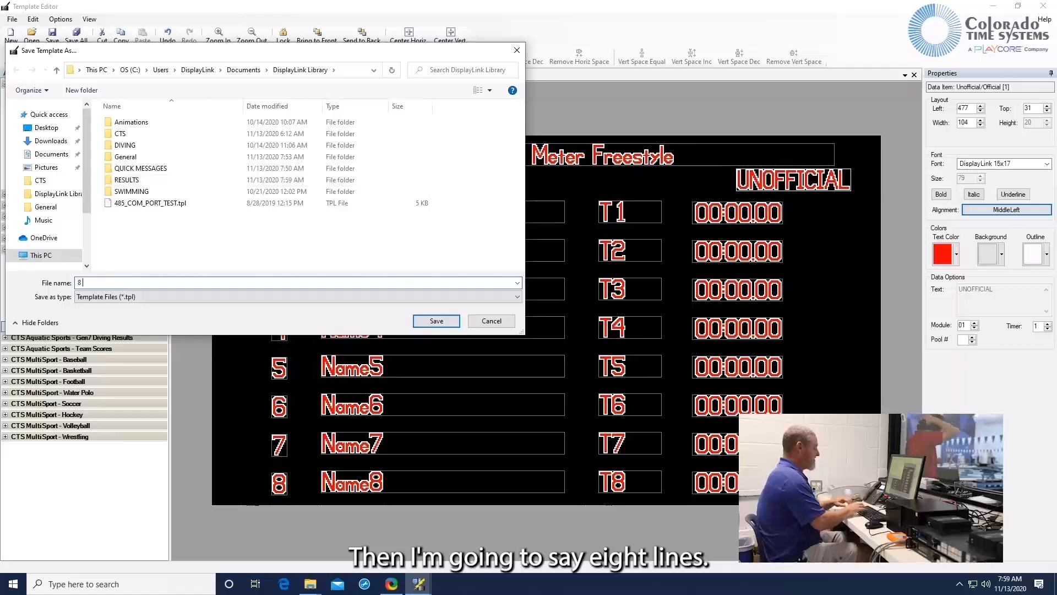
type(" LINES RED")
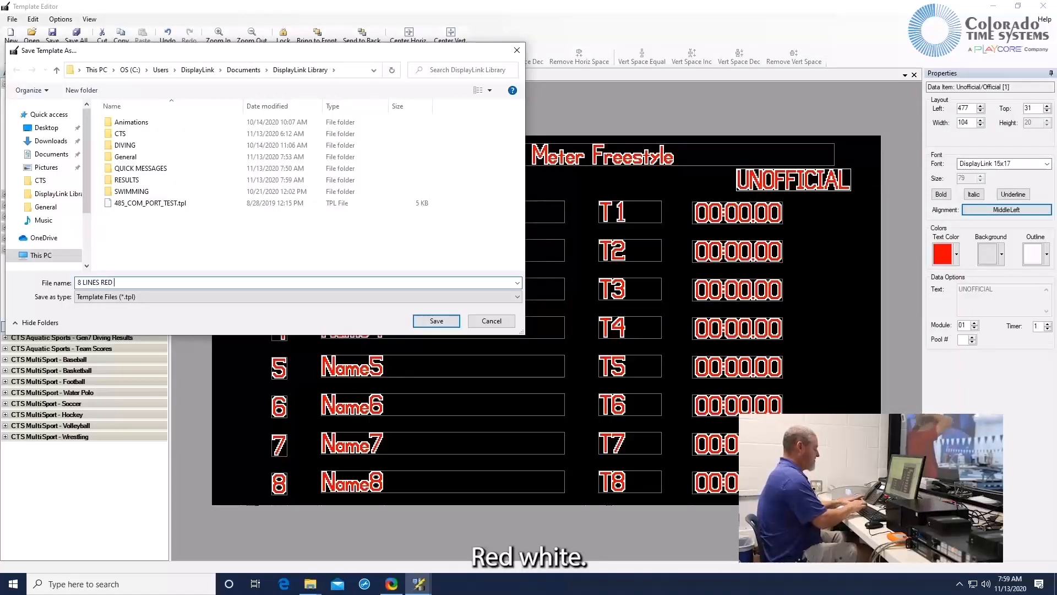
type(" WHITE")
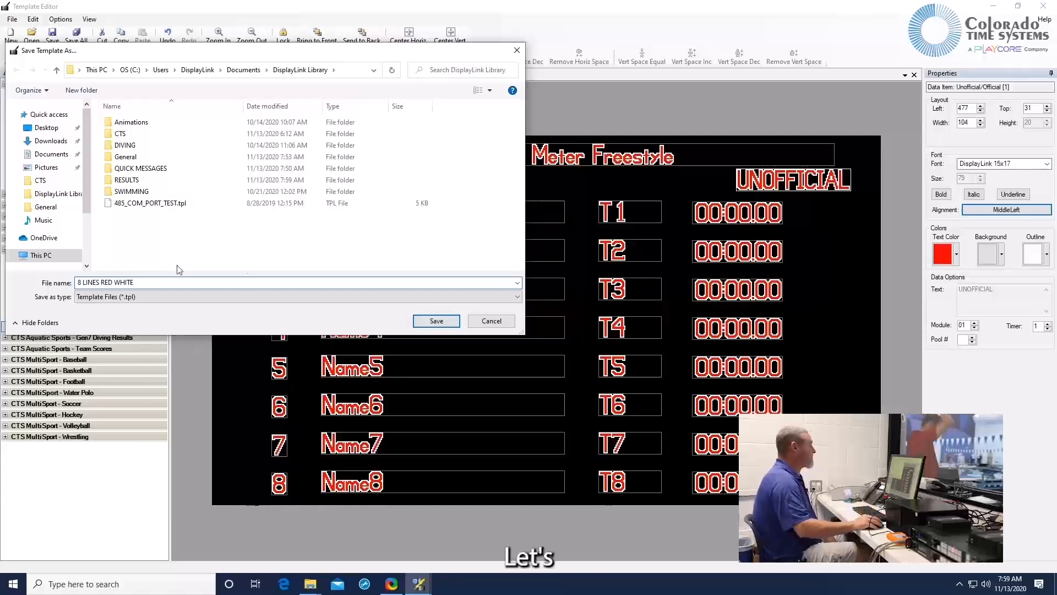
left_click(432, 322)
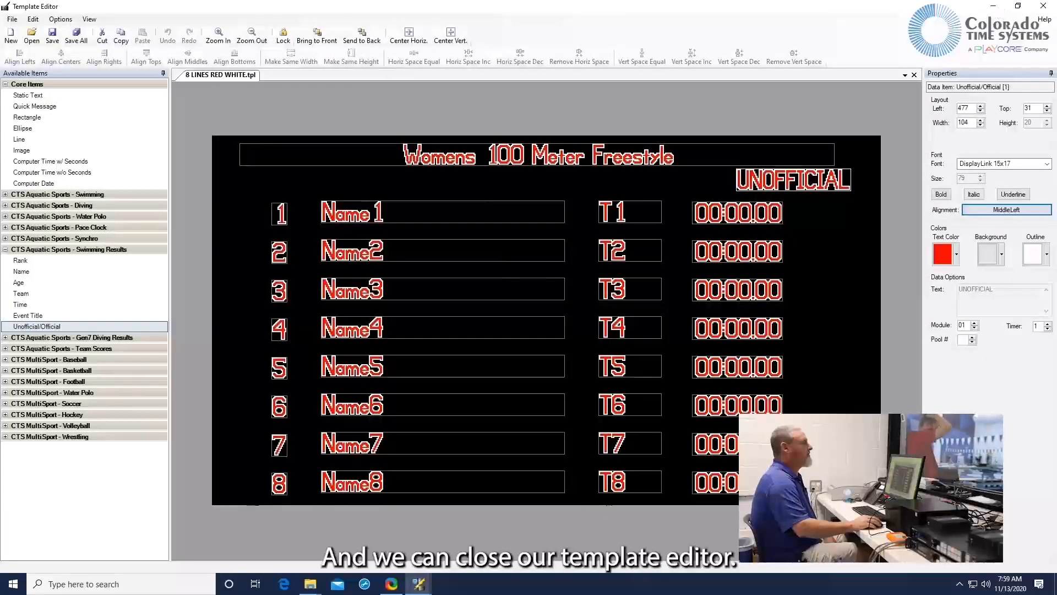
Close the template editor and set the results display options to Frame-by-Frame, display time 5.0, top 16, and 8 items on template
left_click(1044, 7)
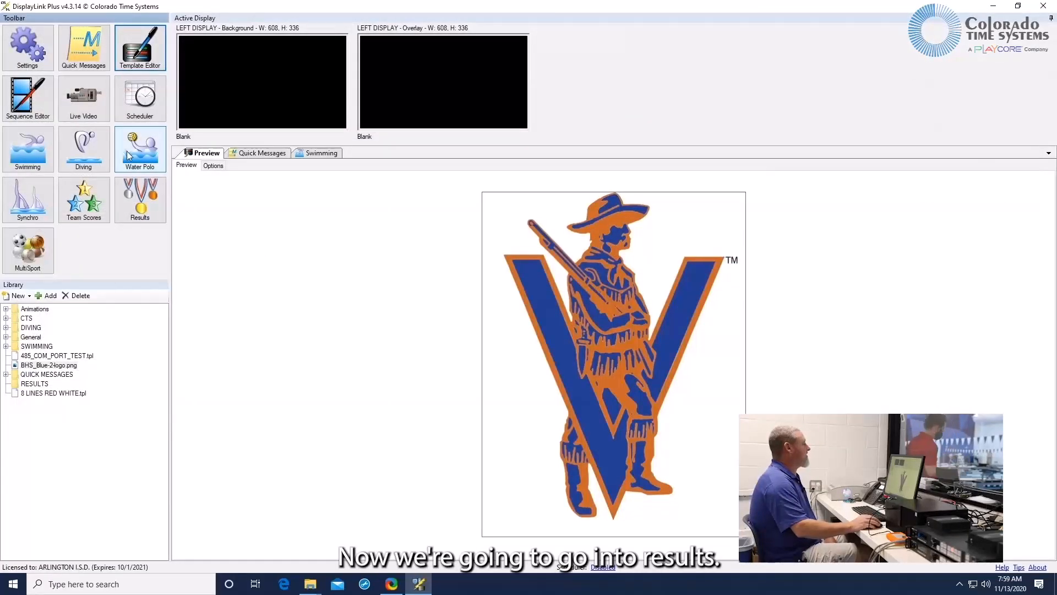
left_click(144, 204)
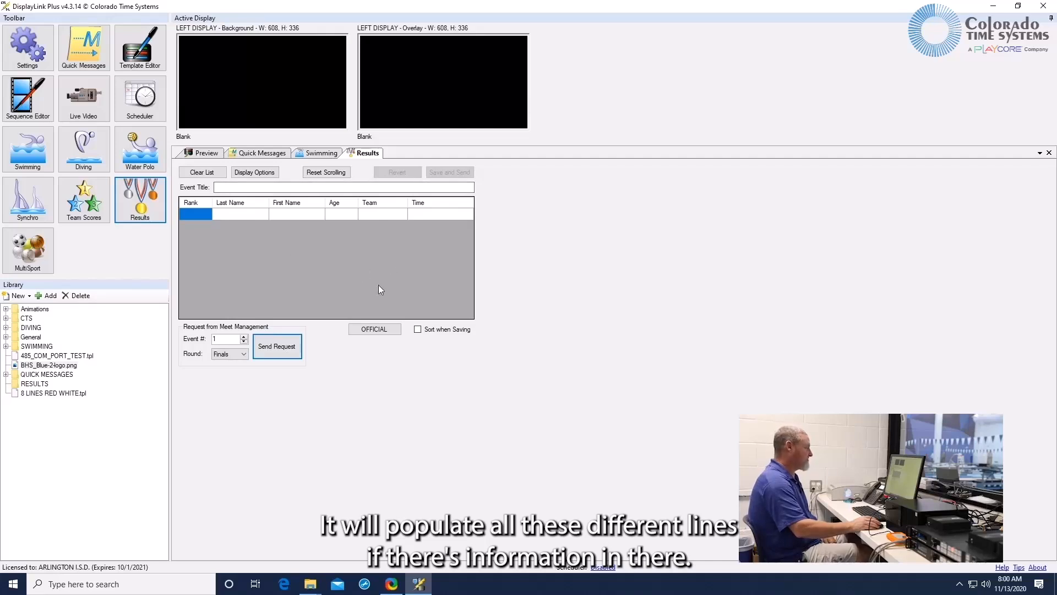
left_click(255, 173)
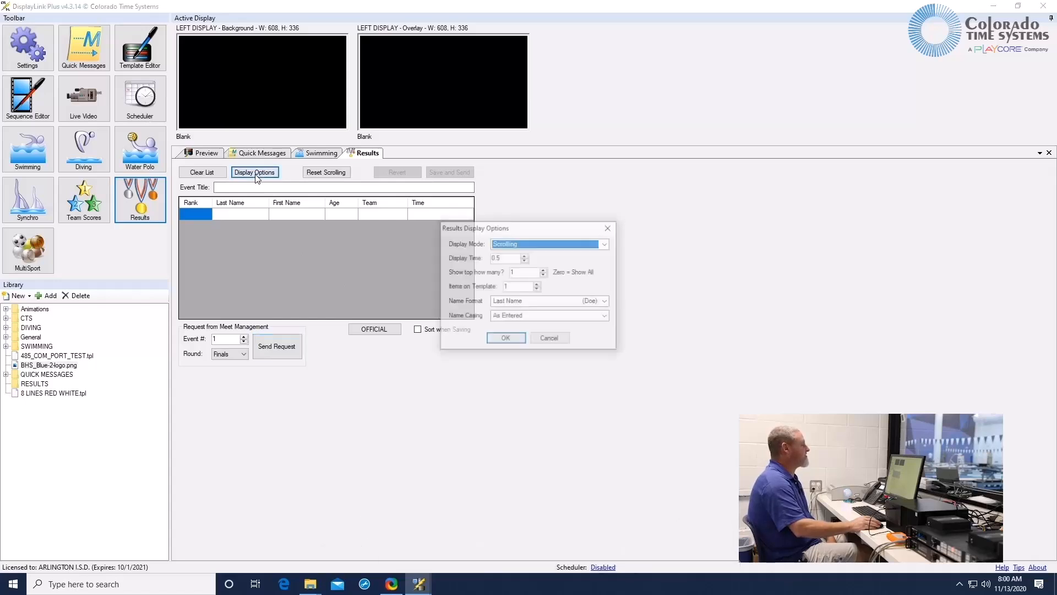
left_click(608, 246)
left_click(572, 263)
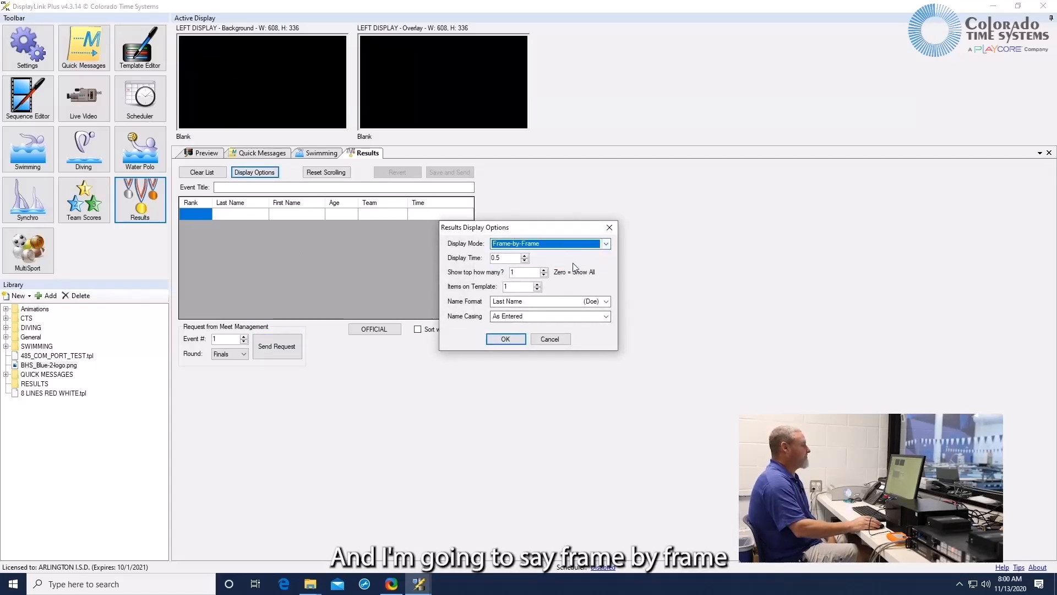
left_click(526, 257)
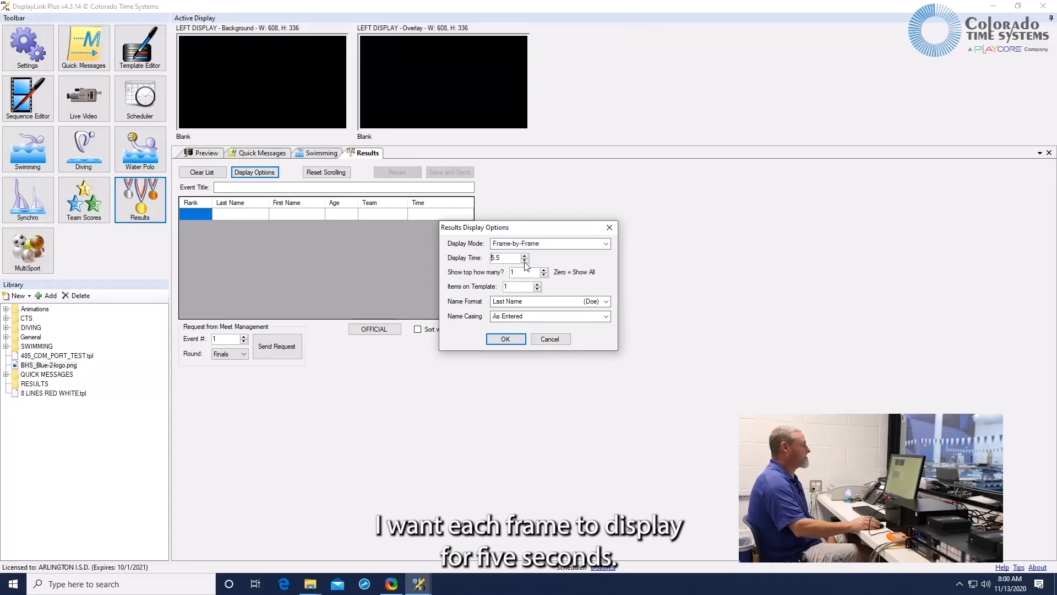
left_click(525, 260)
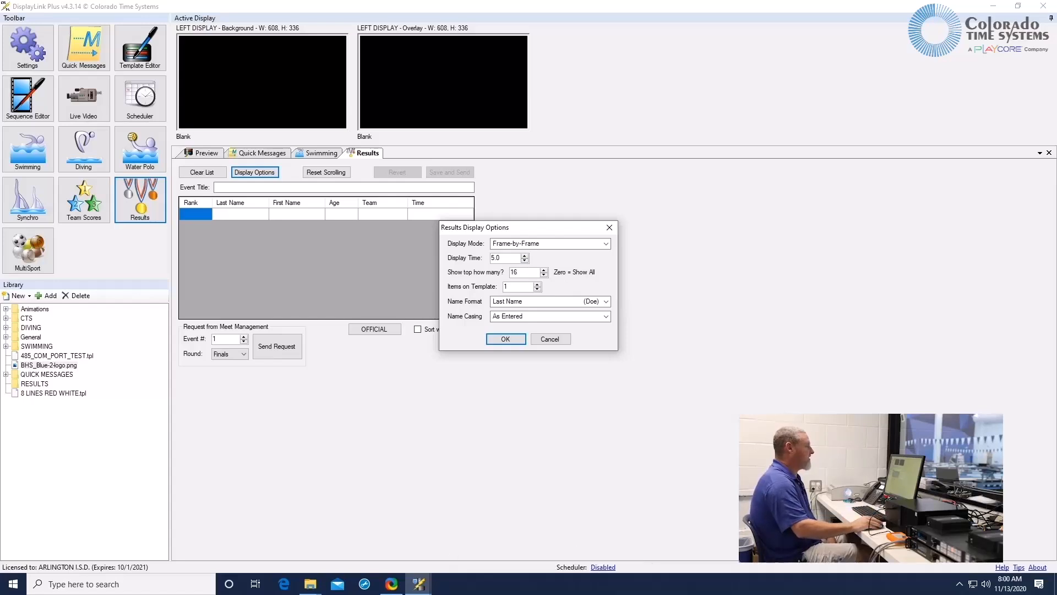
left_click(517, 287)
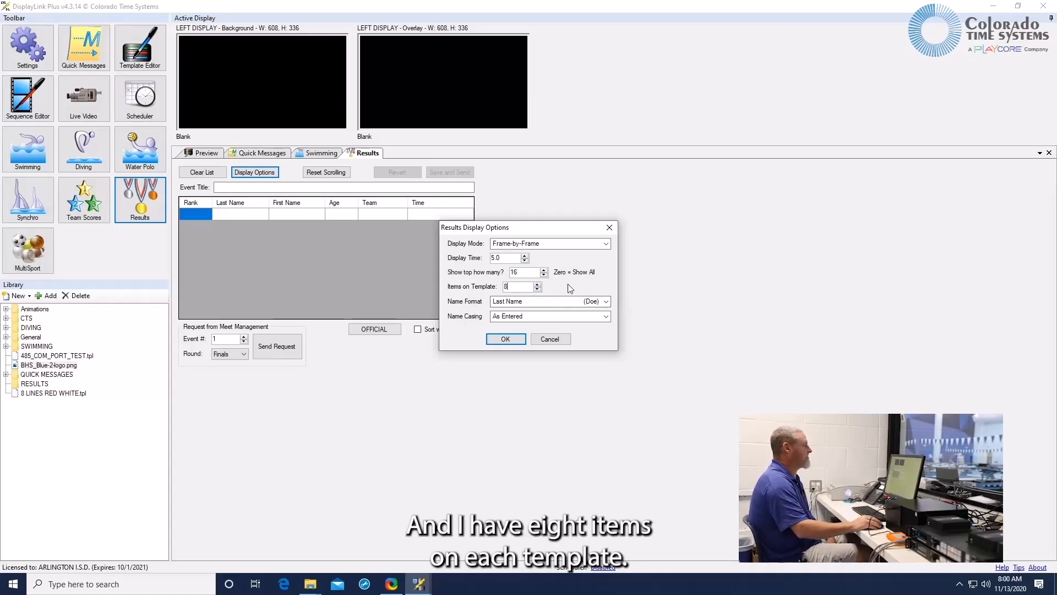
Set the results name format to First Name Last Name and the name casing to FULL NAME UPPERCASE
left_click(606, 302)
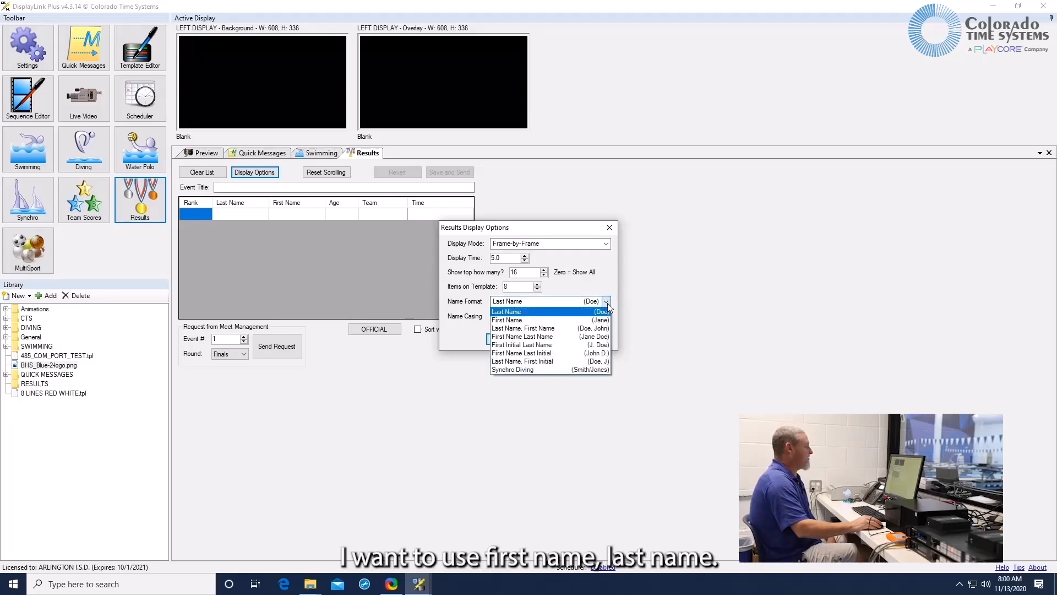
left_click(562, 338)
left_click(607, 316)
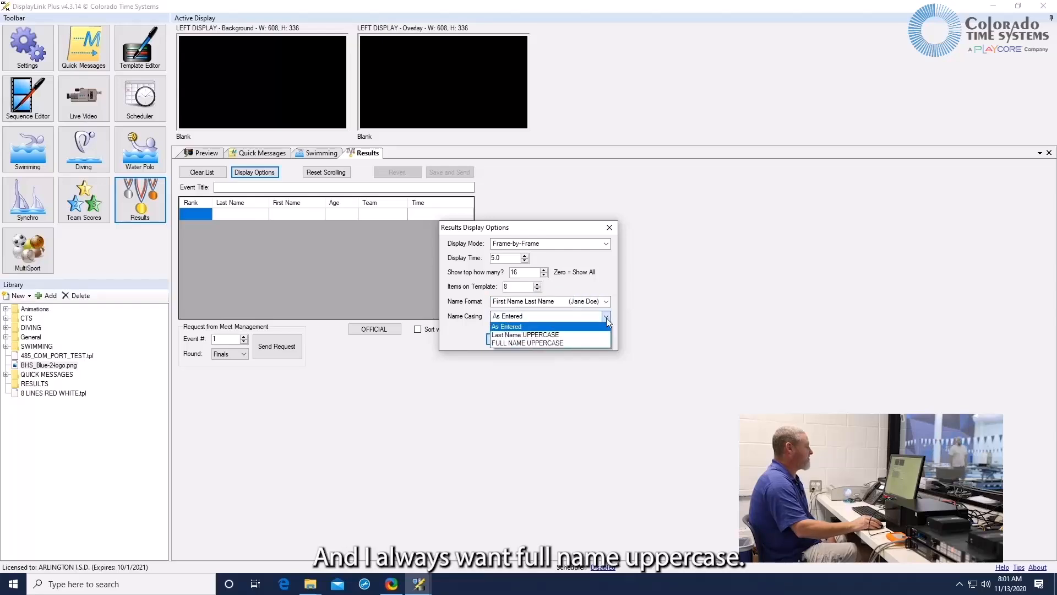
left_click(551, 345)
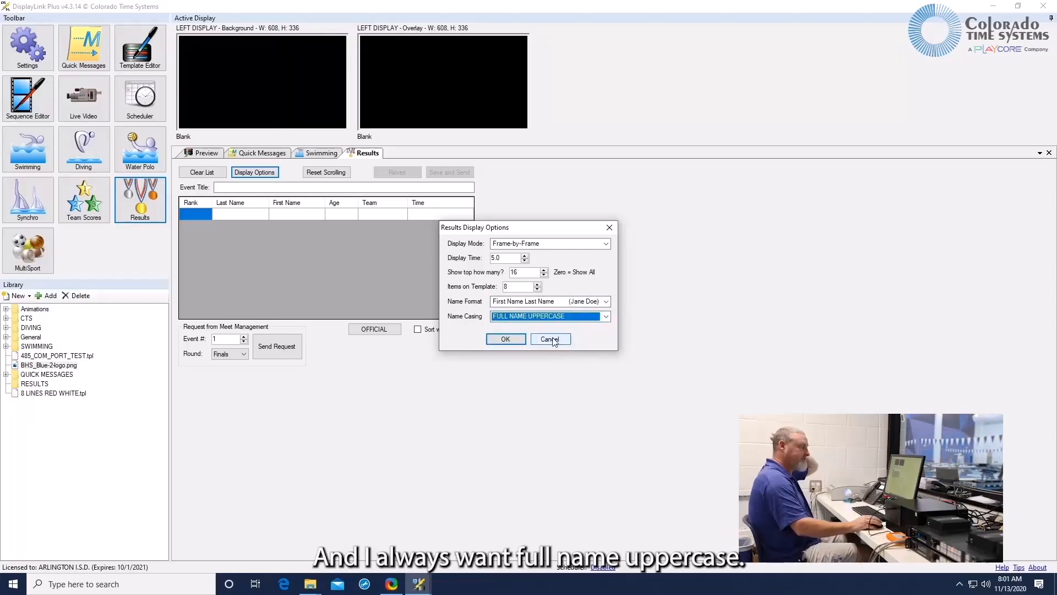
left_click(517, 341)
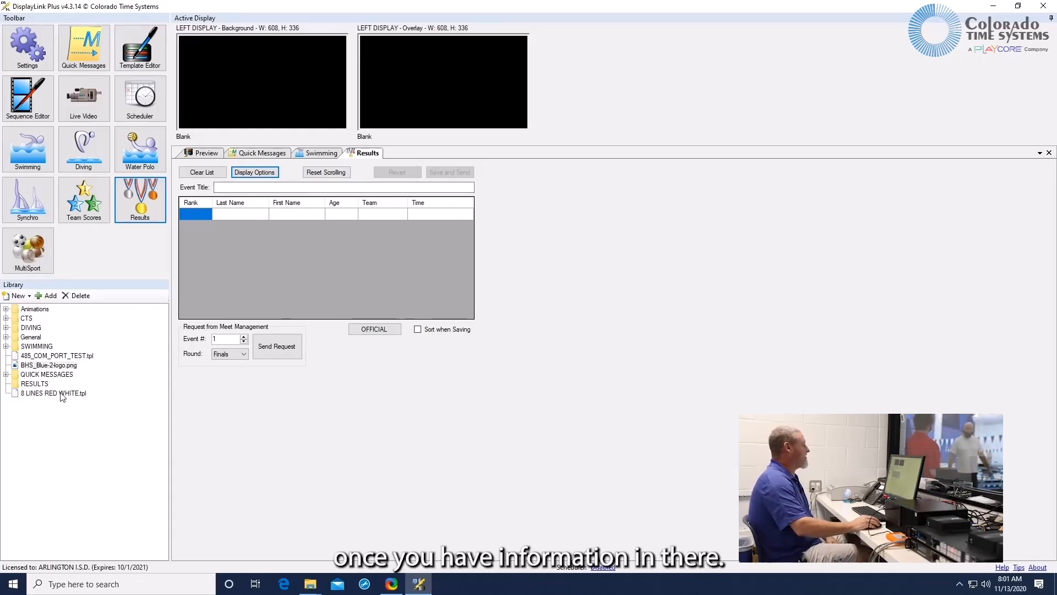
Show the 8 LINES RED WHITE template on the active display and clear the display and overlay
left_click(33, 383)
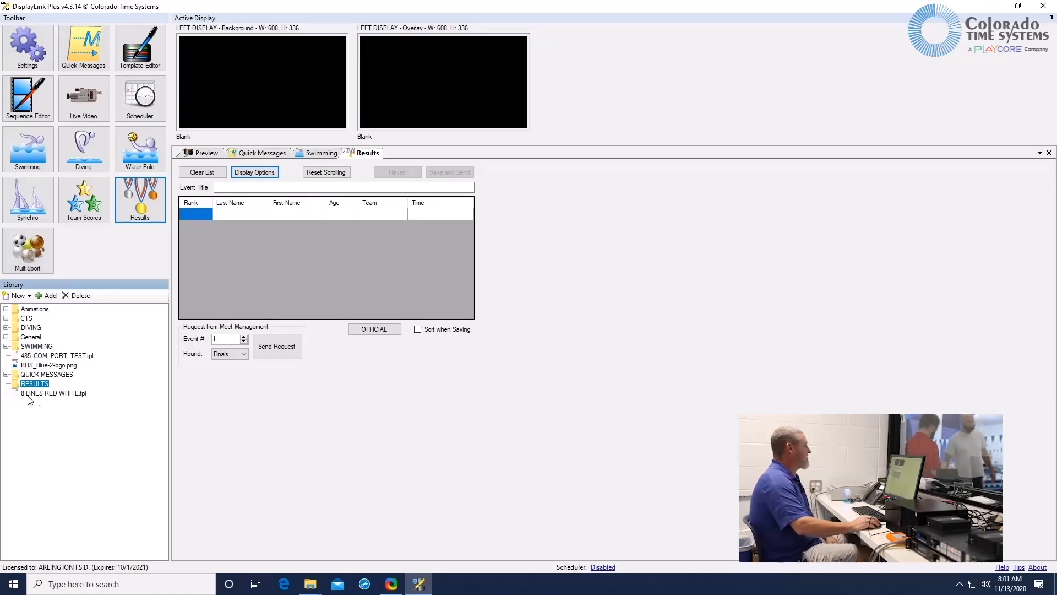
double_click(39, 394)
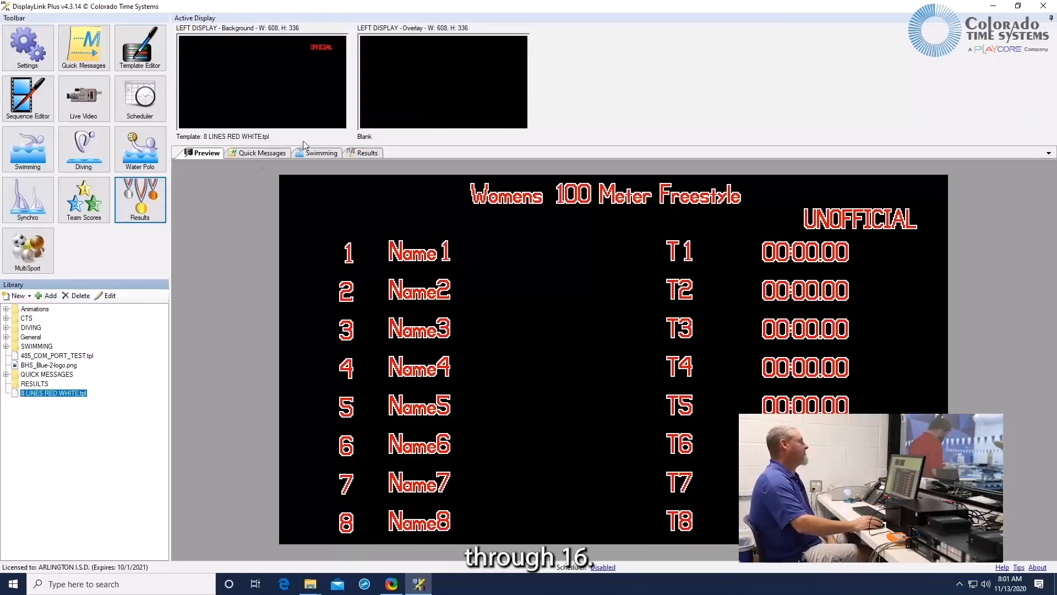
right_click(270, 80)
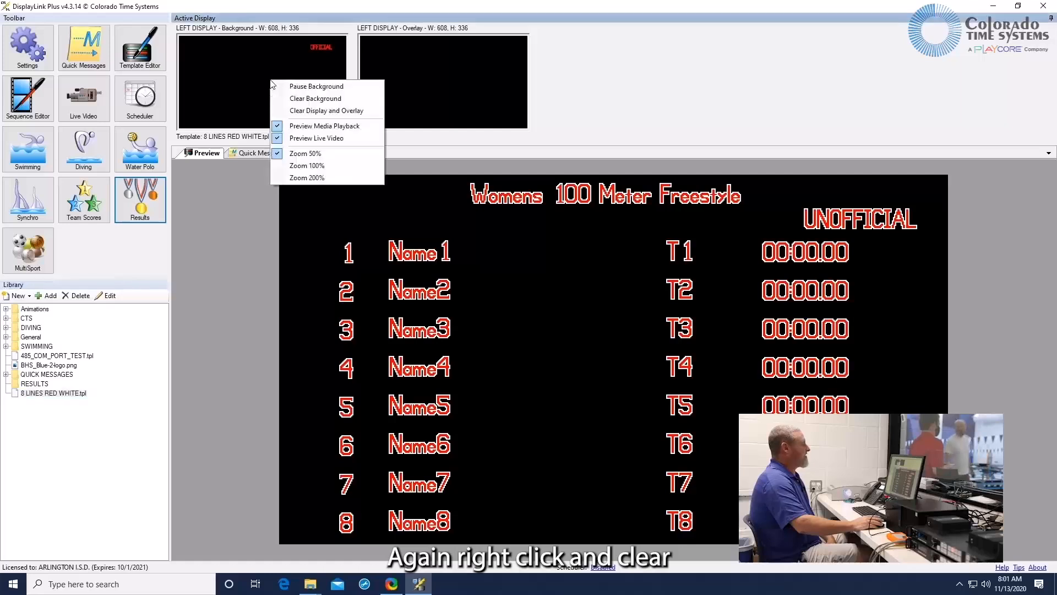
left_click(315, 111)
Examine the results and team scores pages, including the single score set and quick message header choices, and briefly open the template editor
left_click(146, 216)
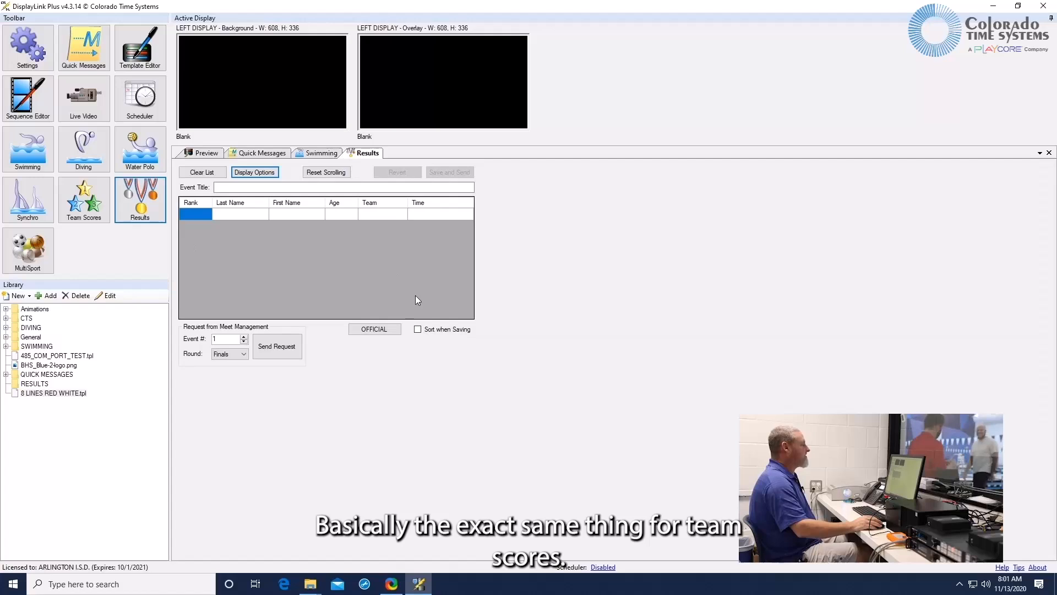
left_click(94, 208)
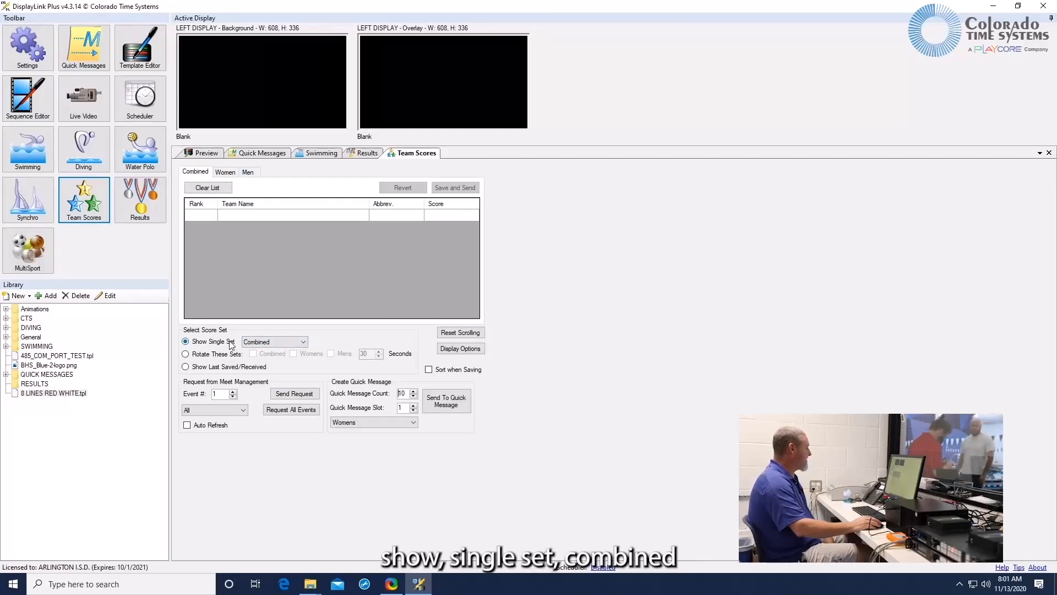
left_click(303, 342)
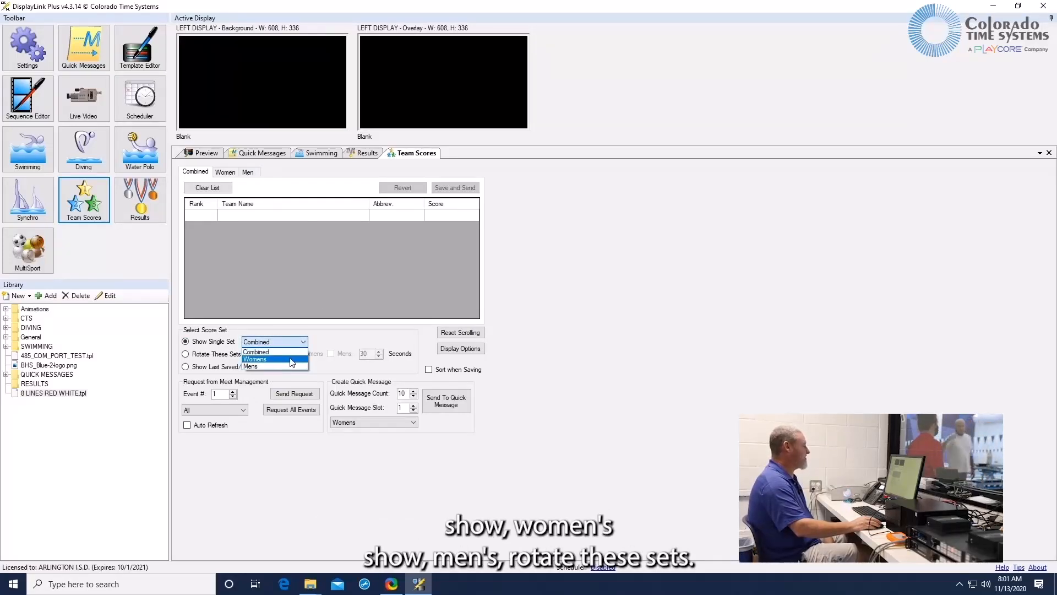
left_click(331, 340)
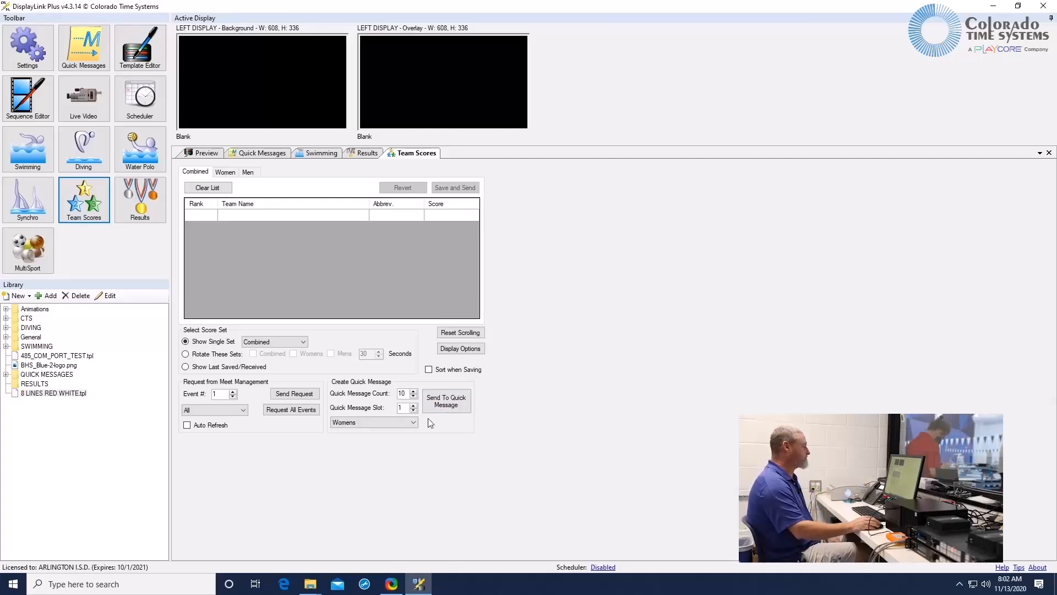
left_click(410, 422)
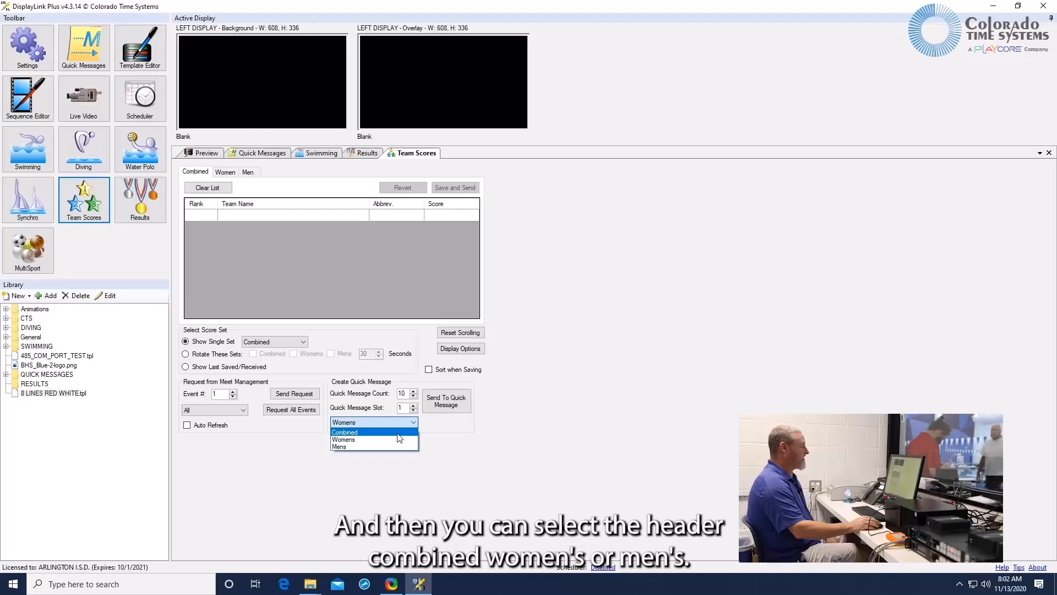
left_click(527, 439)
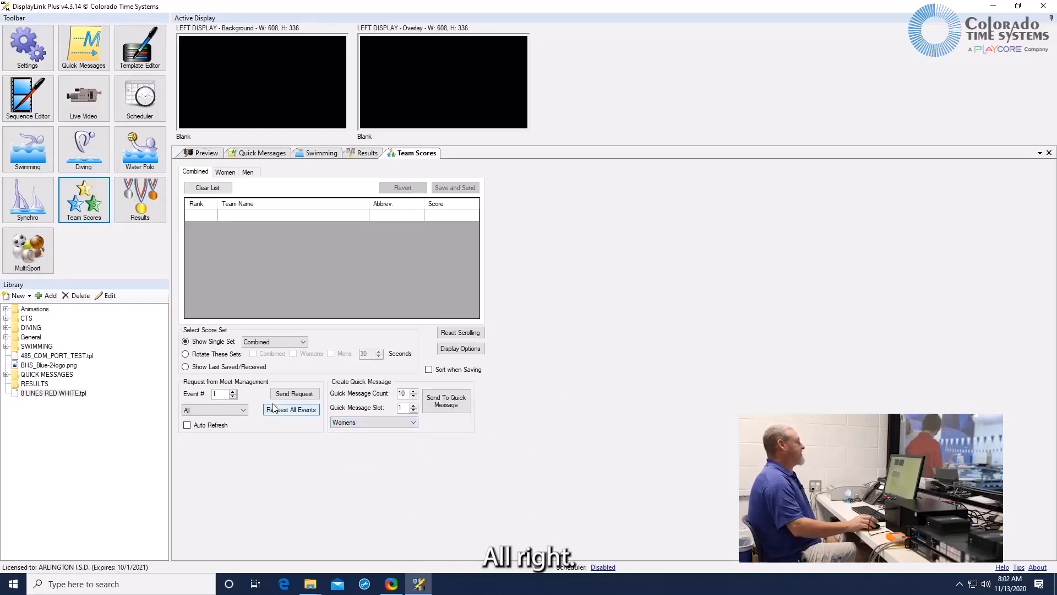
left_click(150, 61)
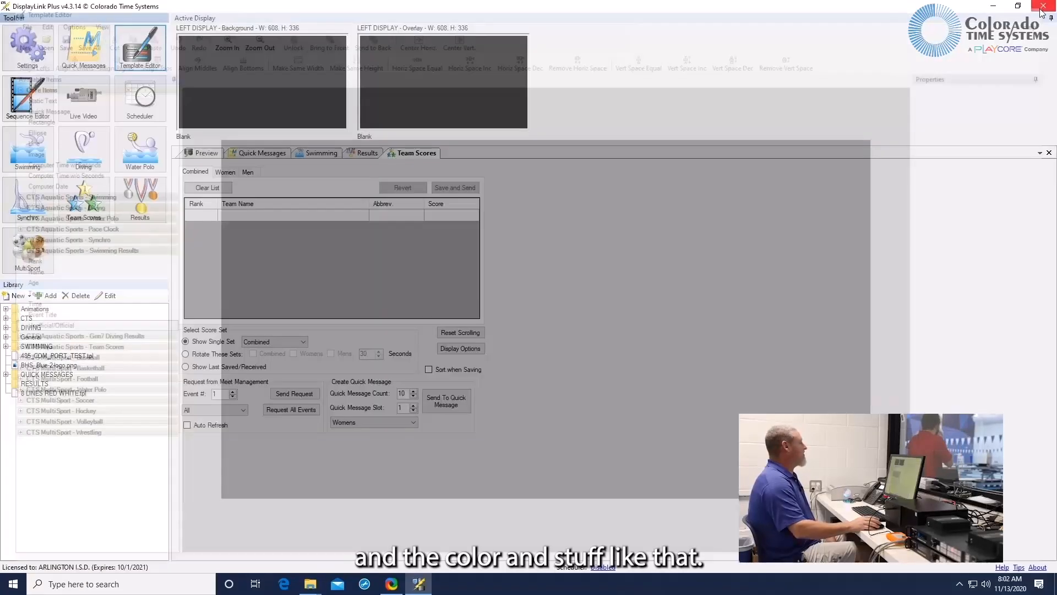
left_click(1044, 6)
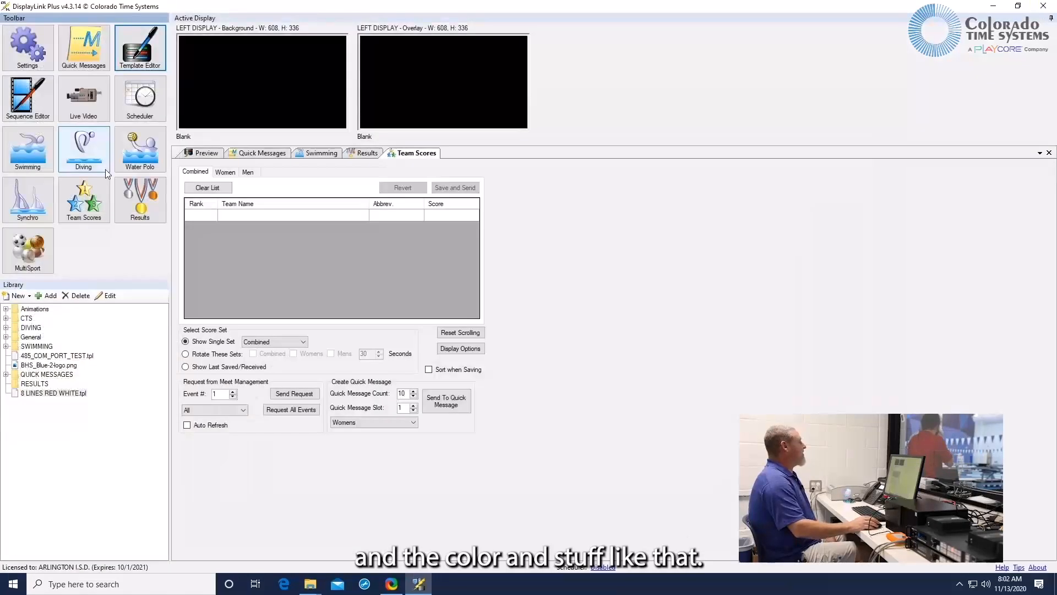
Open the sequence editor and add the Sunbelt3 image from the CTS folder to the new sequence
left_click(25, 103)
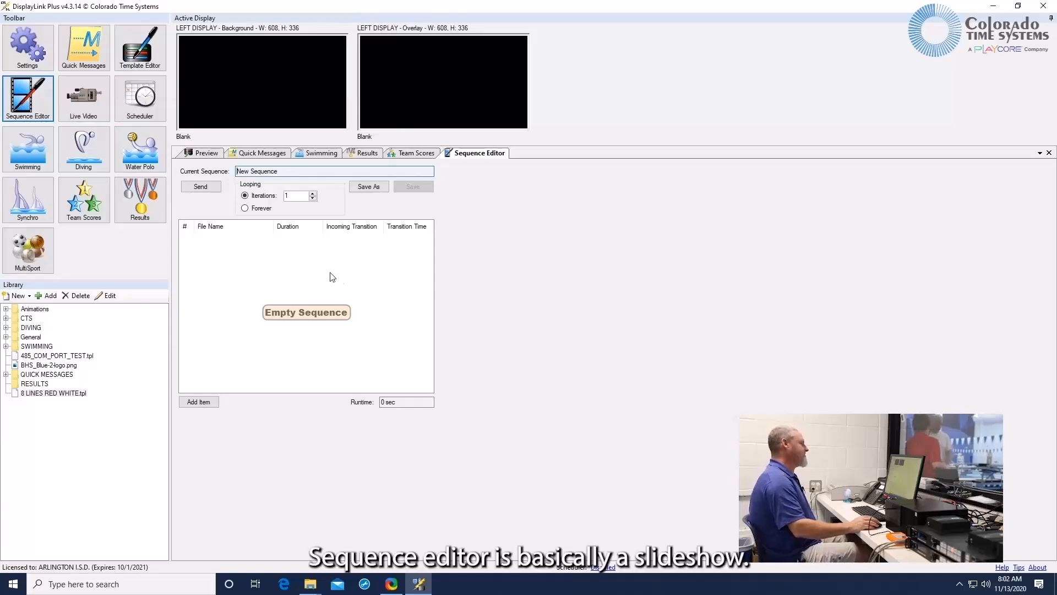
right_click(289, 247)
left_click(310, 250)
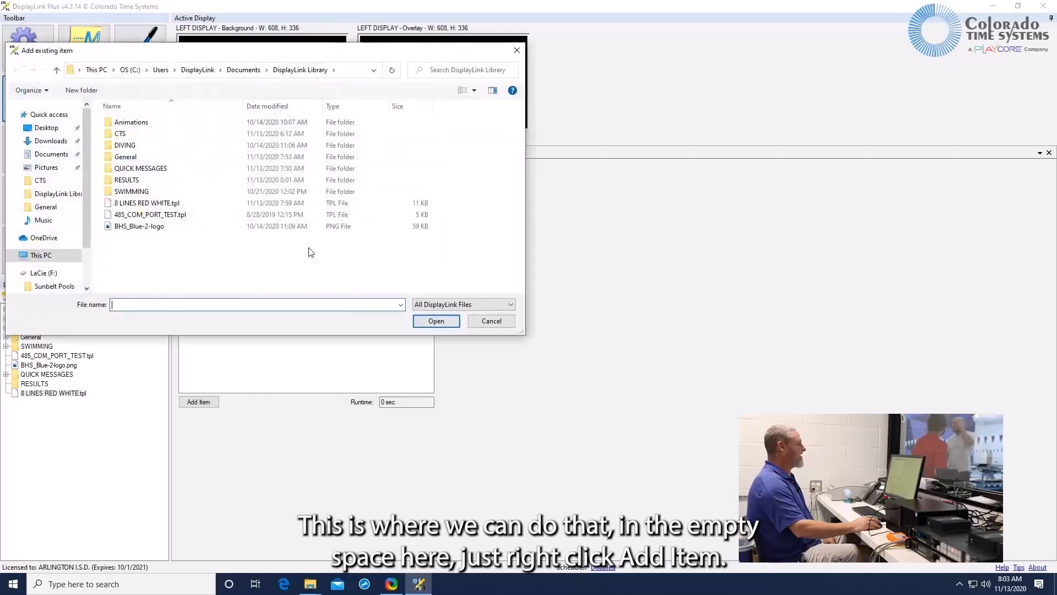
double_click(130, 134)
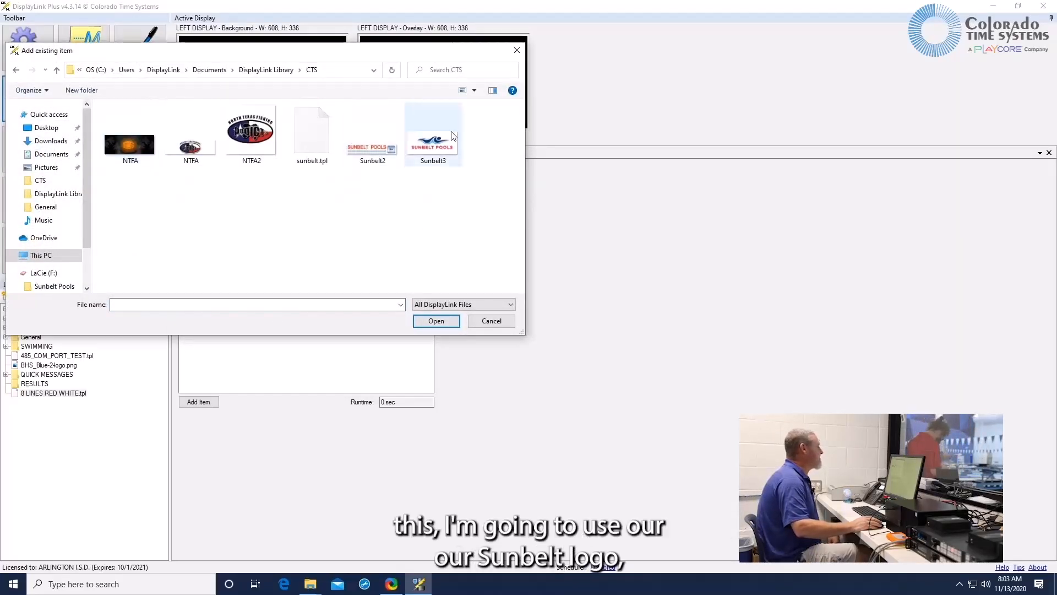
double_click(435, 146)
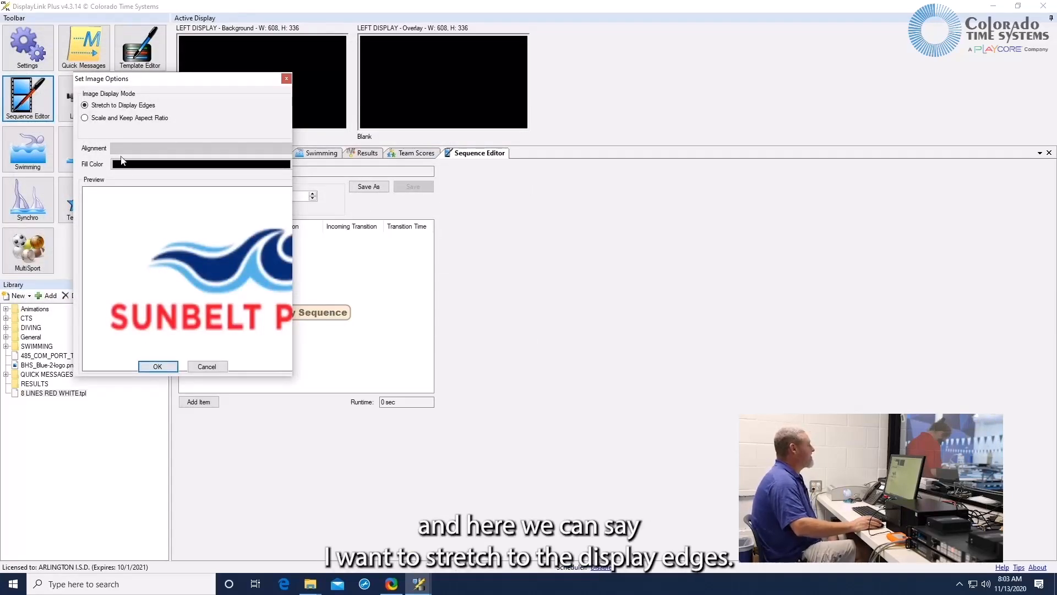
Try the Scale and Keep Aspect Ratio mode for the image with a red fill color
left_click(85, 119)
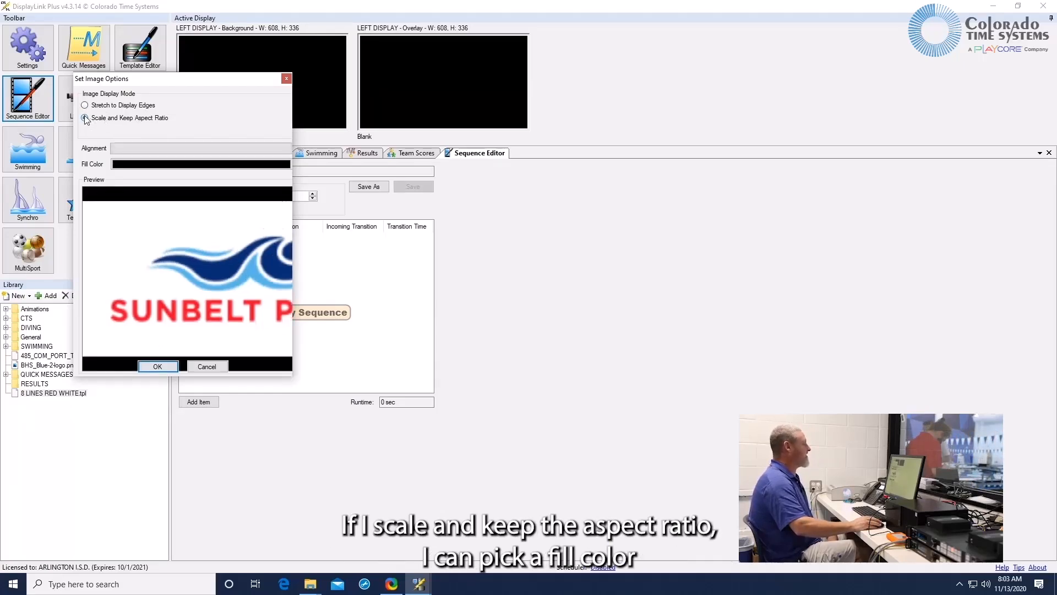
left_click(149, 167)
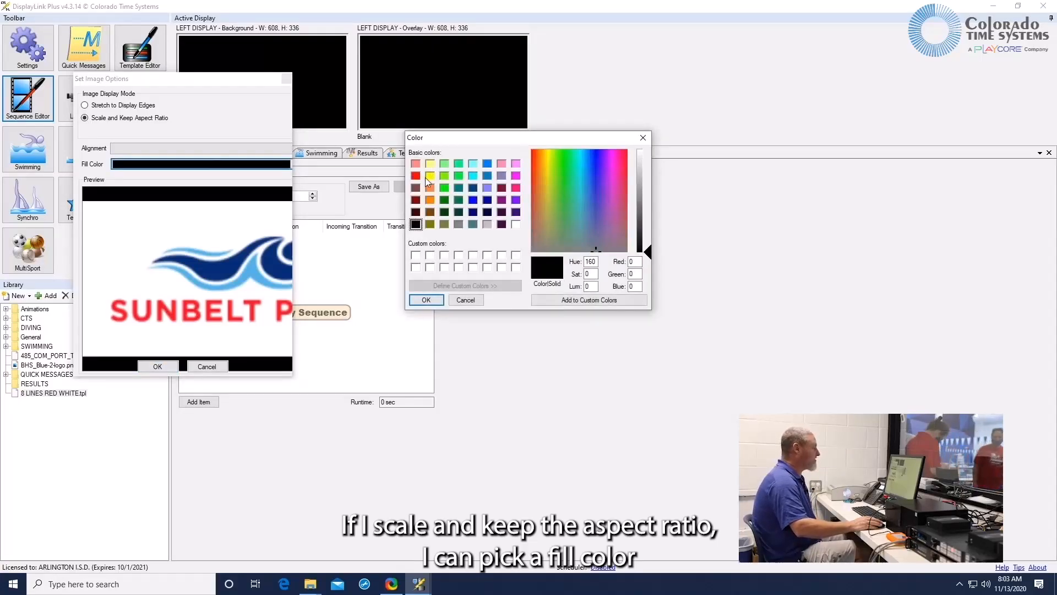
left_click(415, 175)
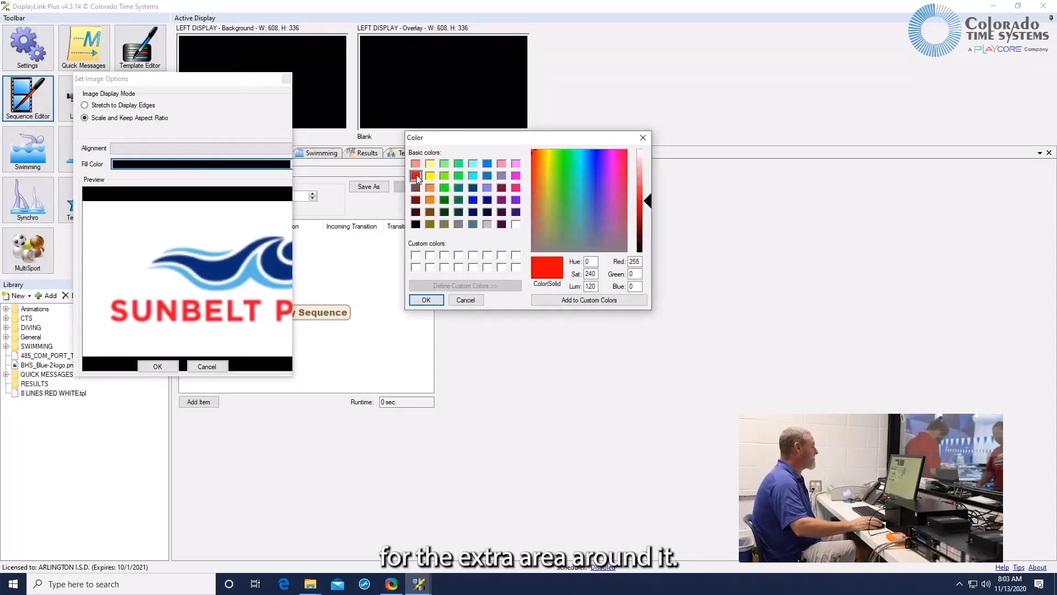
left_click(425, 300)
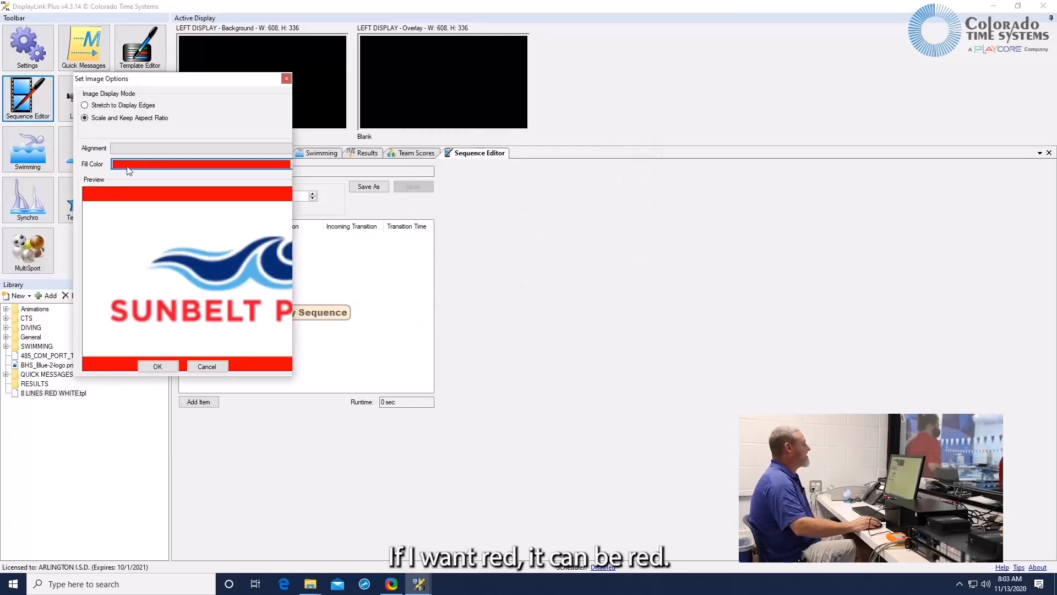
Stretch the image to the display edges and give its sequence item a 5-second duration with a 1-second Slide Left transition
left_click(85, 105)
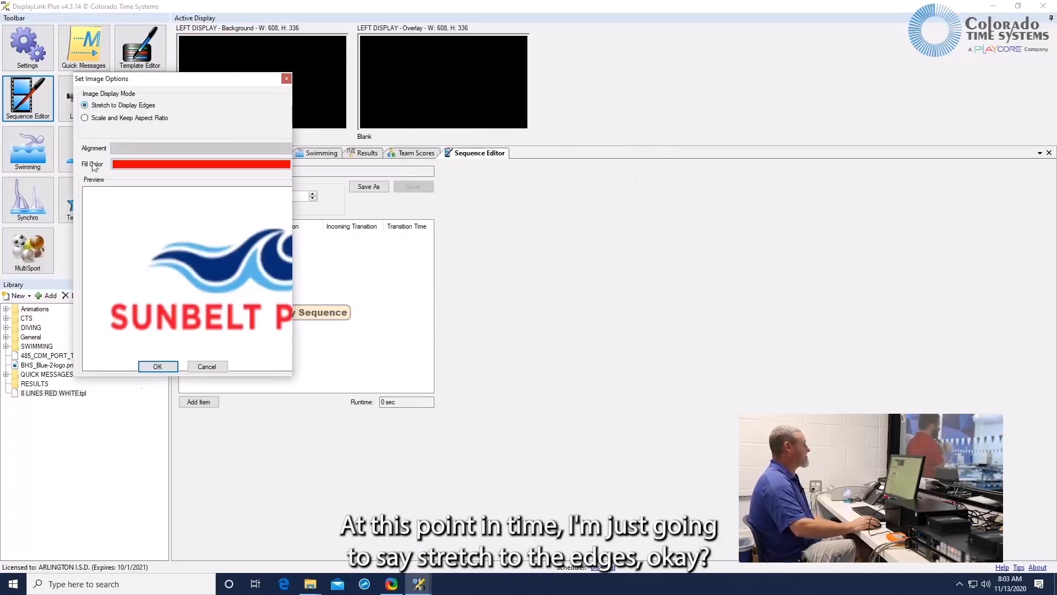
left_click(159, 368)
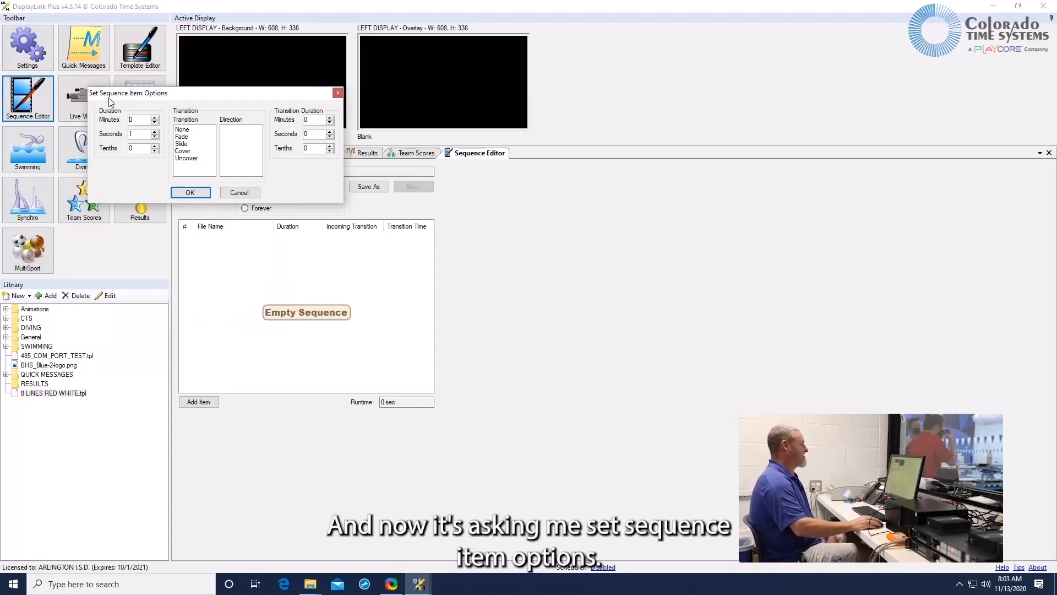
left_click(155, 132)
left_click(155, 132)
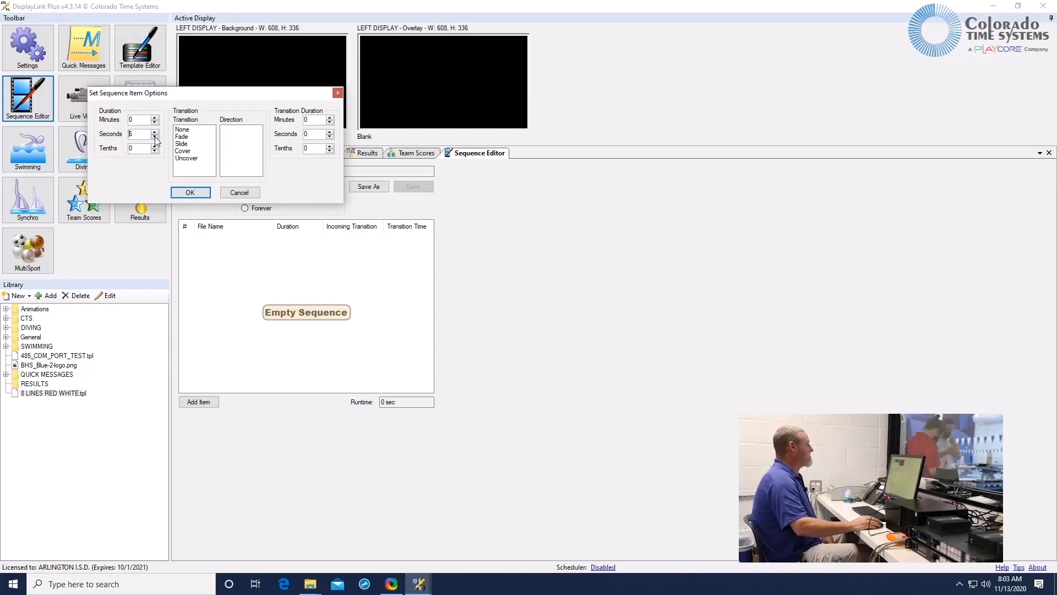
left_click(186, 145)
left_click(227, 130)
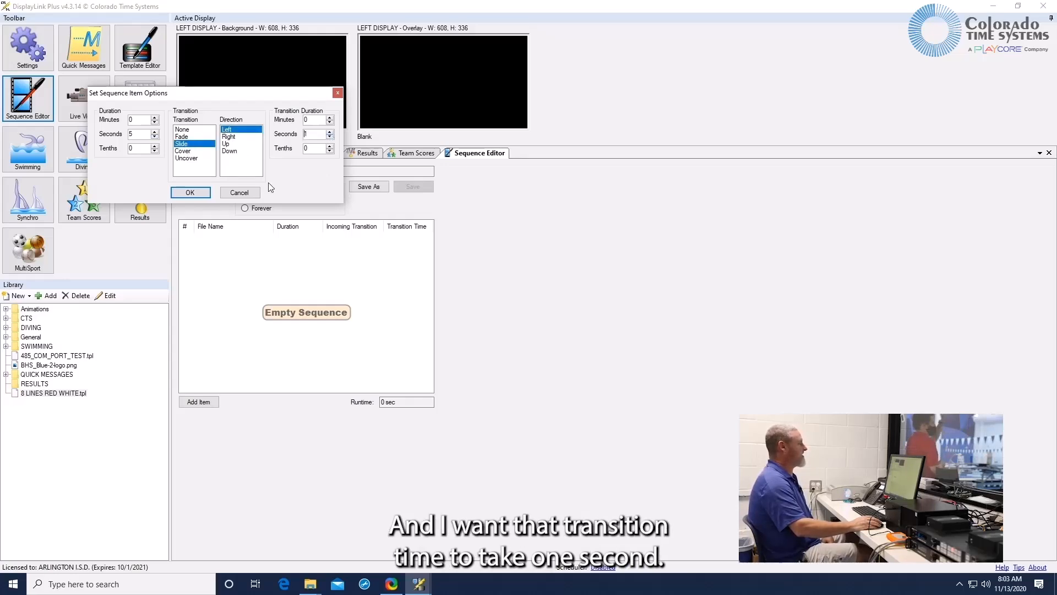
left_click(190, 192)
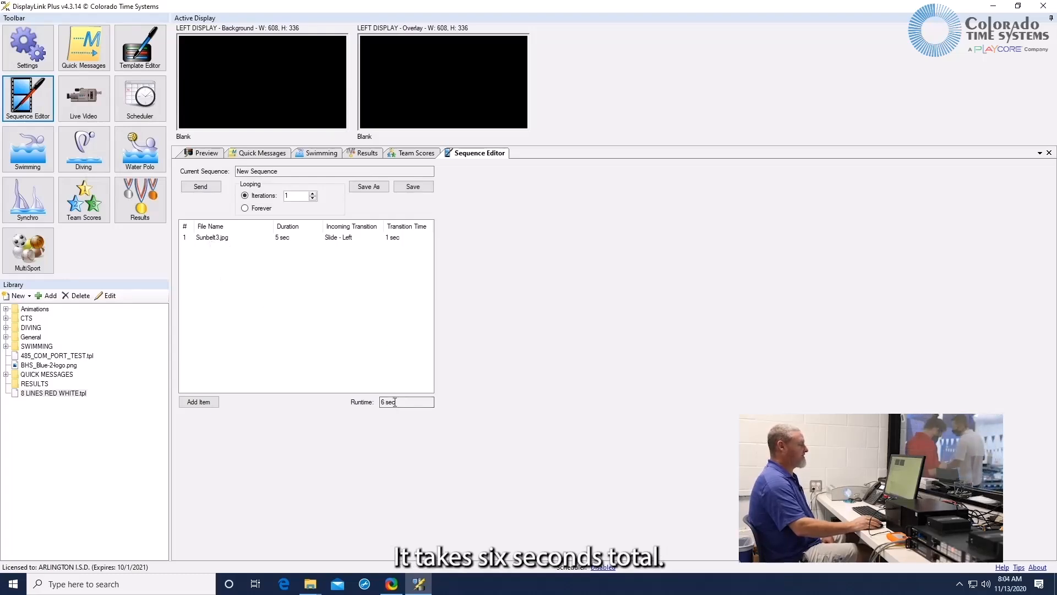
Add the Sunbelt2 image from the CTS folder to the sequence with a 5-second duration and a 1-second Slide Left transition
right_click(208, 253)
left_click(248, 257)
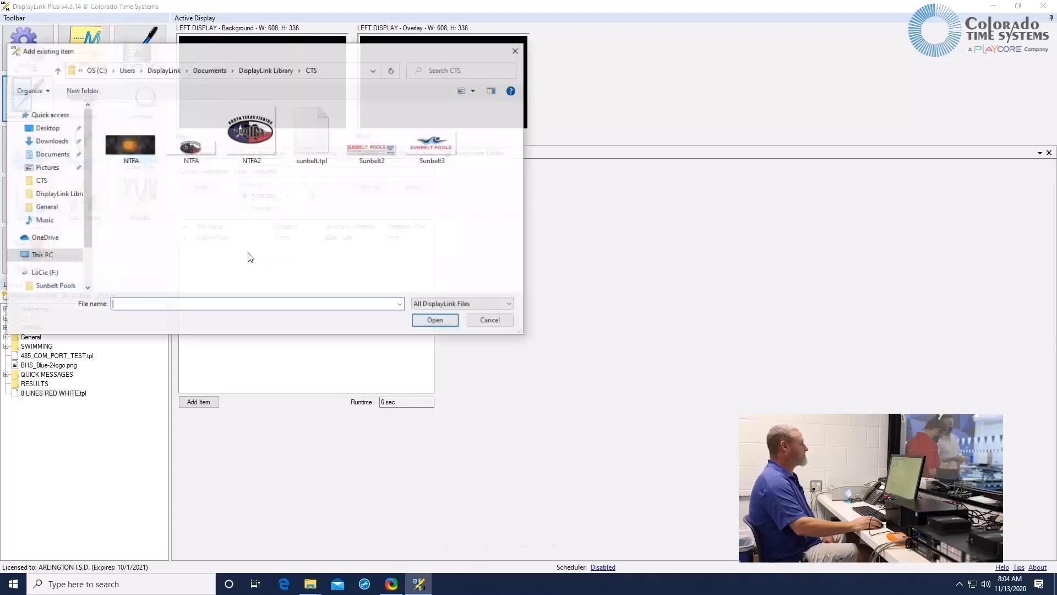
left_click(367, 158)
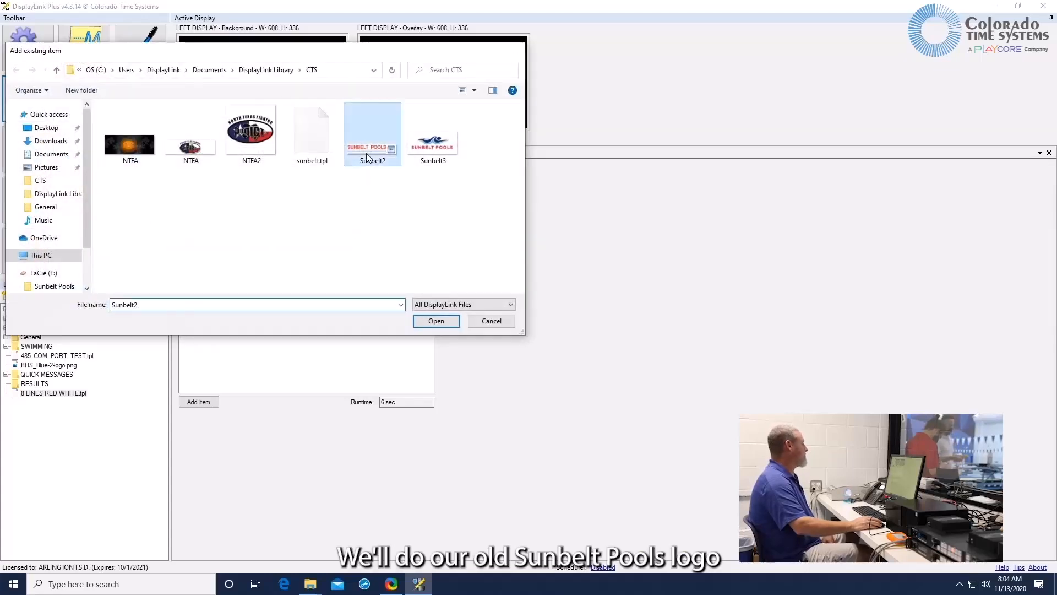
double_click(368, 158)
left_click(190, 396)
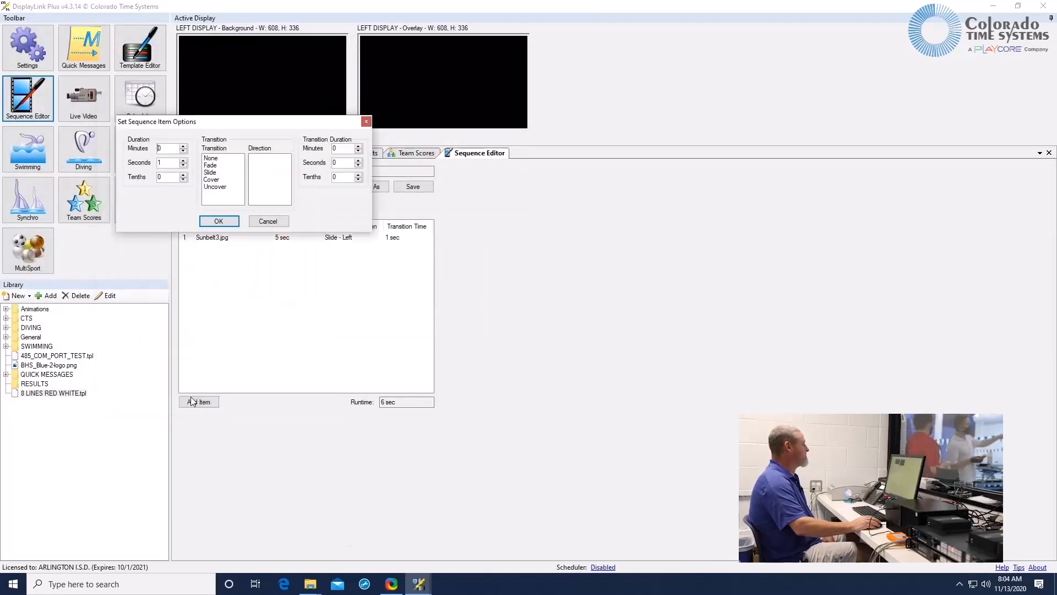
double_click(184, 163)
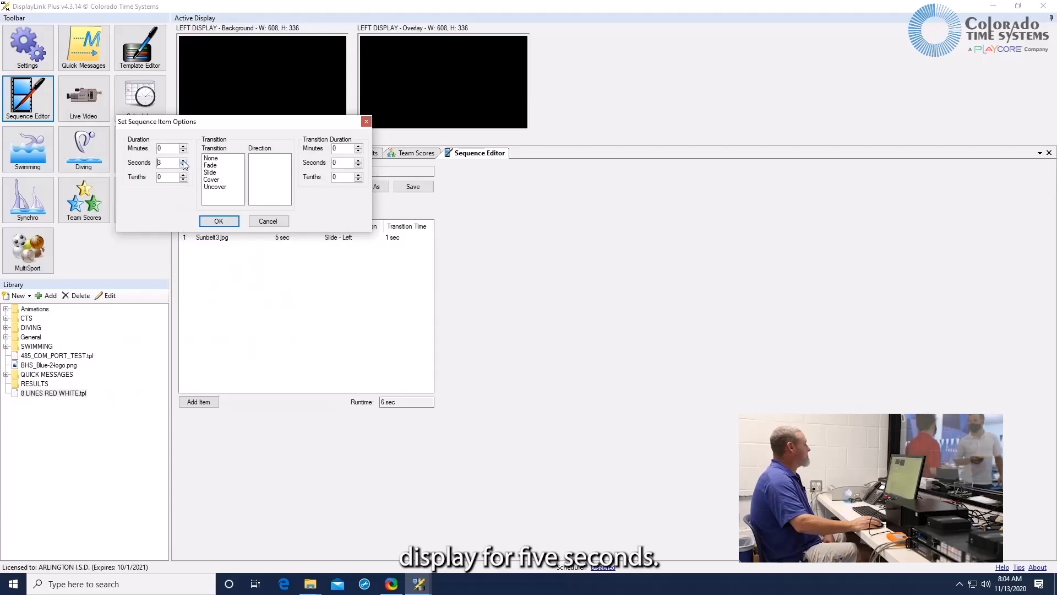
left_click(209, 172)
left_click(258, 158)
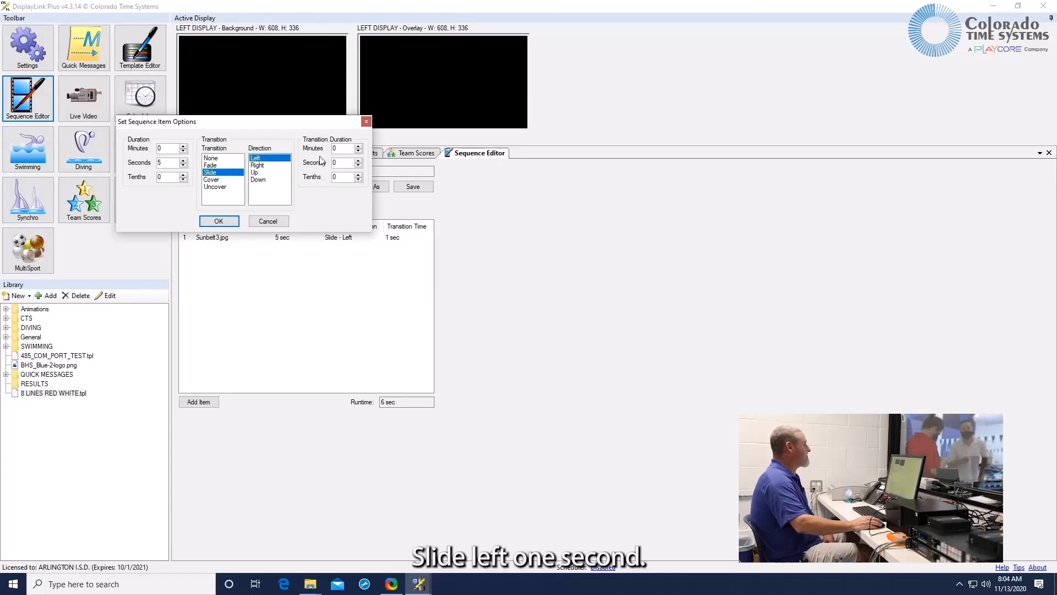
left_click(359, 160)
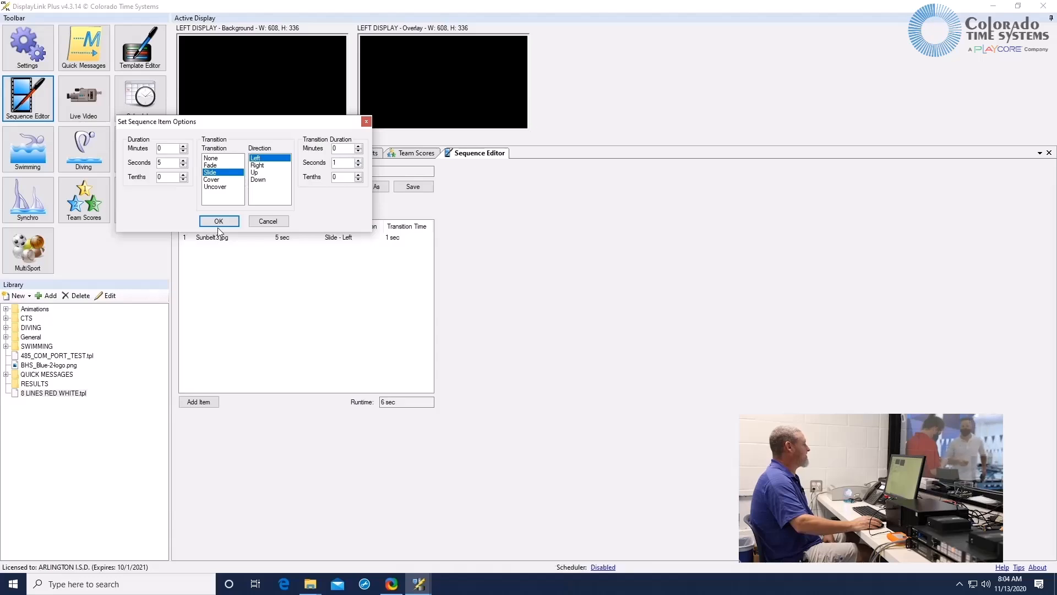
left_click(219, 226)
Add the NTFA.png logo, stretched to the display edges, with a 5-second duration and a 1-second Slide Left transition
right_click(212, 260)
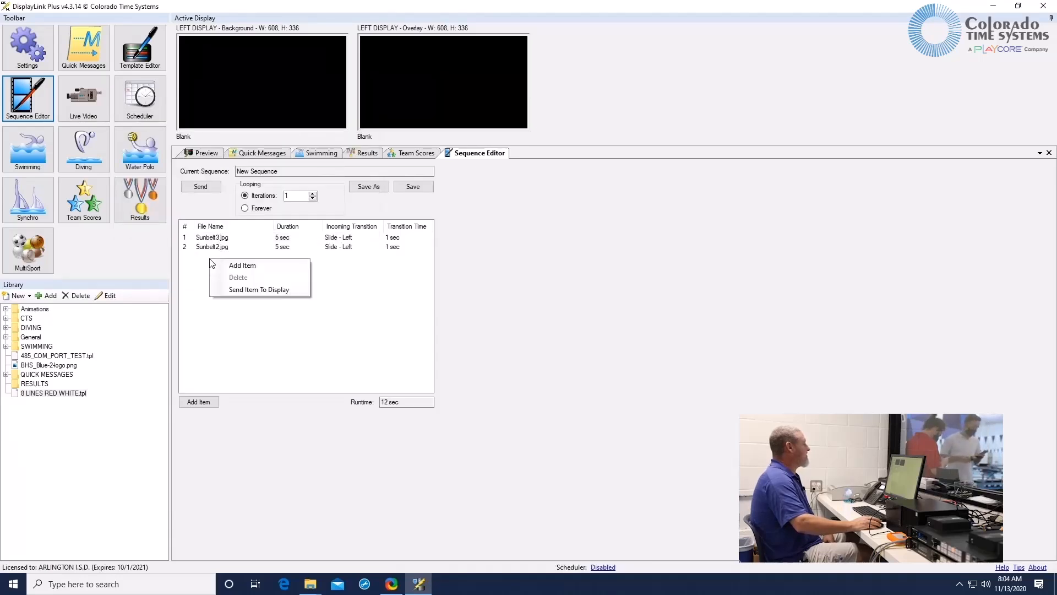
left_click(232, 265)
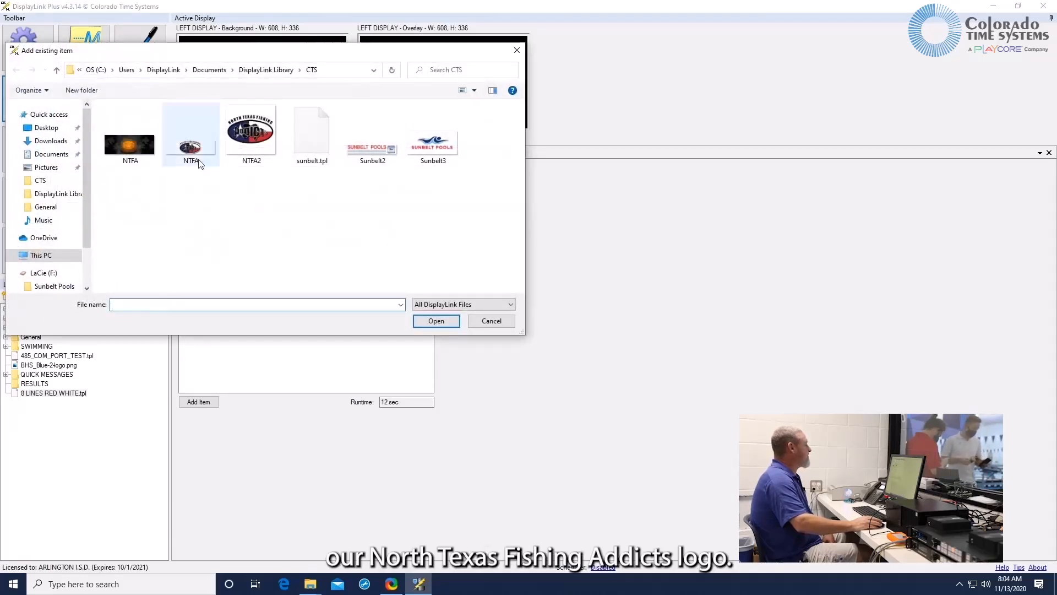
double_click(194, 155)
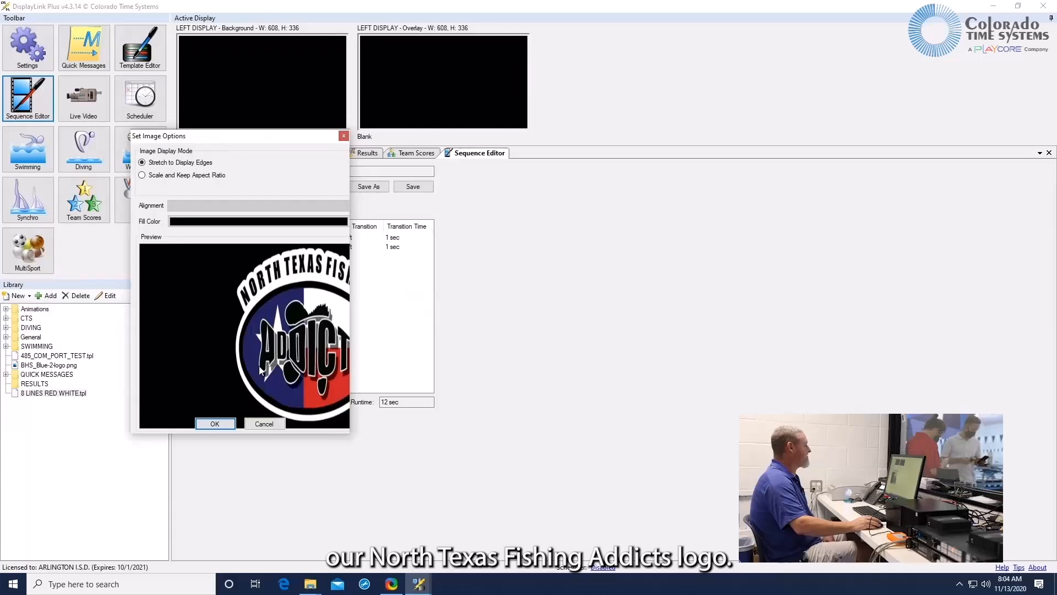
left_click(215, 424)
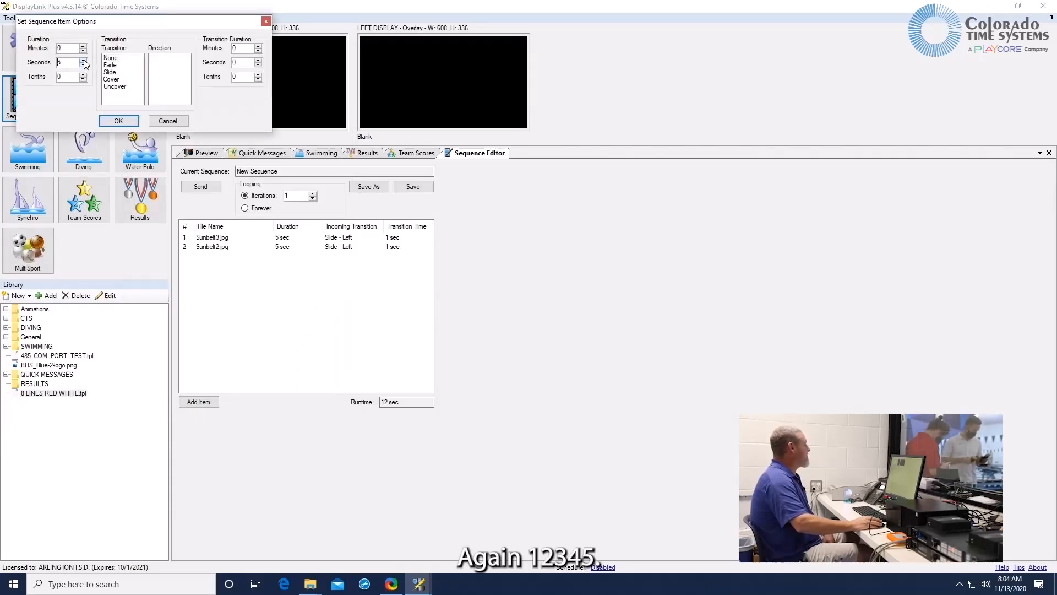
left_click(111, 72)
left_click(157, 58)
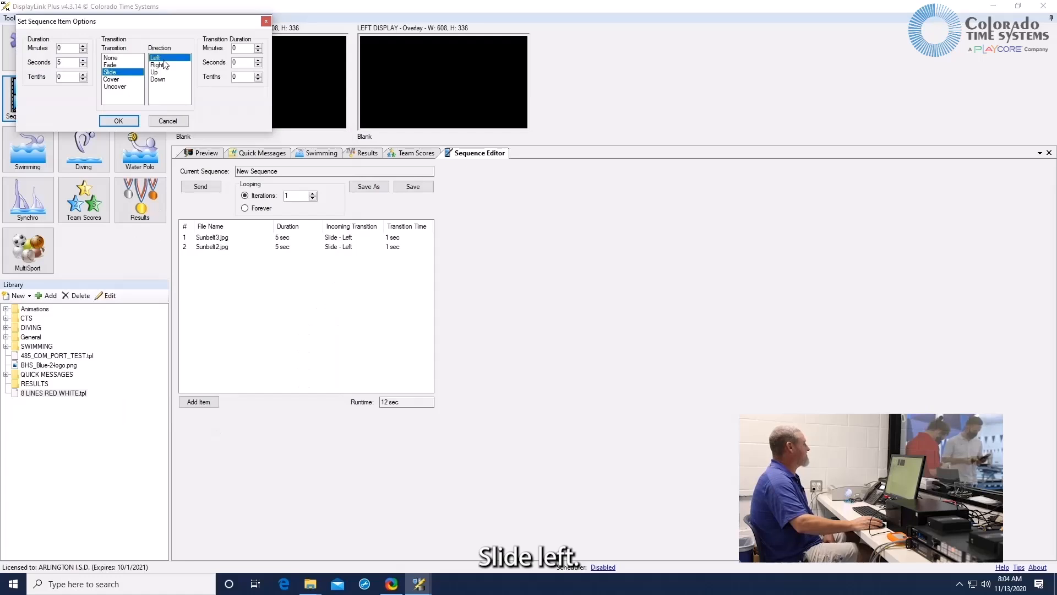
left_click(258, 60)
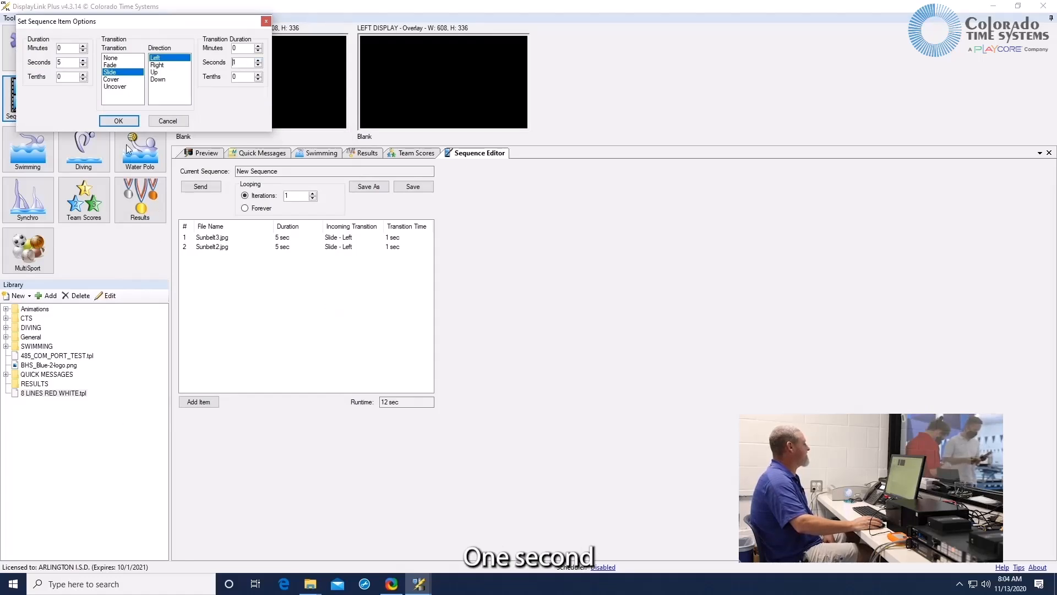
left_click(127, 124)
Add the NTFA.jpg pumpkin image, stretched to the display edges, with a 5-second duration and a 1-second Slide Left transition
right_click(227, 272)
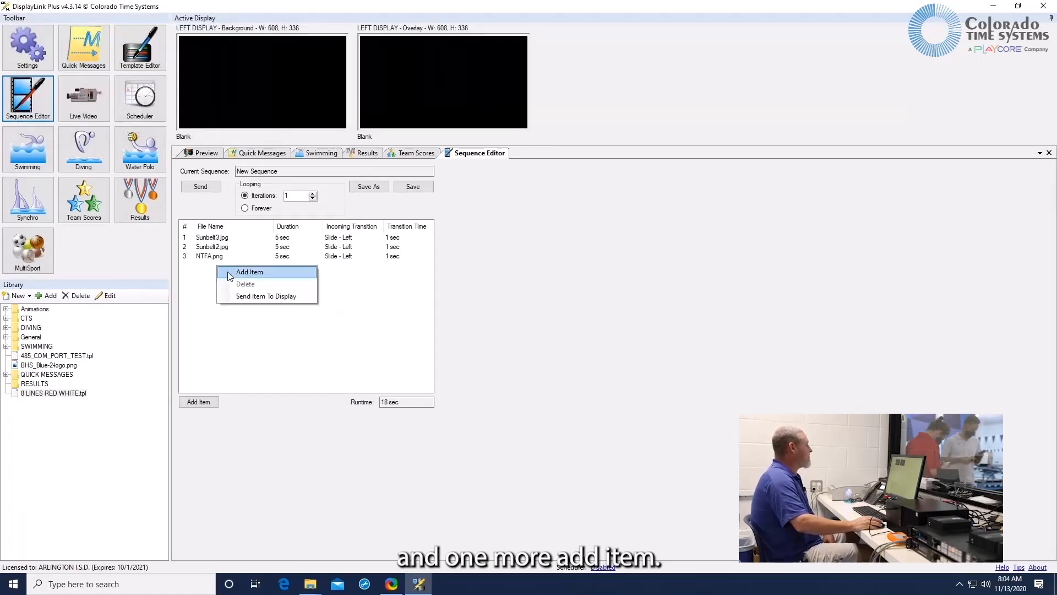
left_click(231, 277)
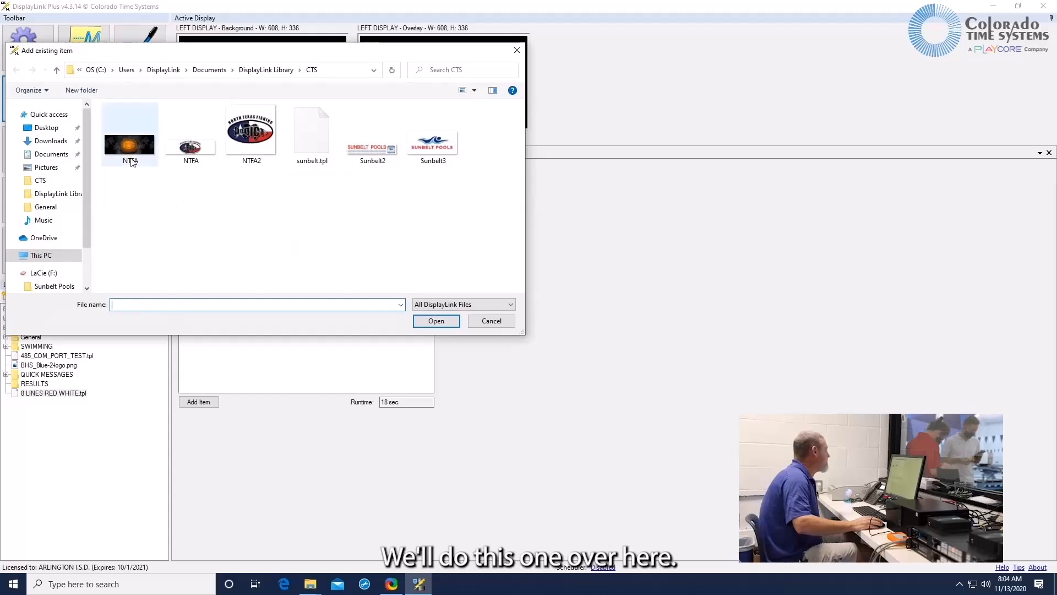
double_click(131, 150)
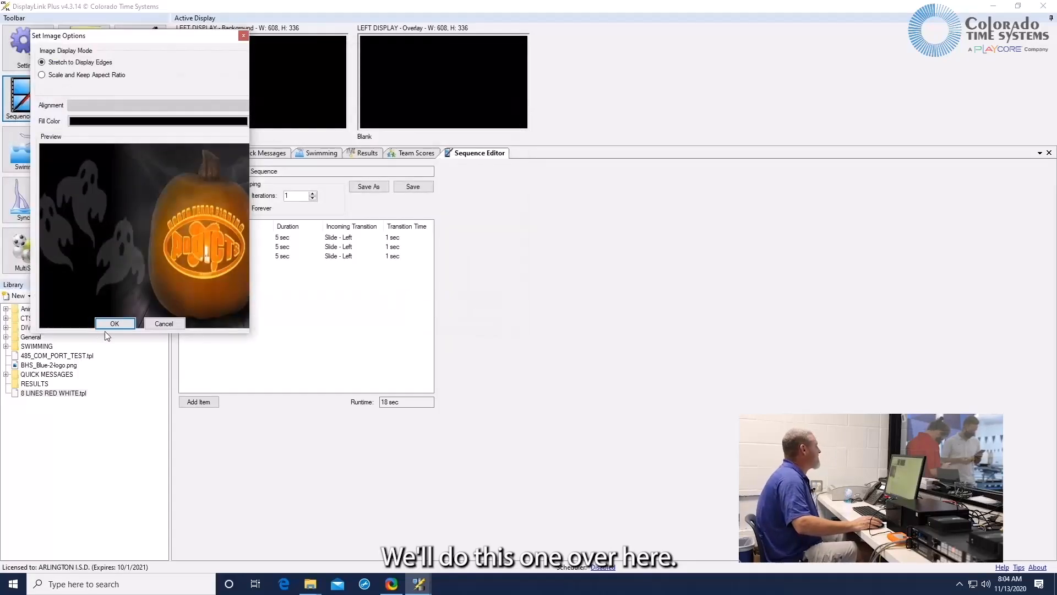
left_click(114, 324)
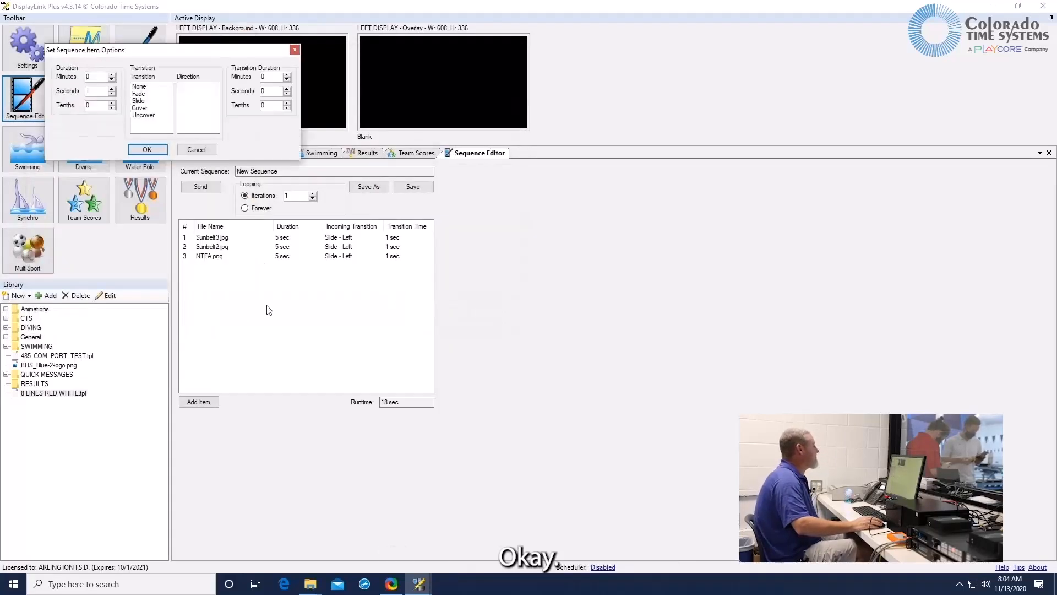
left_click(113, 91)
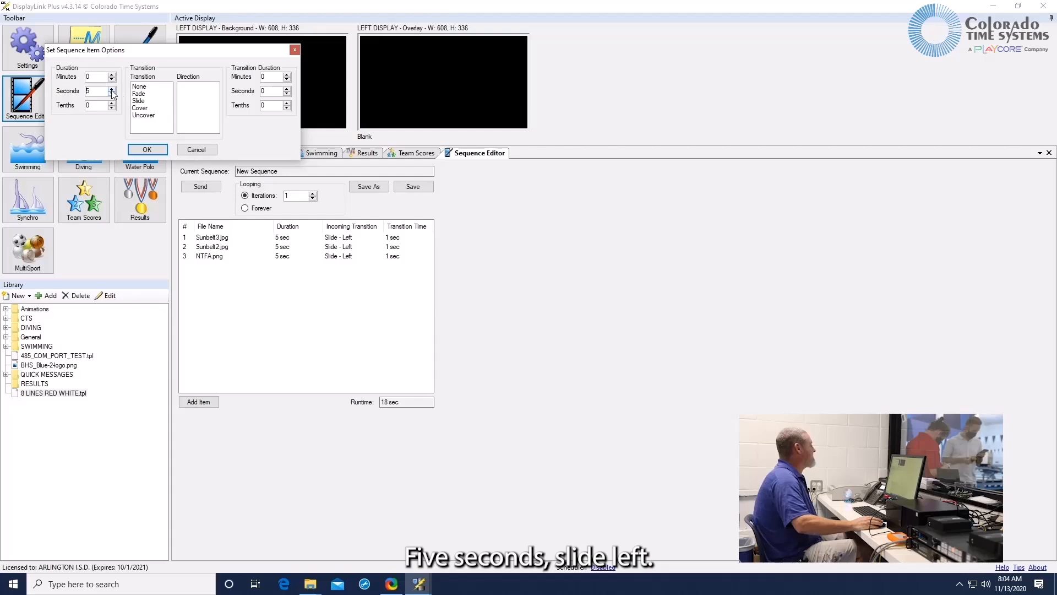
left_click(139, 102)
left_click(184, 87)
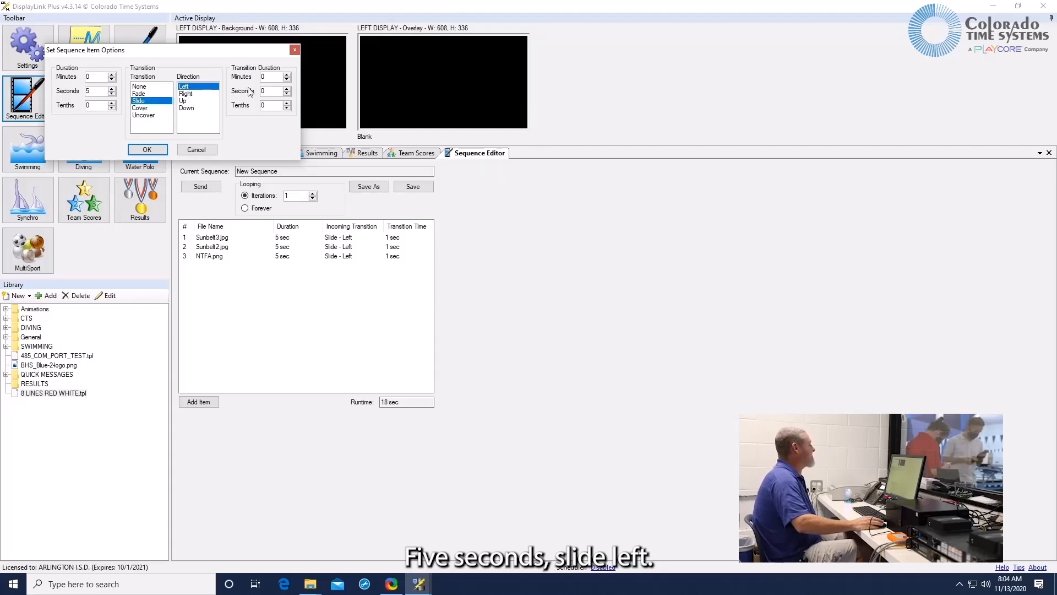
left_click(287, 90)
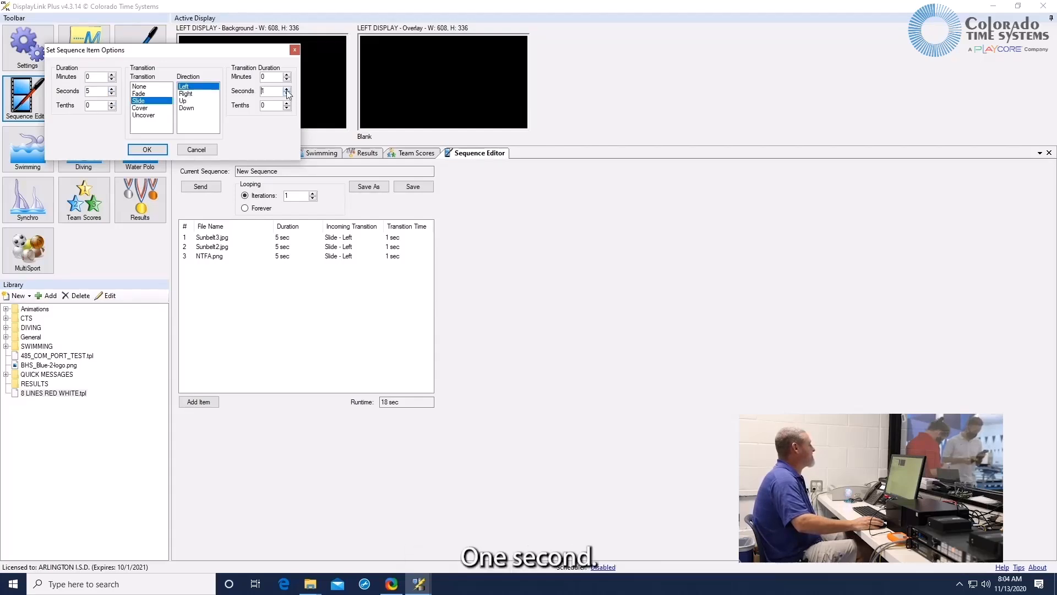
left_click(149, 150)
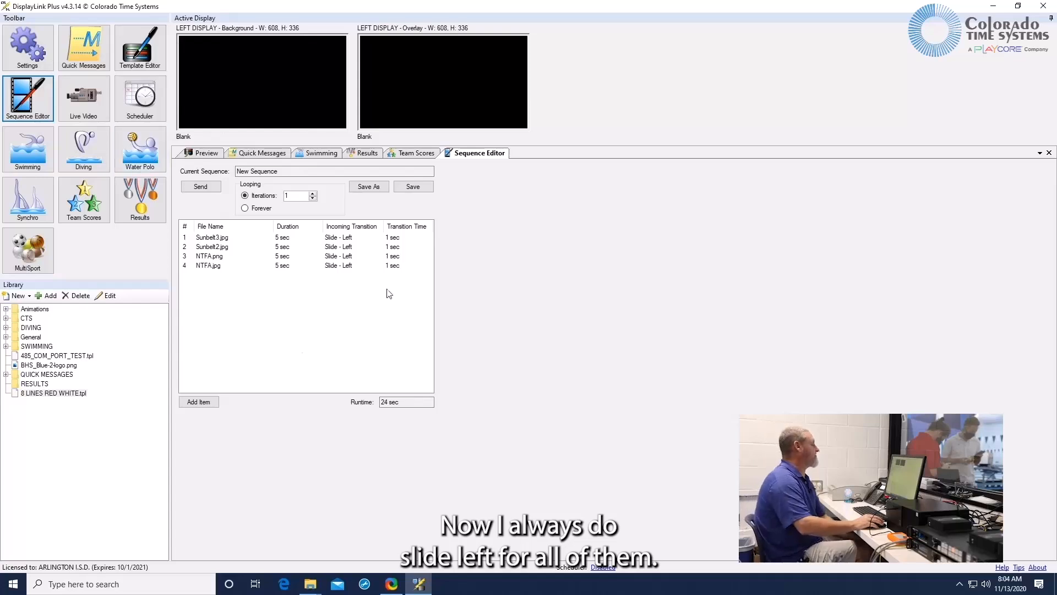
Change the incoming transition of Sunbelt2.jpg to Slide Right and that of NTFA.png to Slide Up
left_click(349, 249)
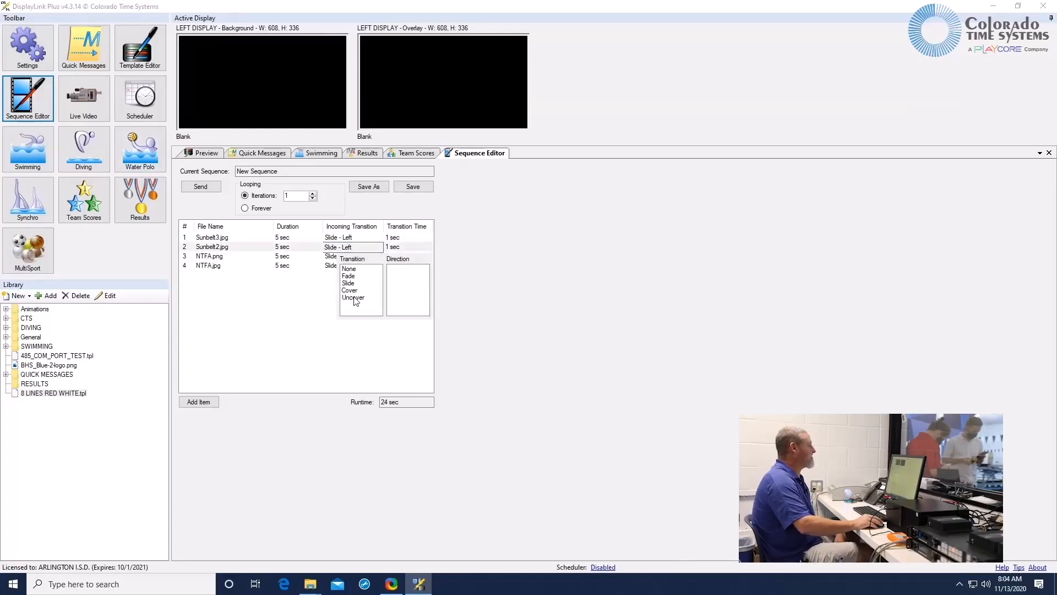
left_click(408, 277)
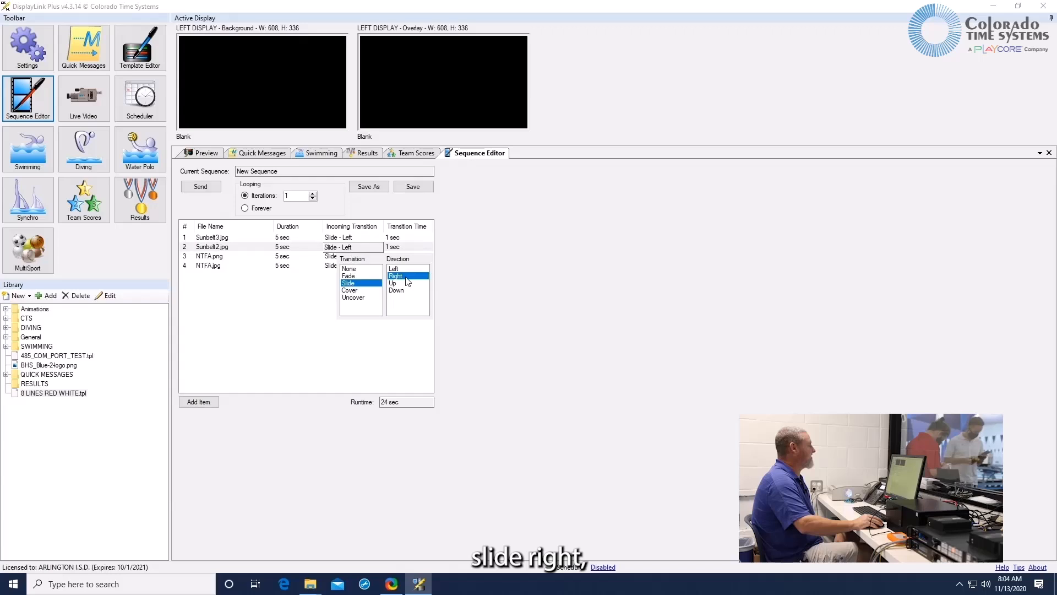
left_click(333, 256)
left_click(333, 257)
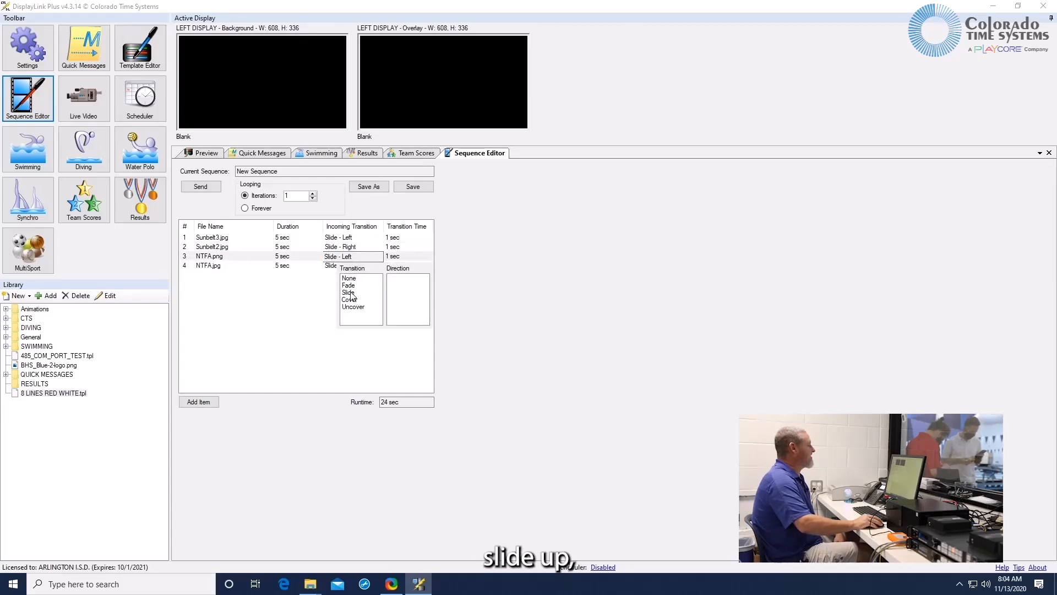
left_click(351, 293)
left_click(393, 293)
Change the incoming transition of NTFA.jpg, the fourth sequence item, to Uncover Down
left_click(333, 266)
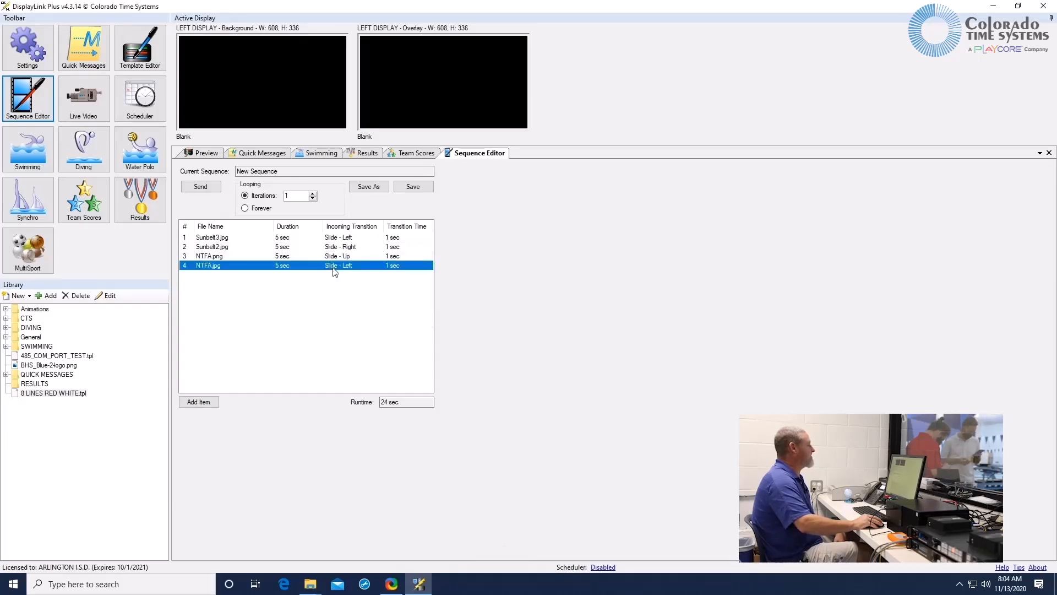
left_click(334, 266)
left_click(358, 316)
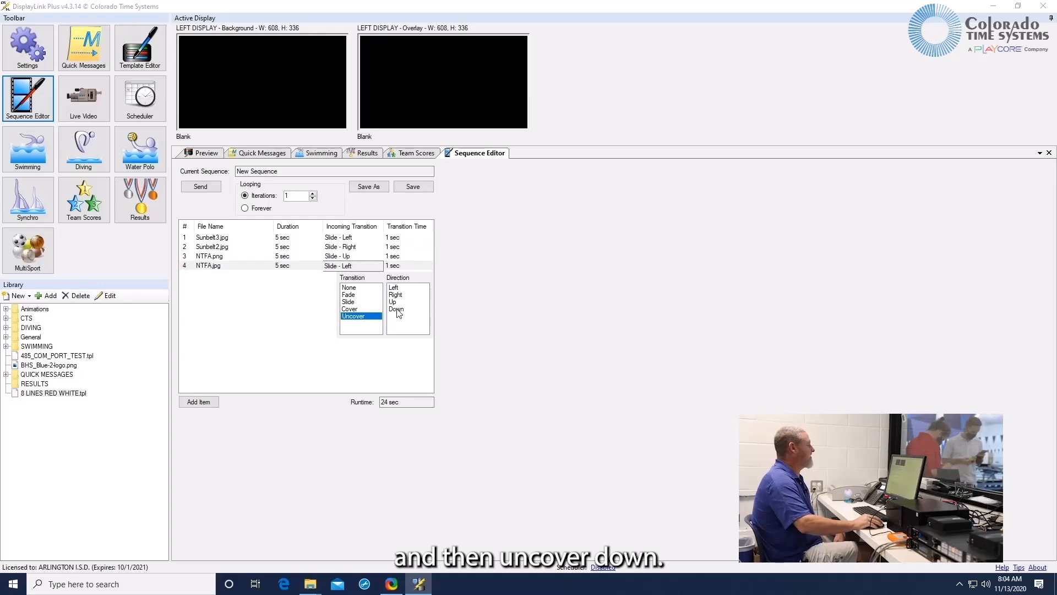
left_click(396, 309)
left_click(308, 329)
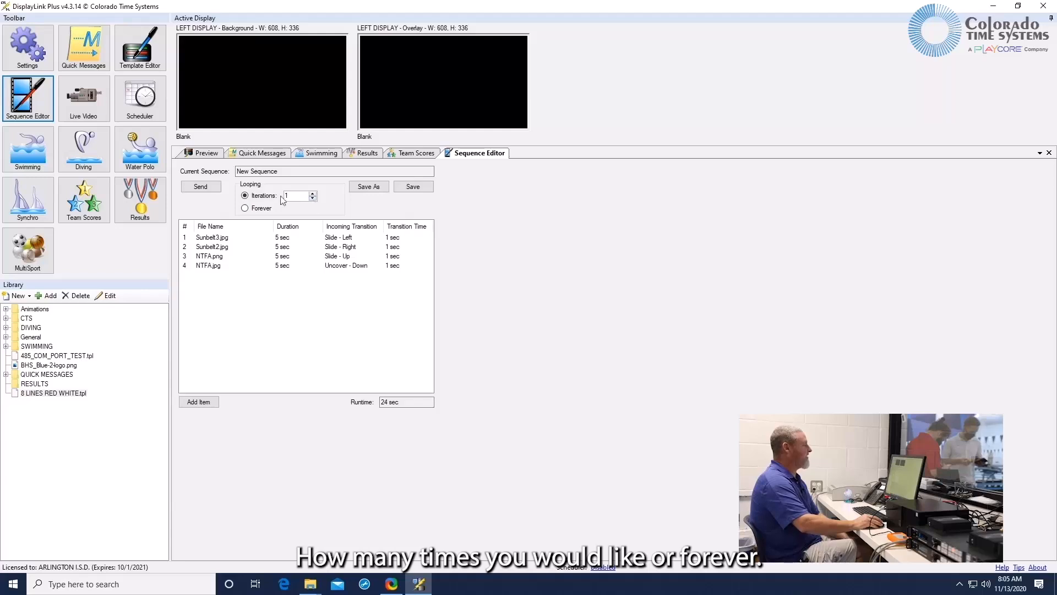
Set the sequence to loop forever and send it to the display
left_click(245, 209)
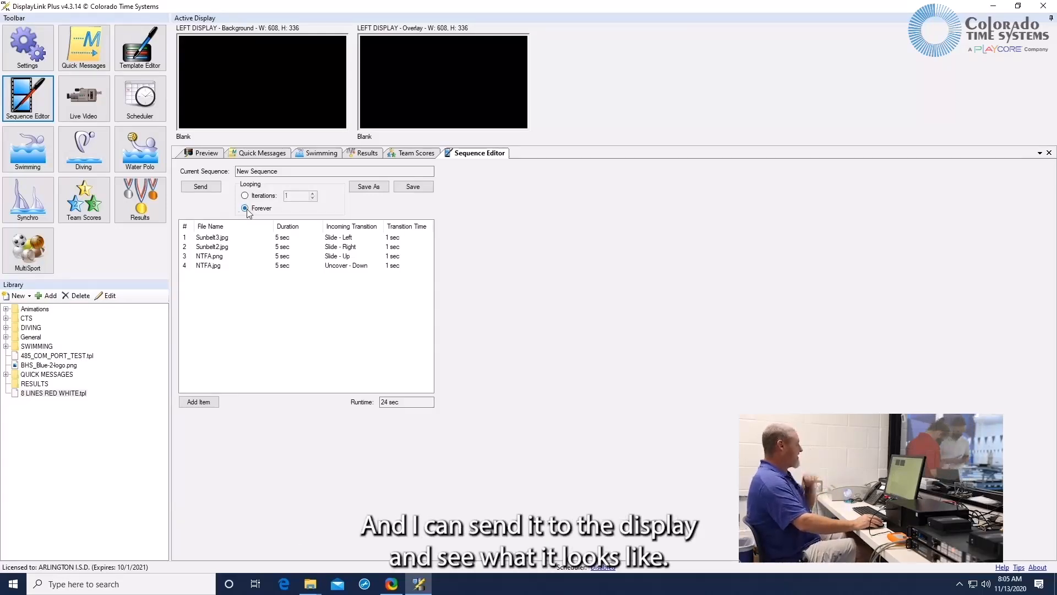
left_click(201, 187)
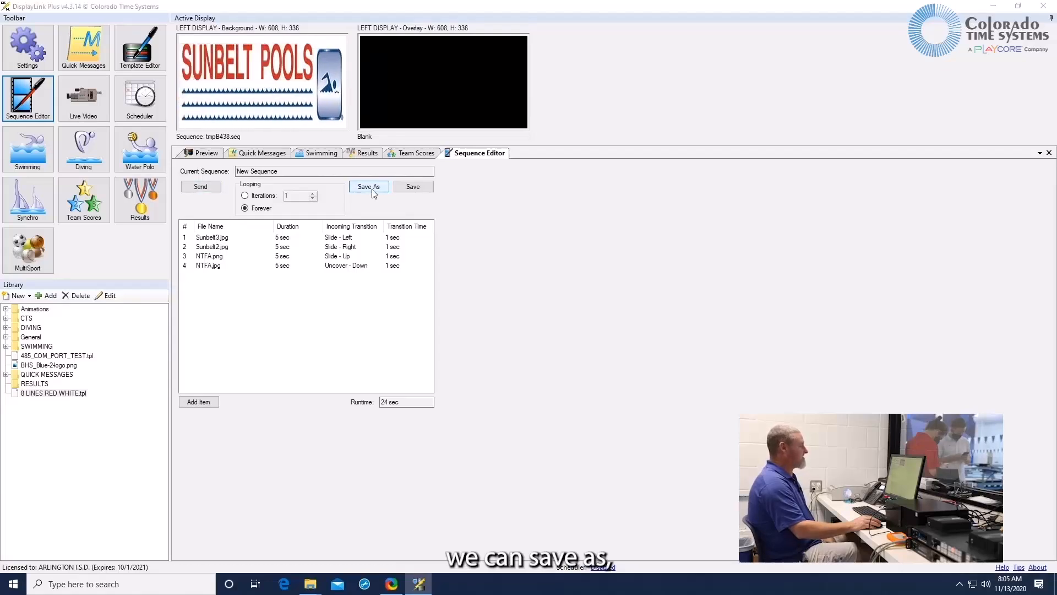
Save the sequence as SEQ TEST in the General folder of the DisplayLink Library
left_click(368, 187)
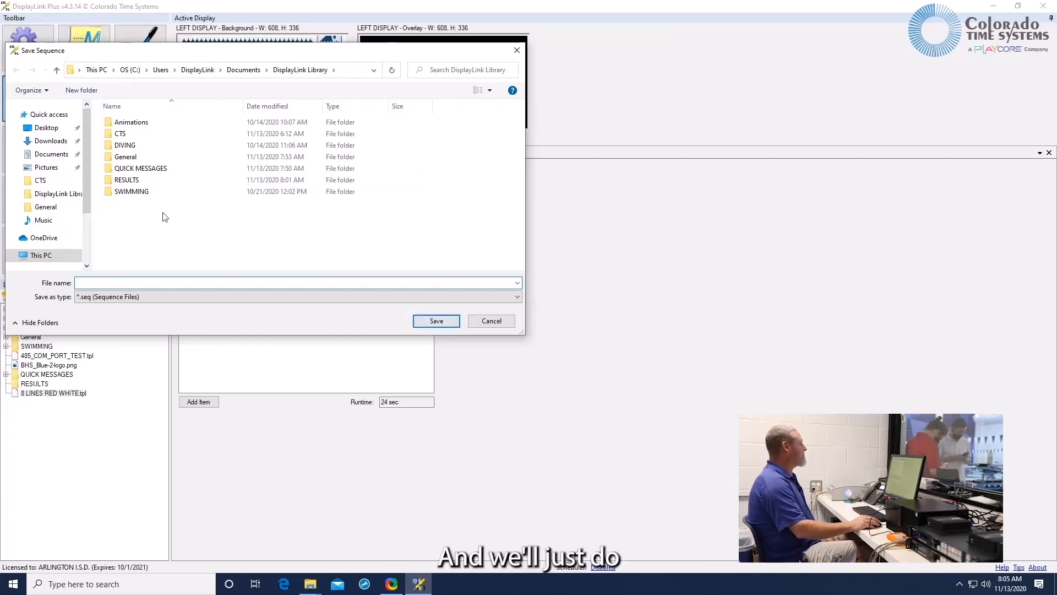
double_click(133, 158)
left_click(106, 283)
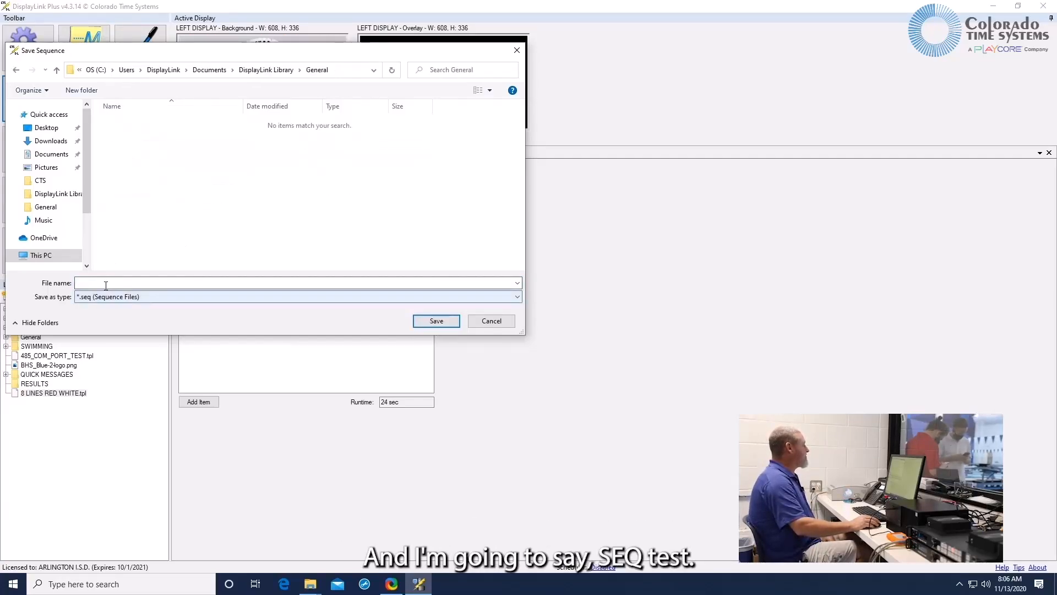
type("SE")
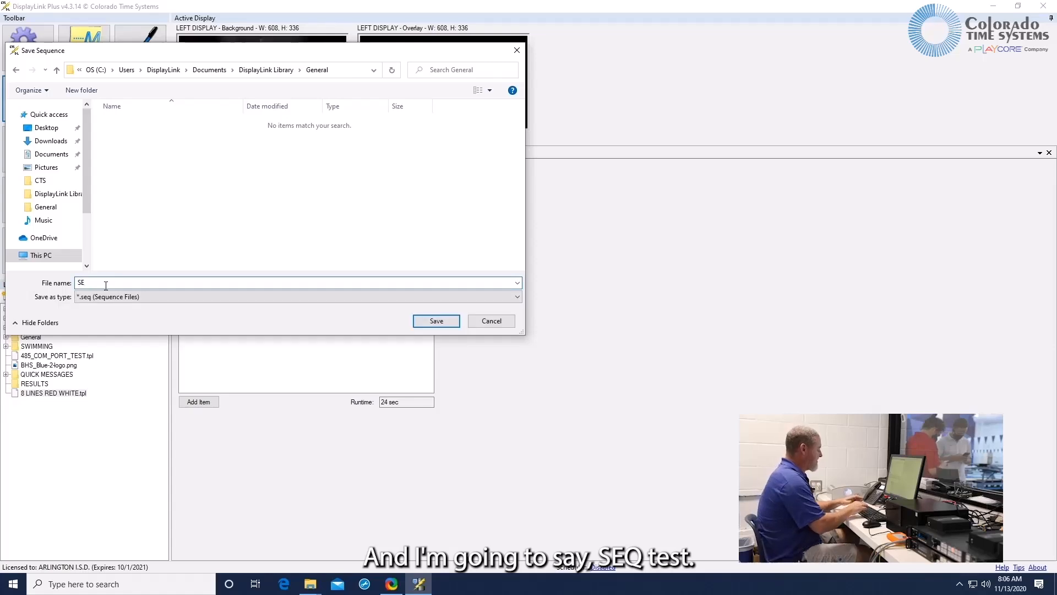
type("Q TEST")
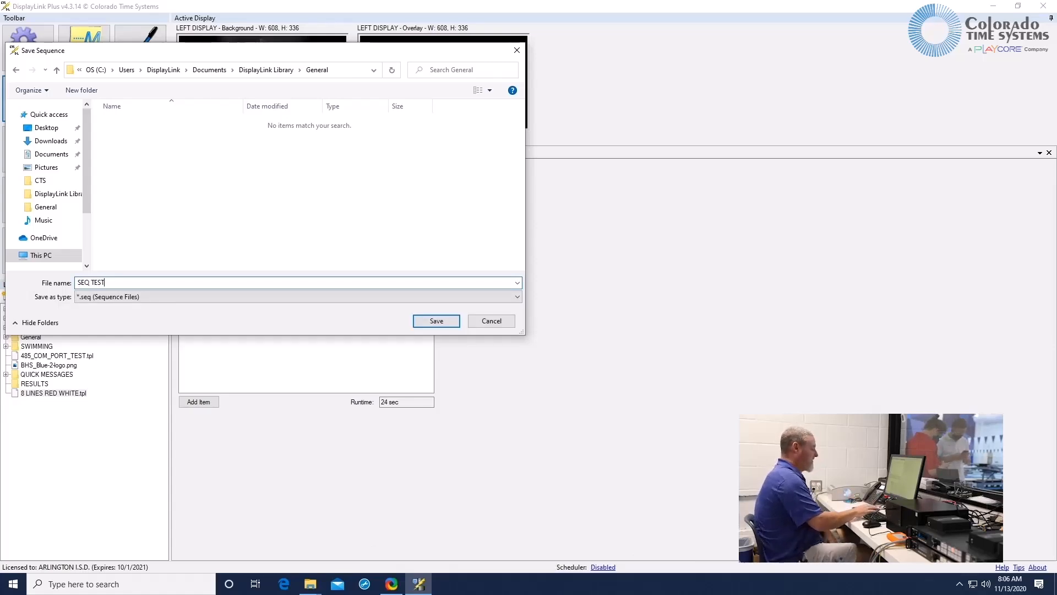
key("Return")
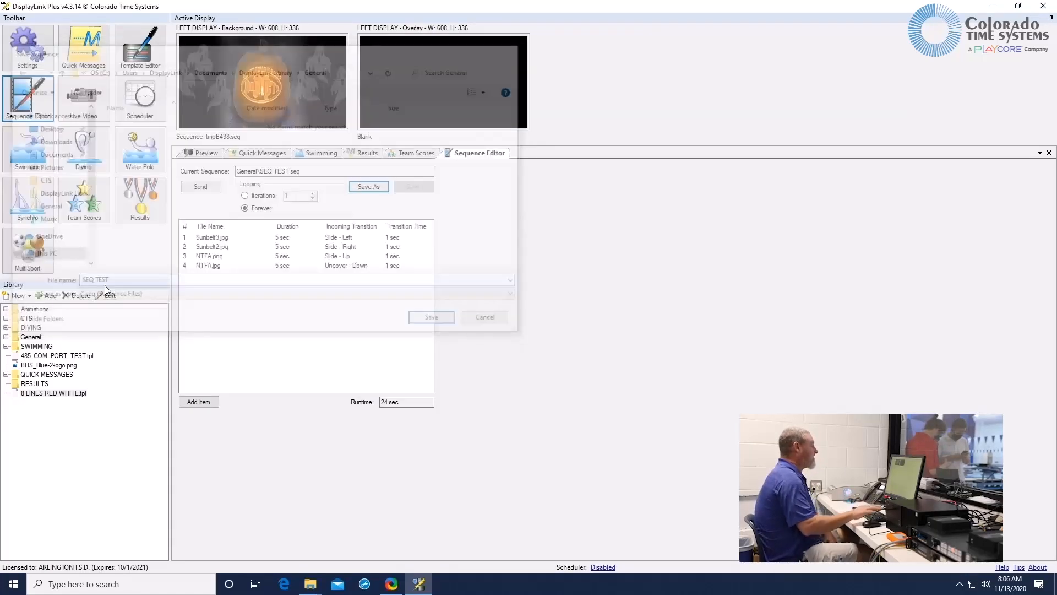
Clear the active display and overlay to stop the running sequence
right_click(288, 73)
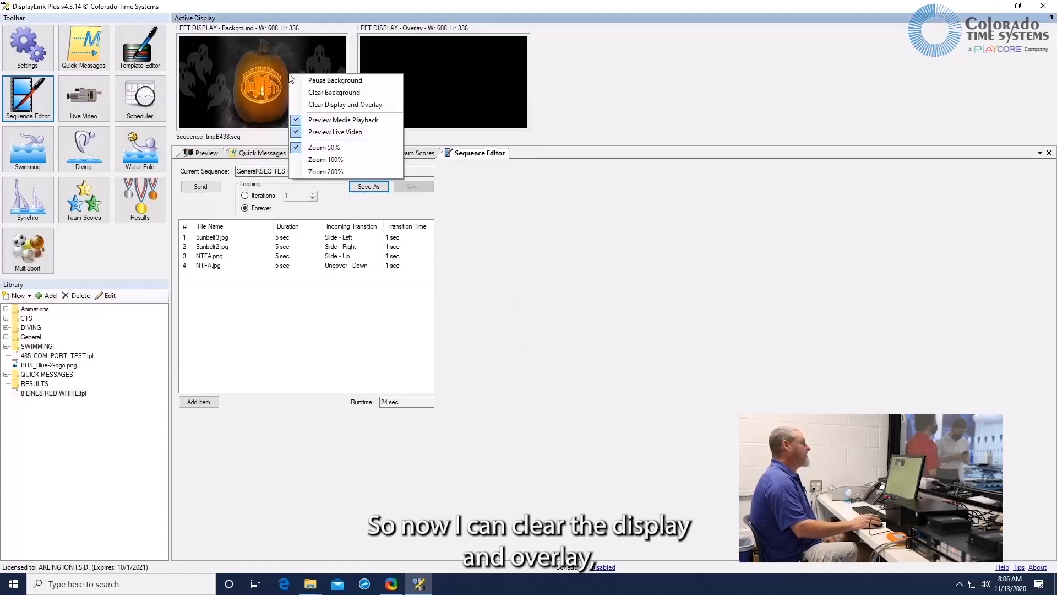
left_click(309, 103)
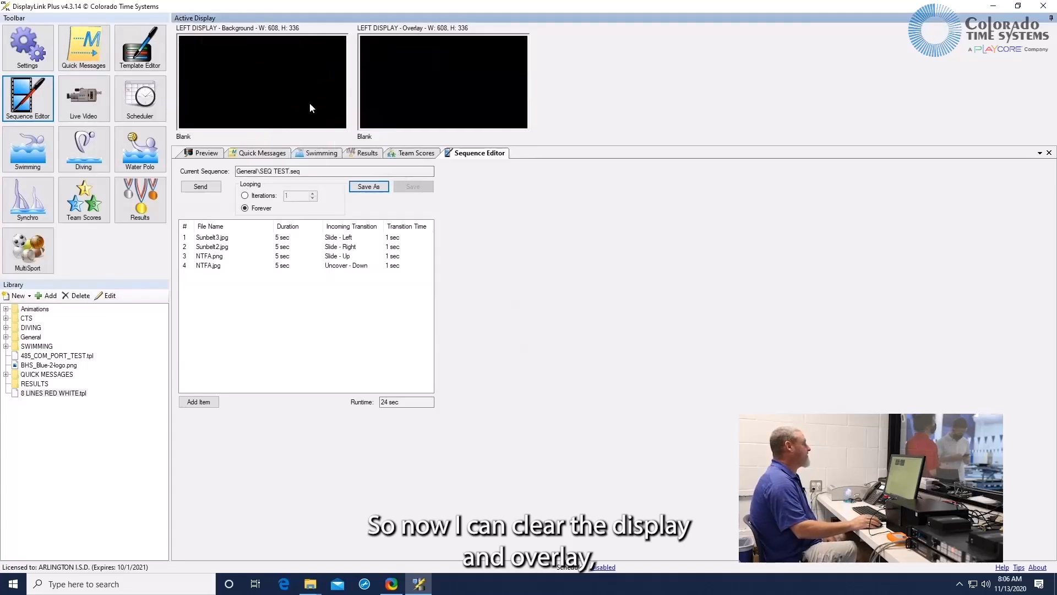
Play SEQ TEST.seq from the General folder of the Library on the display, and clear the display and overlay
left_click(6, 337)
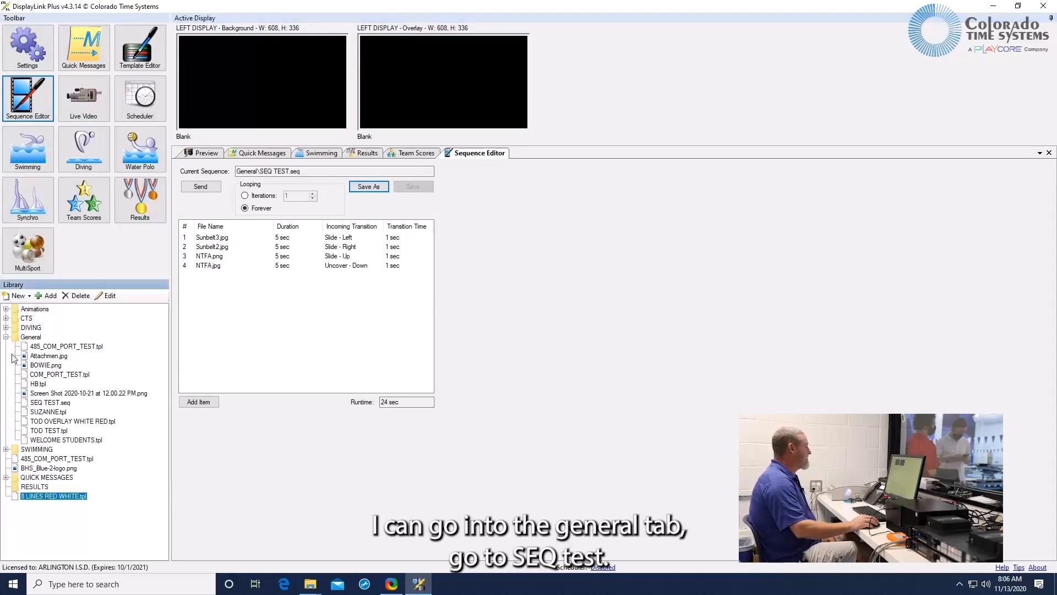
double_click(58, 403)
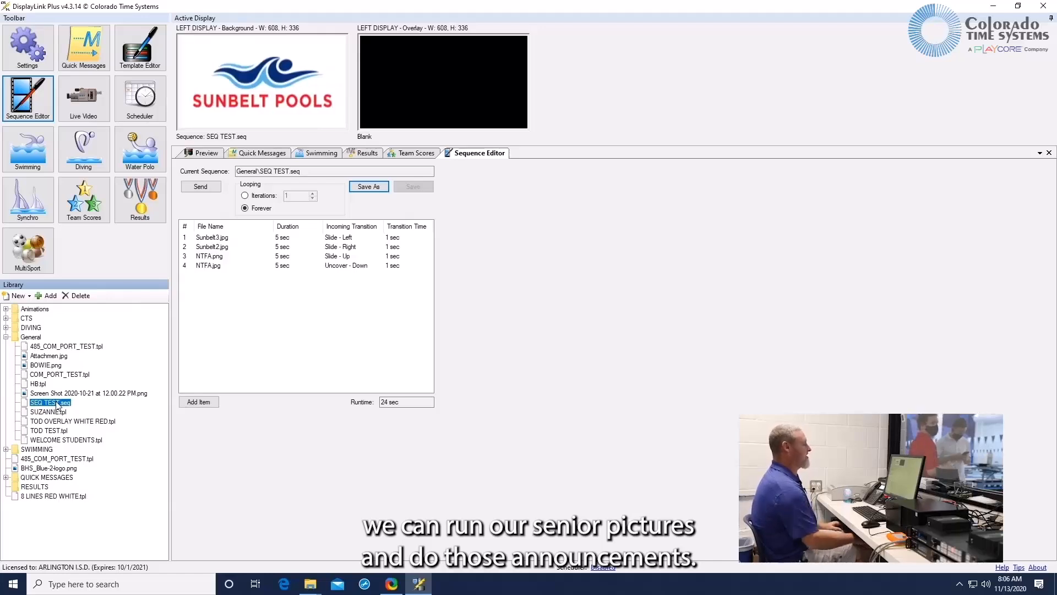
right_click(297, 79)
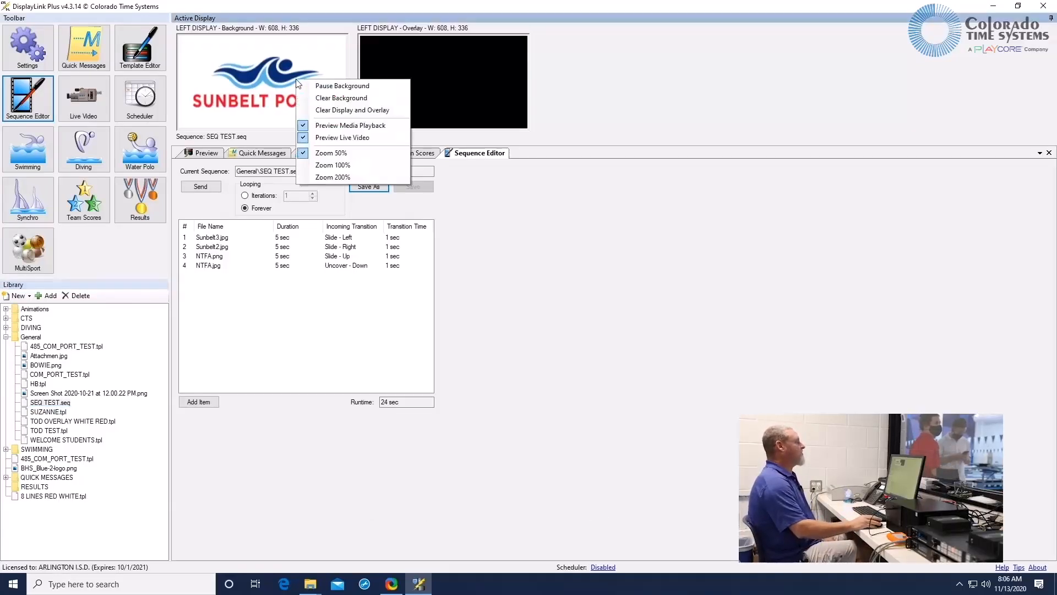
left_click(353, 111)
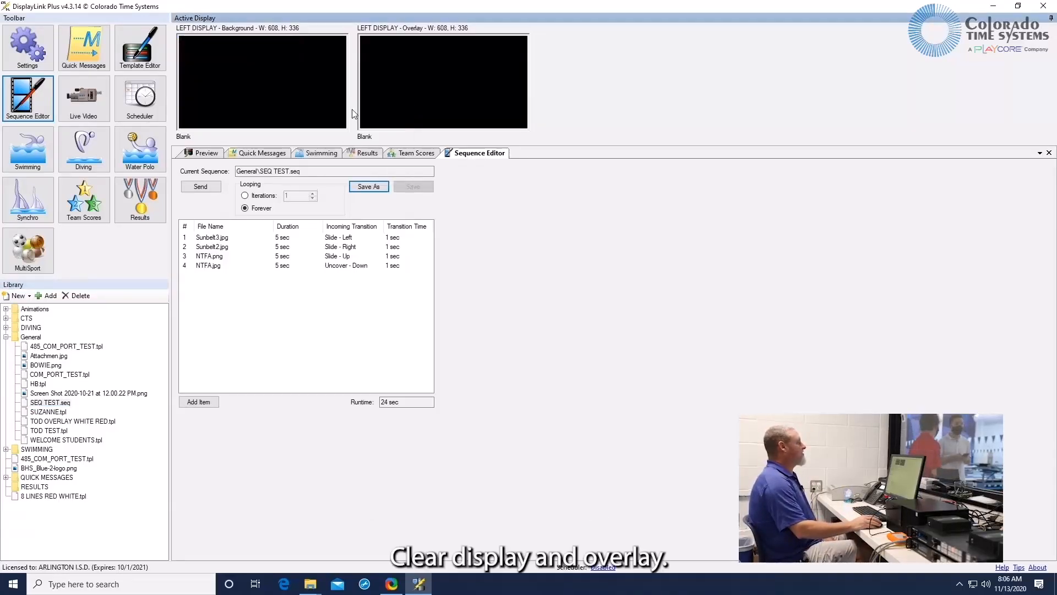
Switch Live Video to input 1, start it on the left display, and stop it
left_click(83, 97)
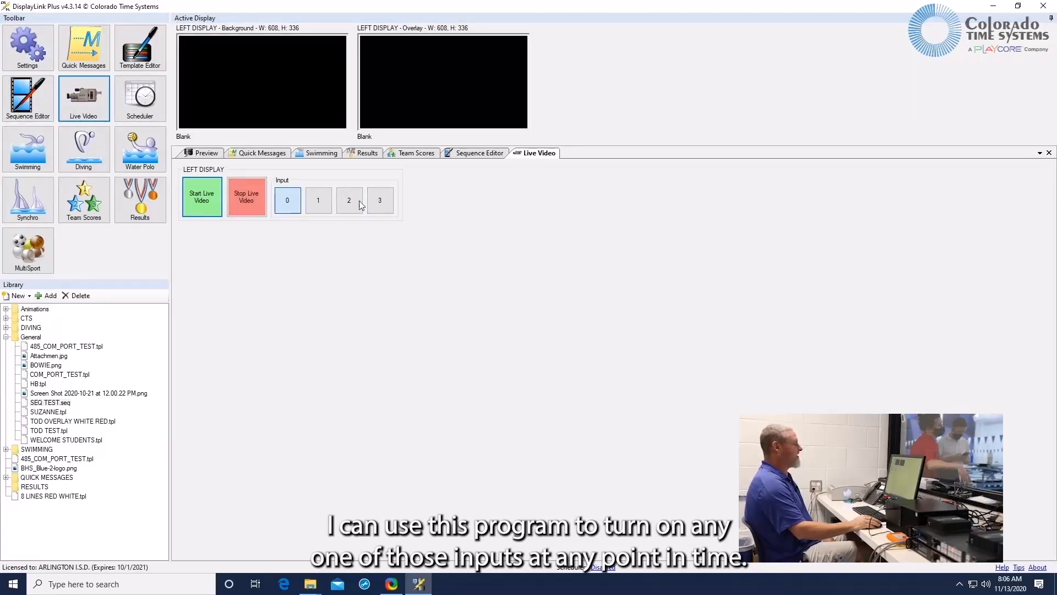
left_click(319, 205)
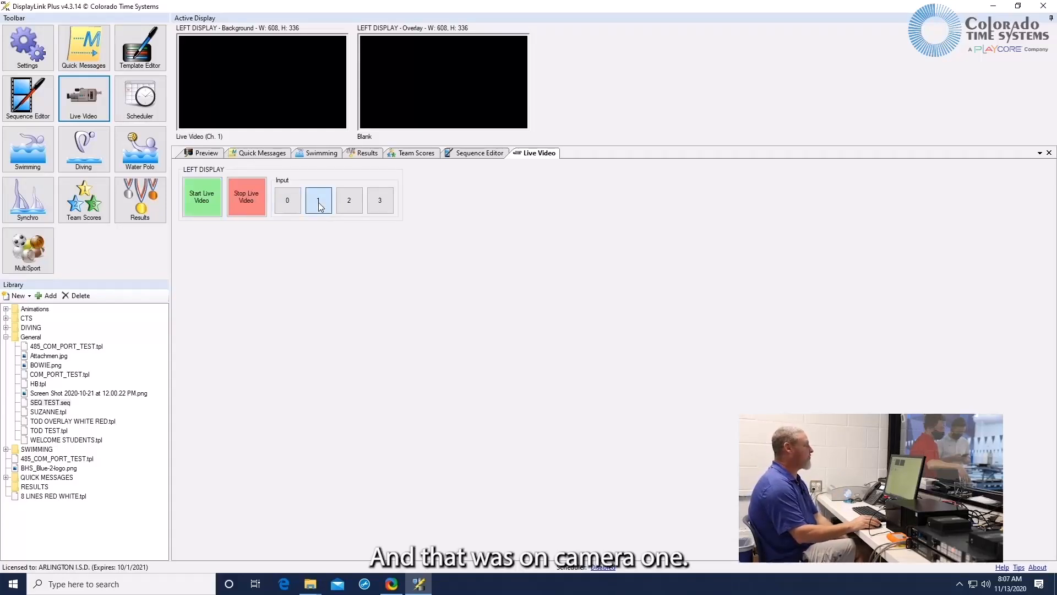
left_click(204, 206)
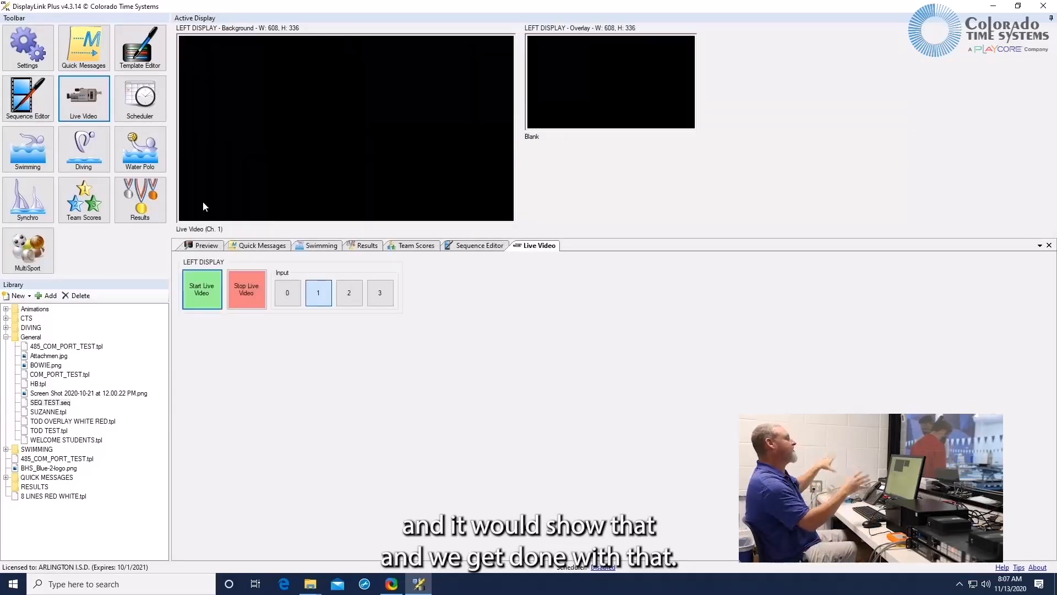
left_click(258, 297)
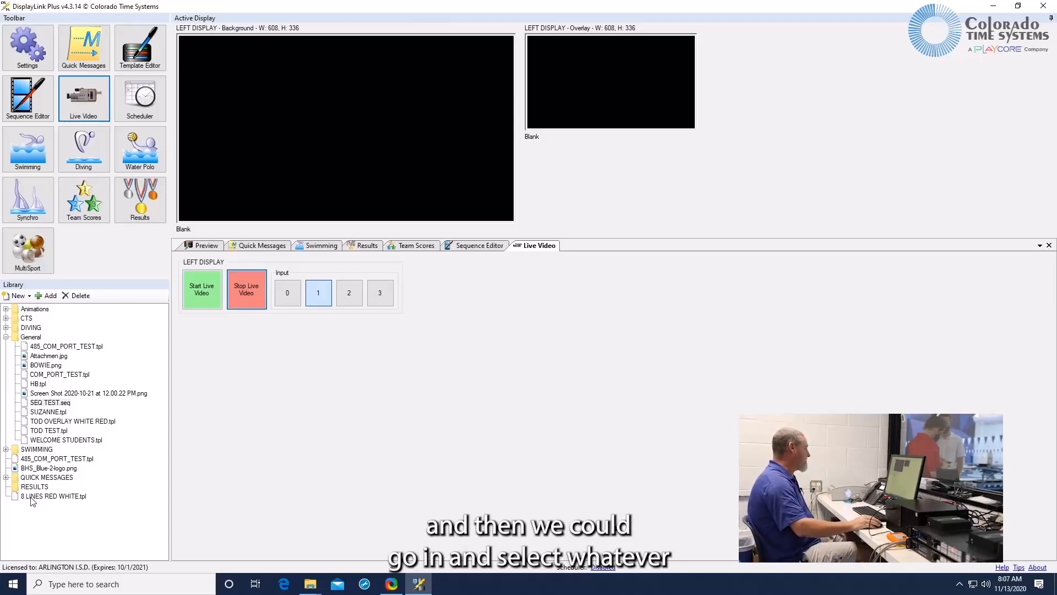
Send 10 LANE WHITE POOL 2.tpl and 10 LANE WHITE OVERLAY.tpl from the SWIMMING folder to the display, and clear it
left_click(6, 450)
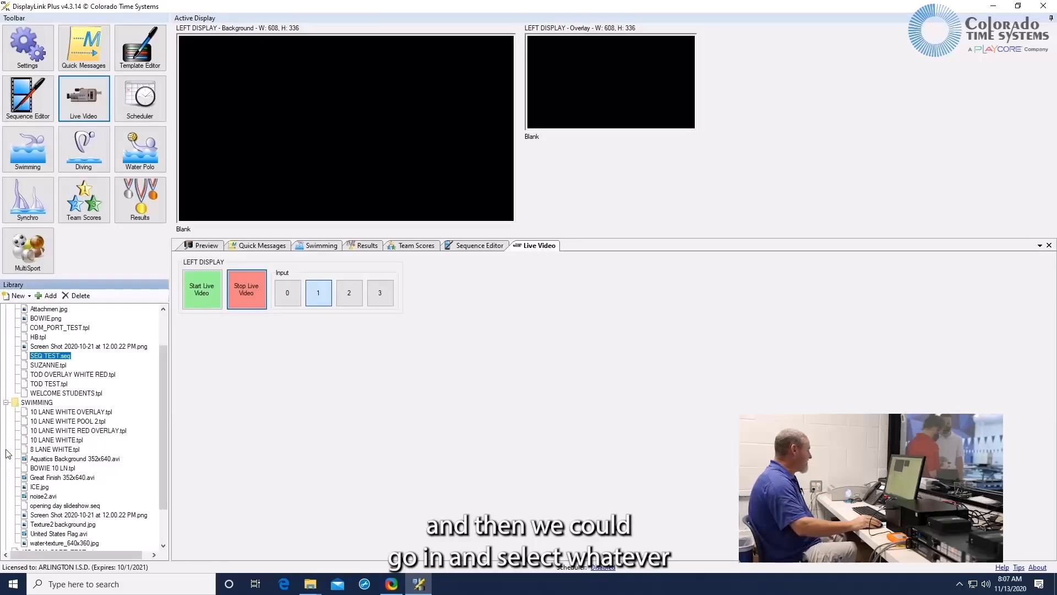
double_click(63, 422)
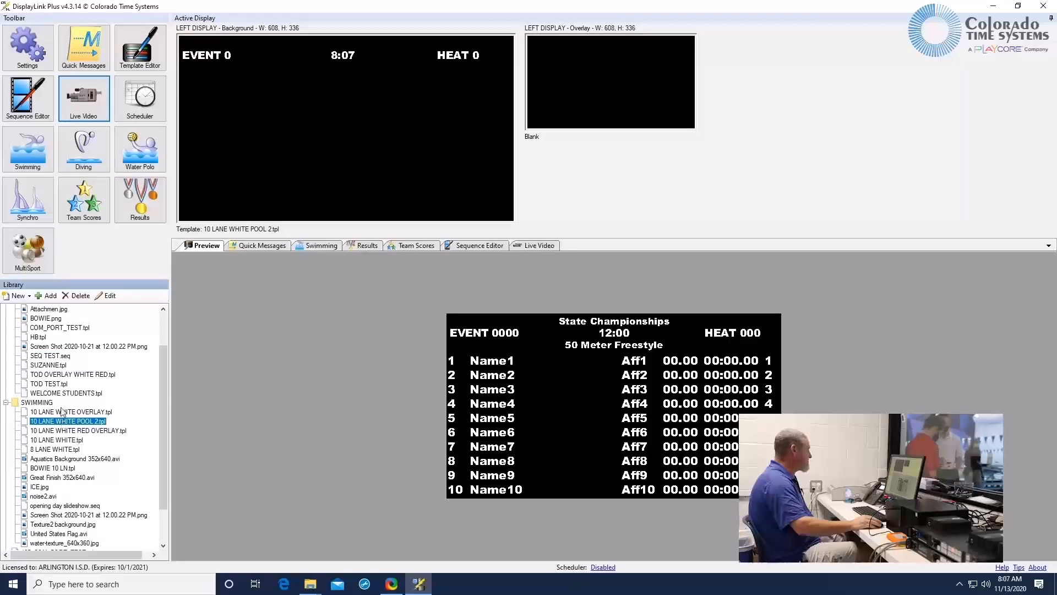
double_click(62, 409)
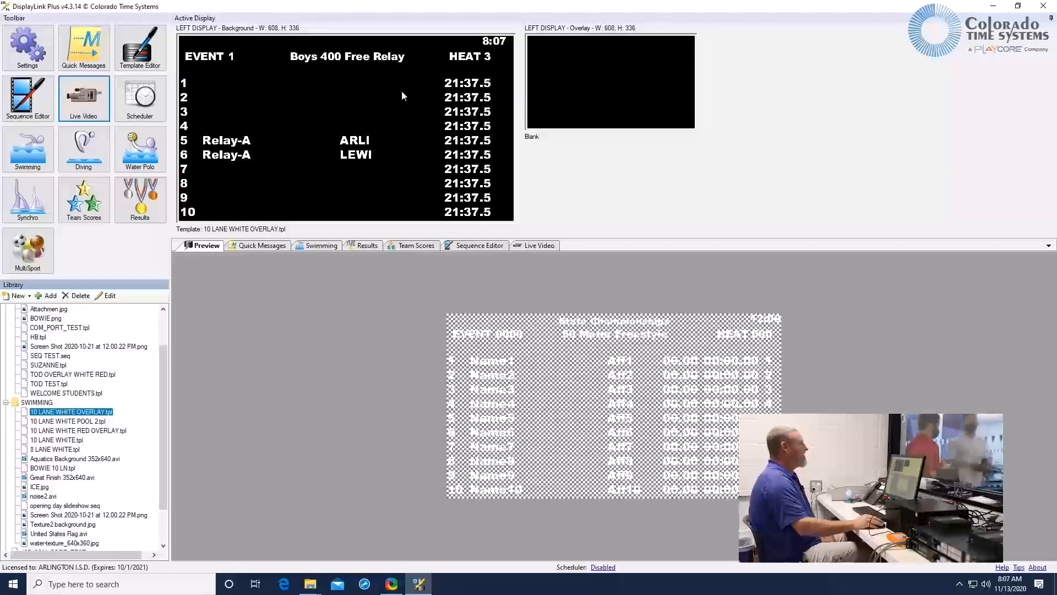
right_click(384, 98)
left_click(419, 128)
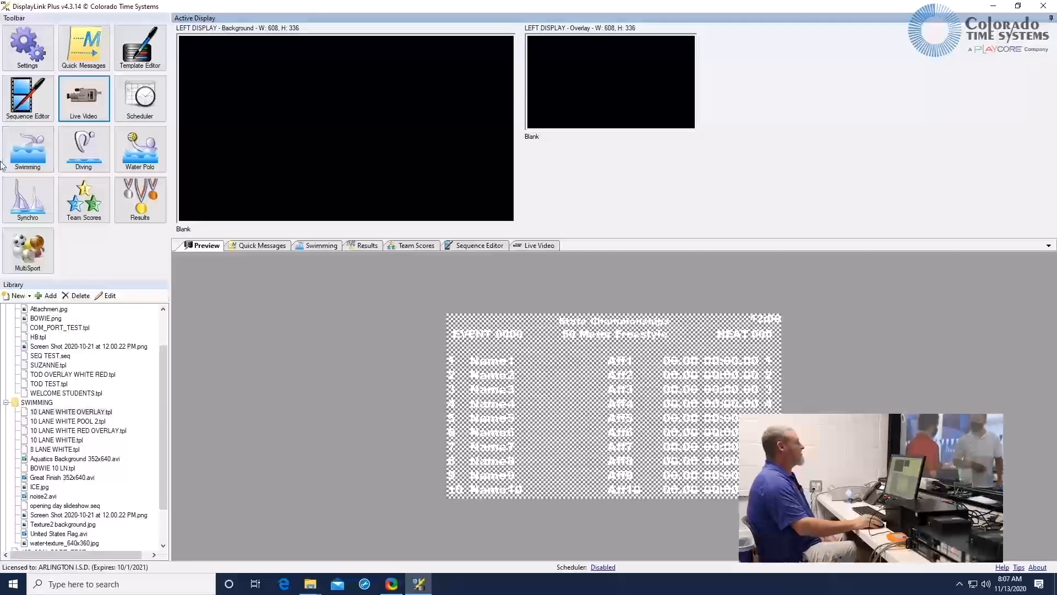
Draft a scheduled 30-minute event for November 13, 2020 at 9:00 AM that displays Sunbelt3.jpg from the CTS folder
left_click(145, 108)
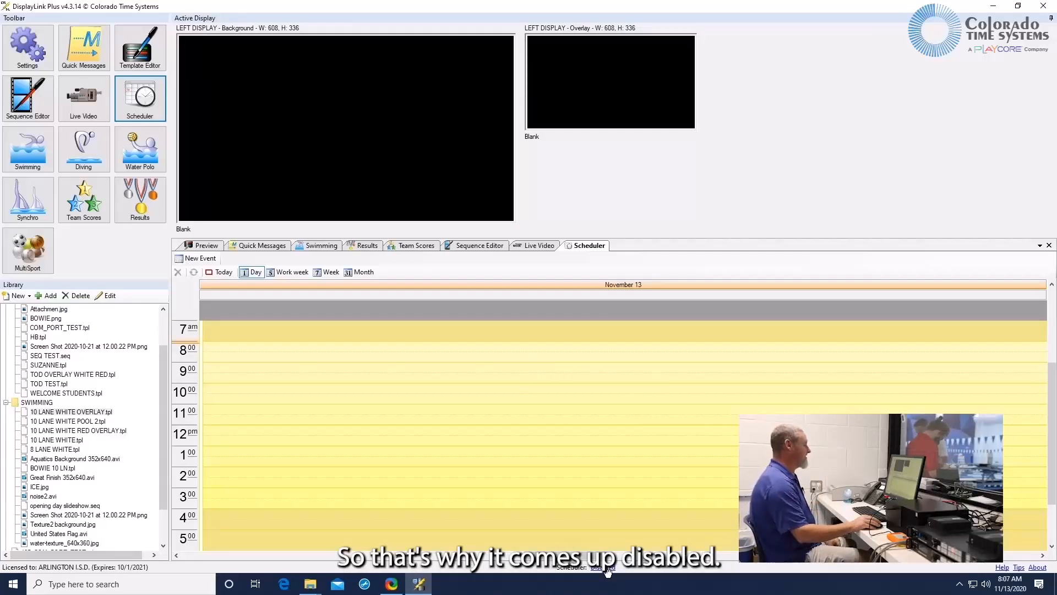
left_click(201, 259)
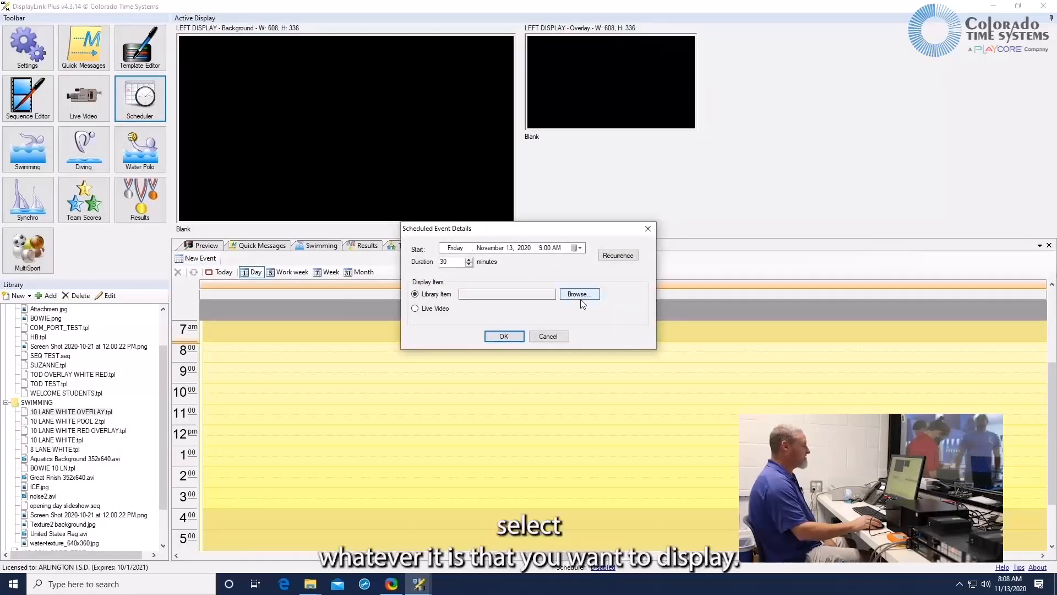
left_click(581, 295)
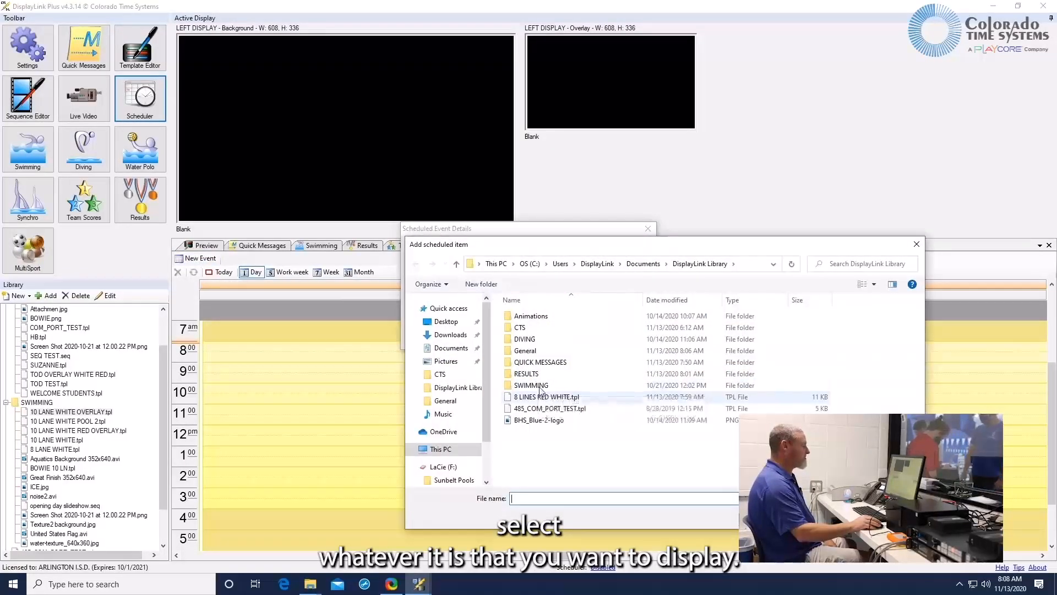
left_click(521, 328)
double_click(521, 329)
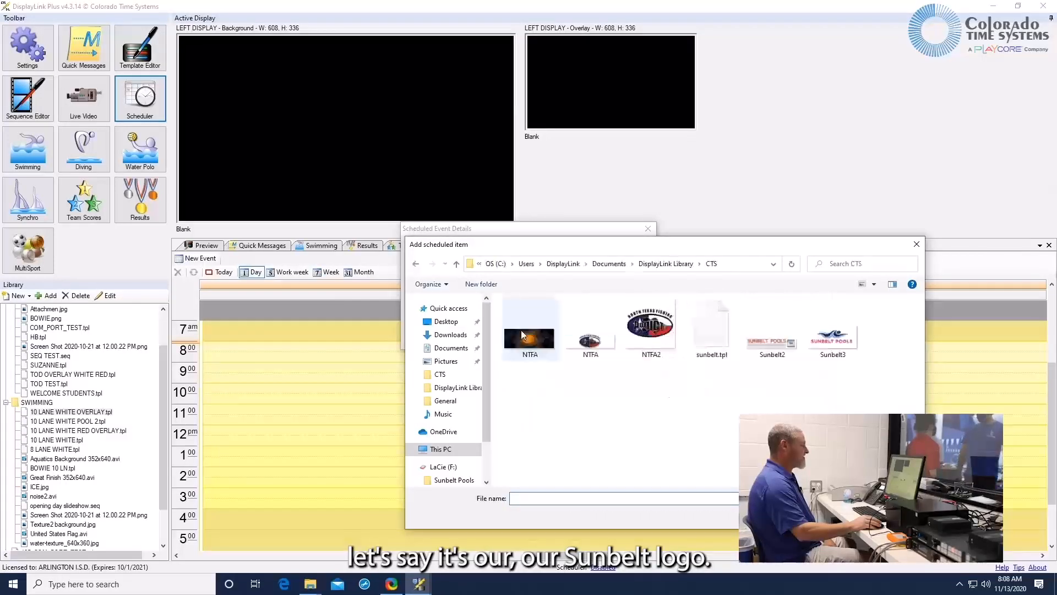
double_click(836, 337)
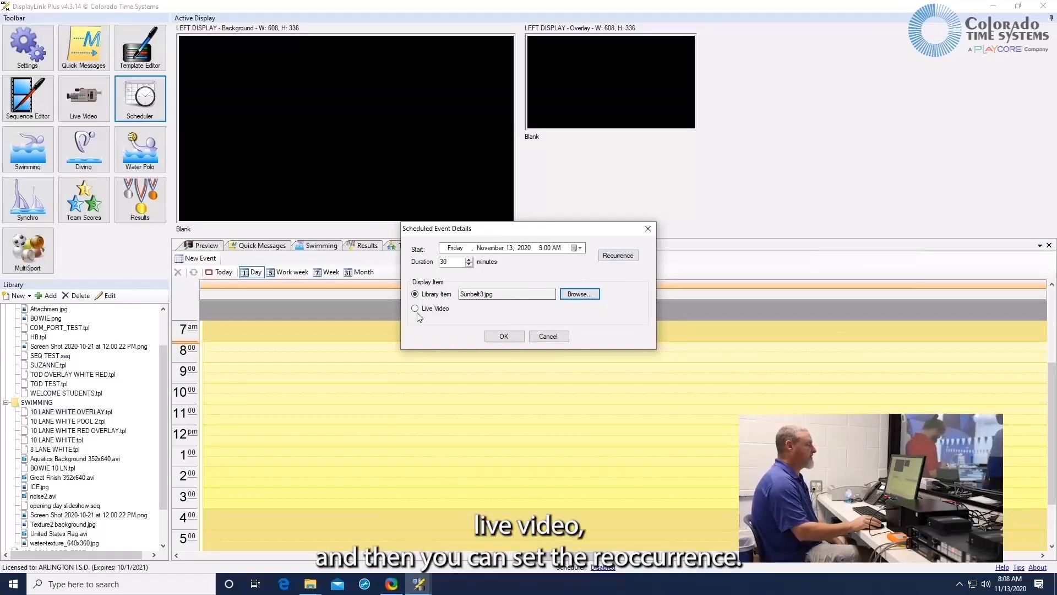
Review the recurrence options of the scheduled event and discard the event
left_click(626, 258)
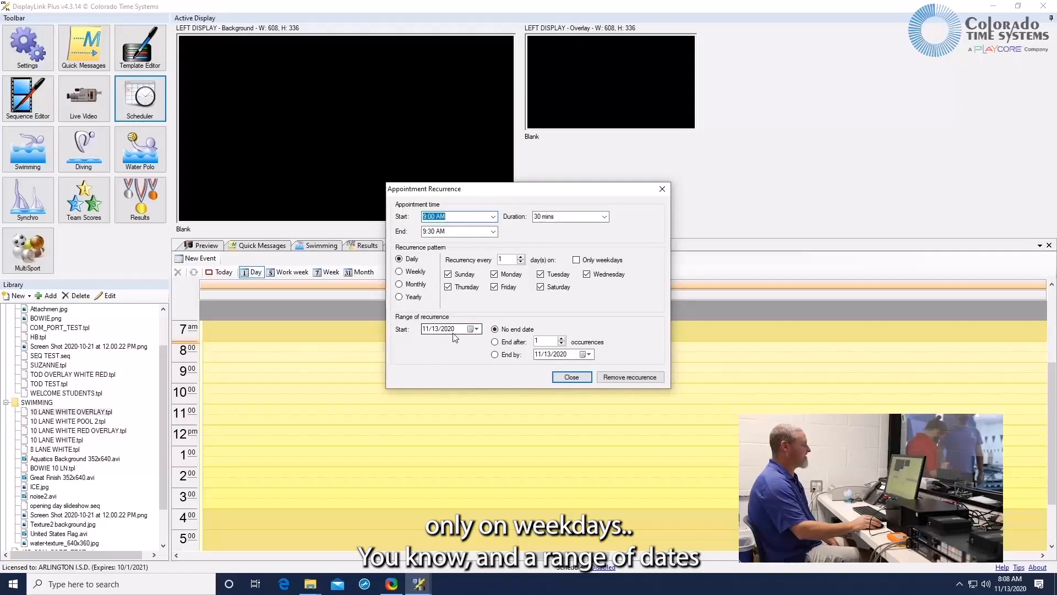
left_click(582, 378)
left_click(561, 337)
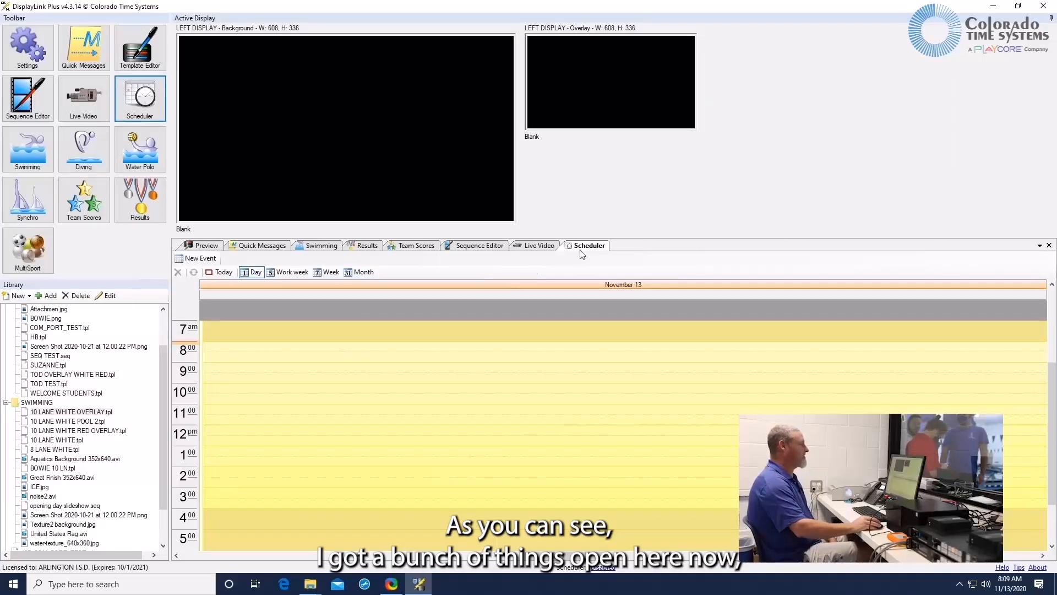
Close the Scheduler, Live Video and Sequence Editor views
left_click(1049, 245)
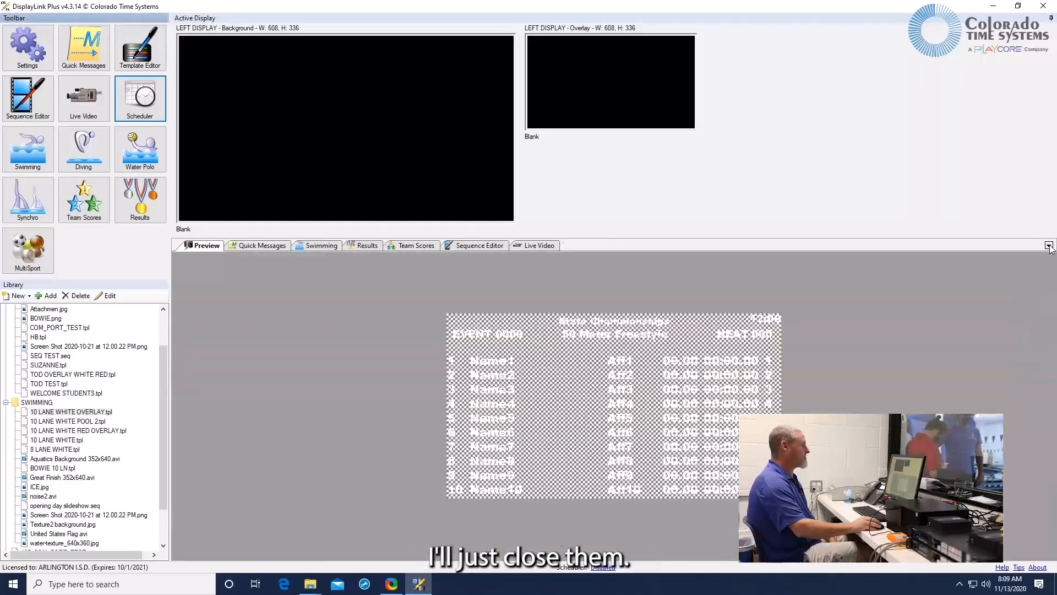
left_click(539, 246)
left_click(1049, 245)
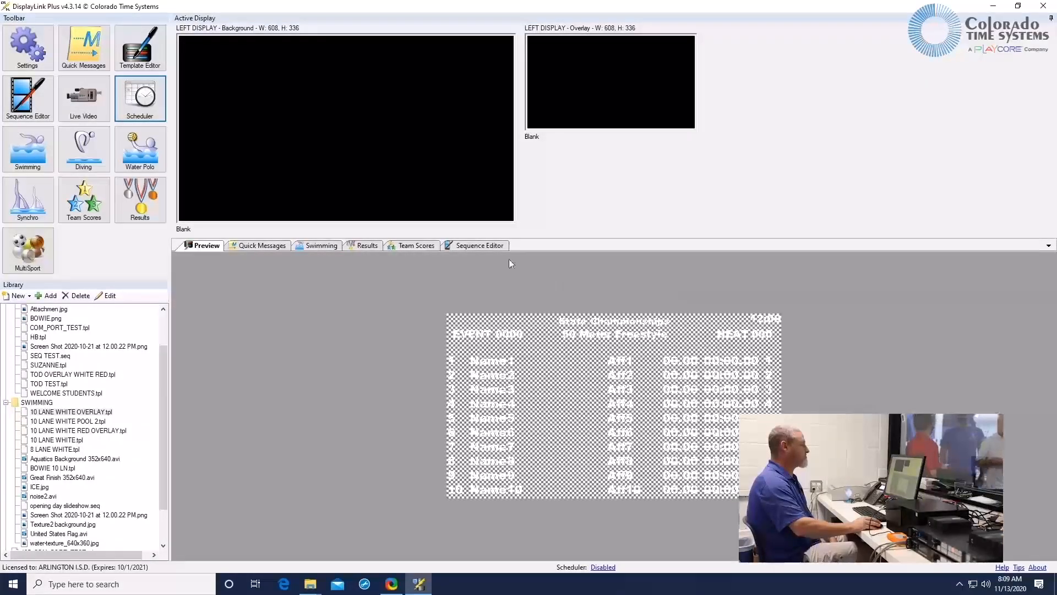
left_click(504, 245)
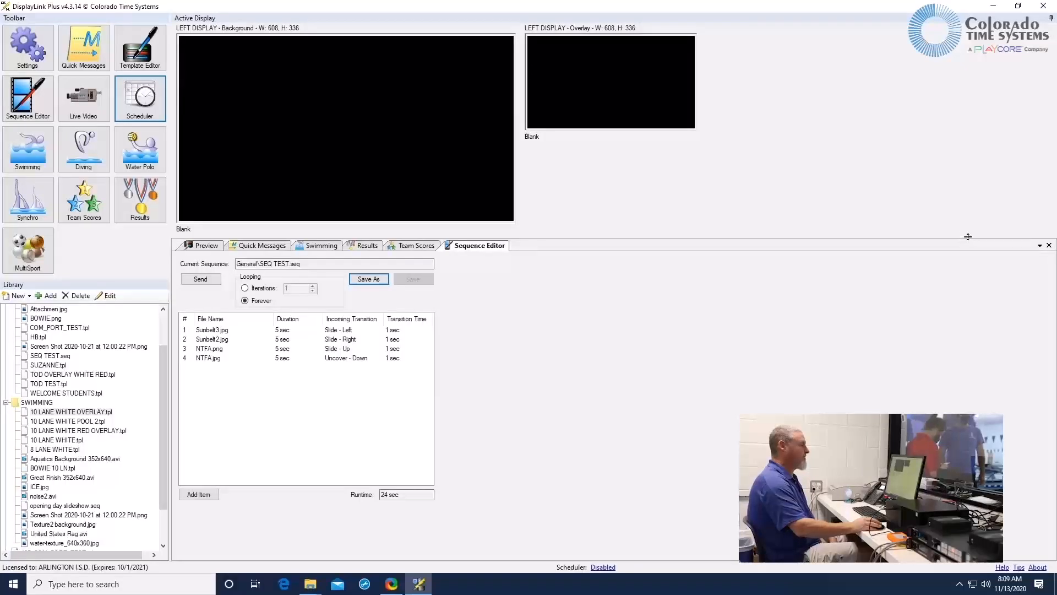
left_click(1049, 246)
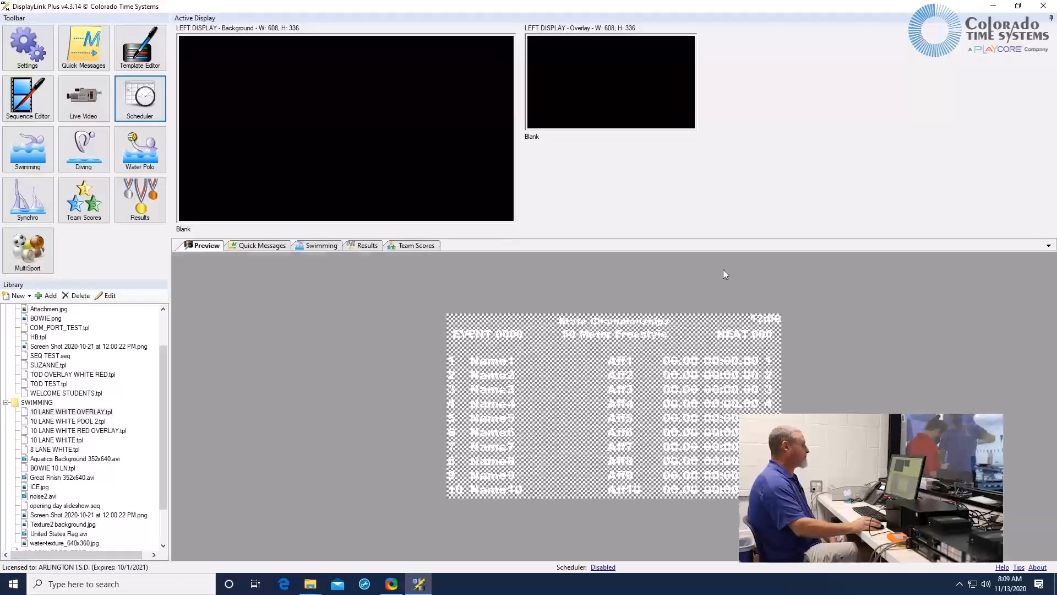
Close the Quick Messages, Results and Team Scores views
left_click(418, 247)
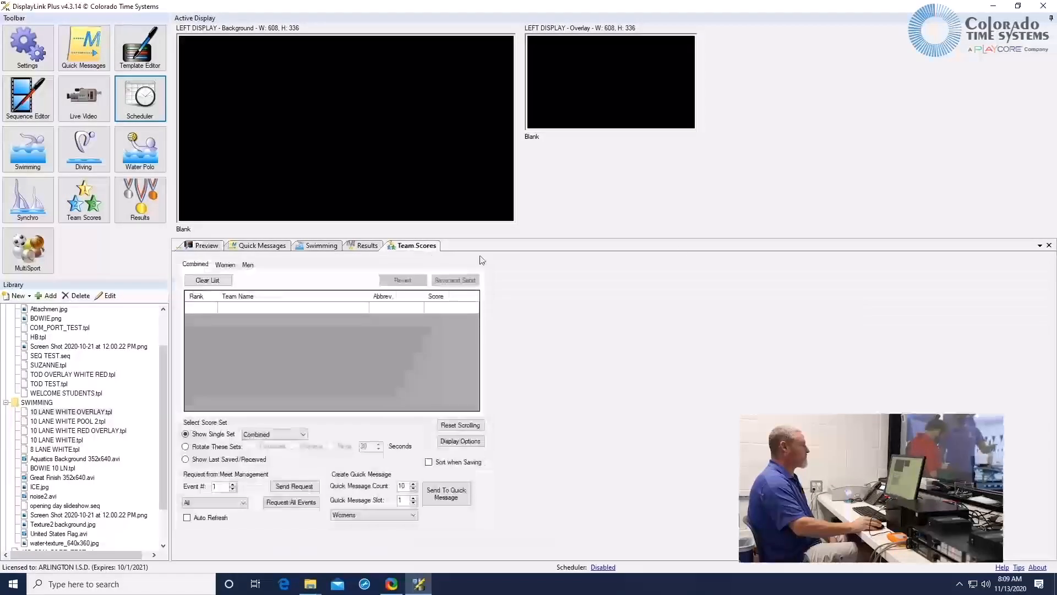
left_click(199, 247)
left_click(254, 247)
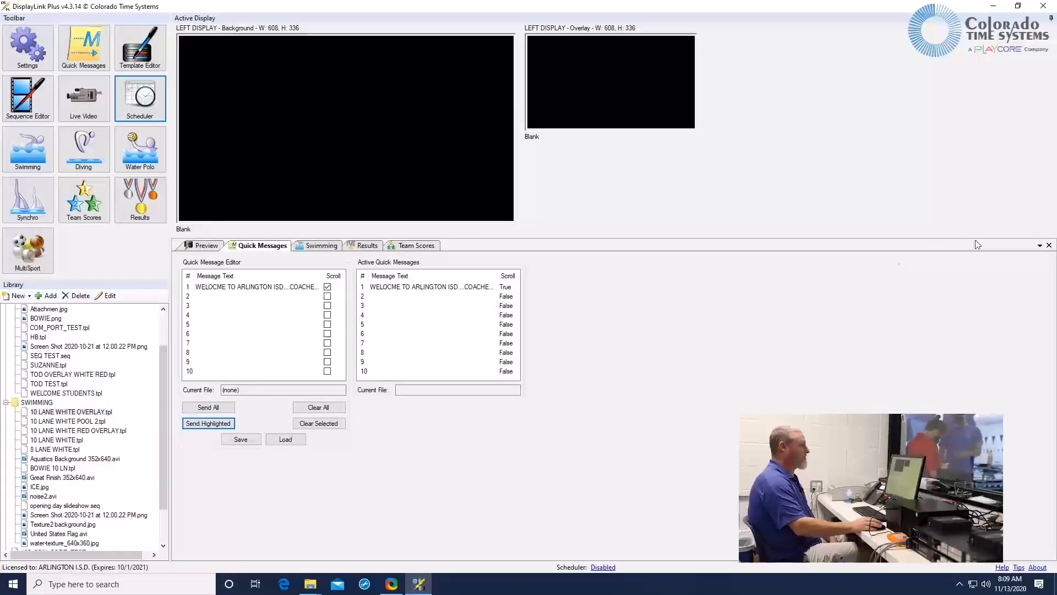
left_click(1049, 245)
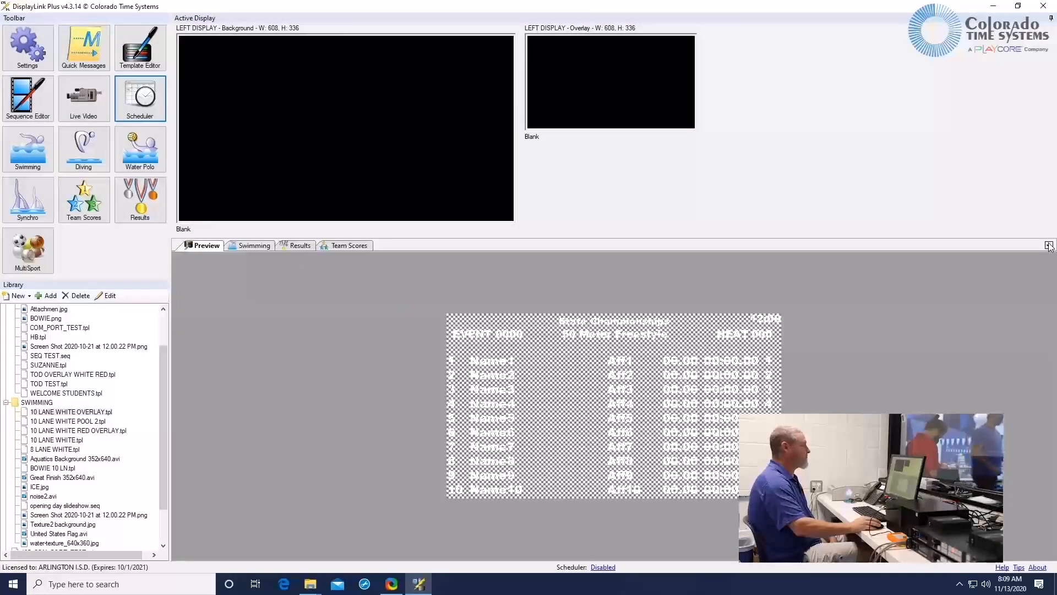
left_click(298, 246)
left_click(1050, 246)
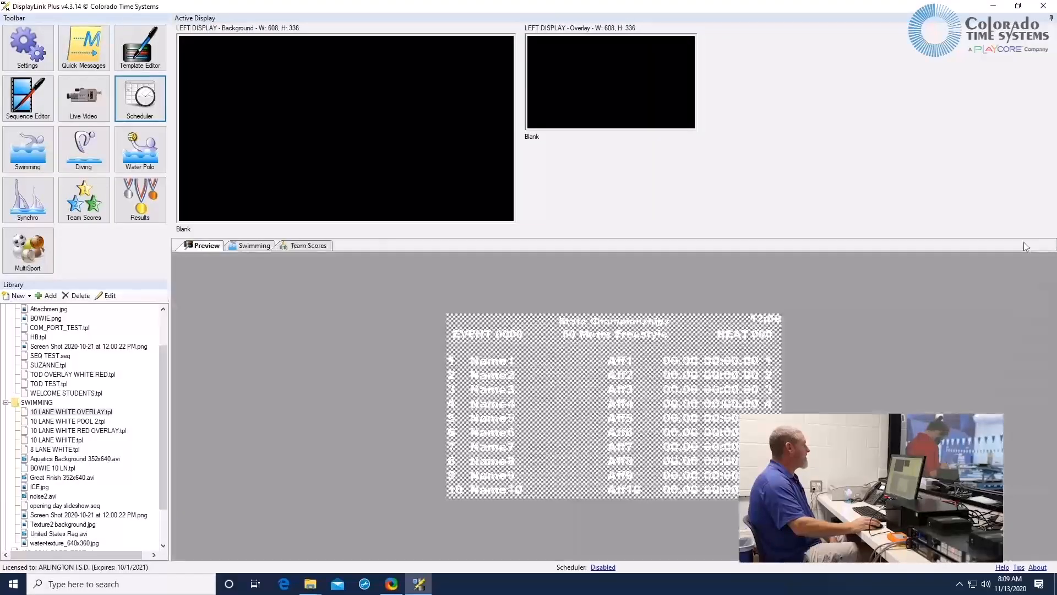
left_click(306, 245)
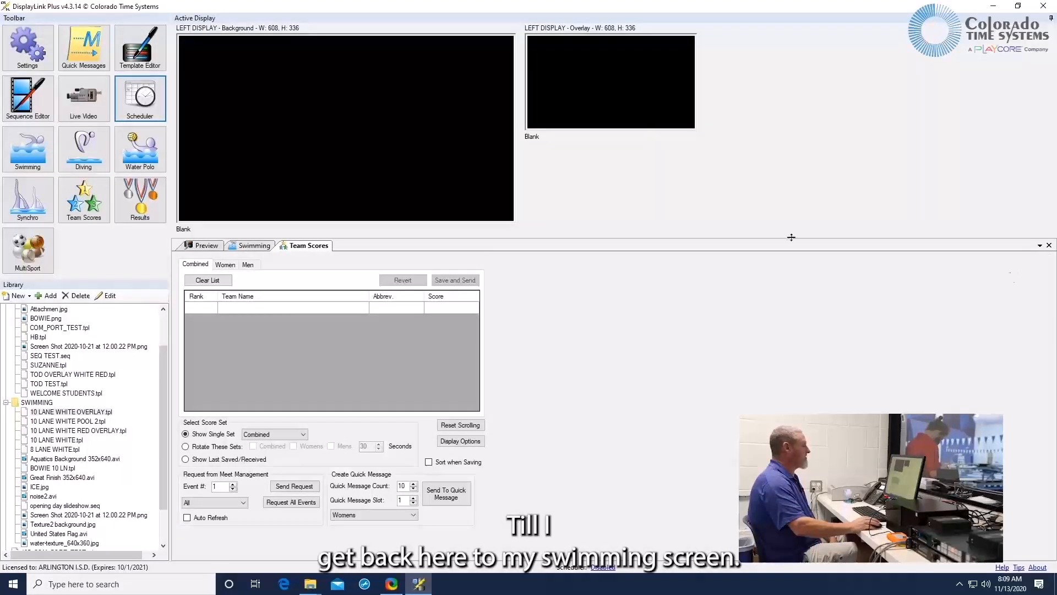
left_click(1049, 246)
Show event 1 in the Swimming name data and request the entire meet from meet management
left_click(27, 99)
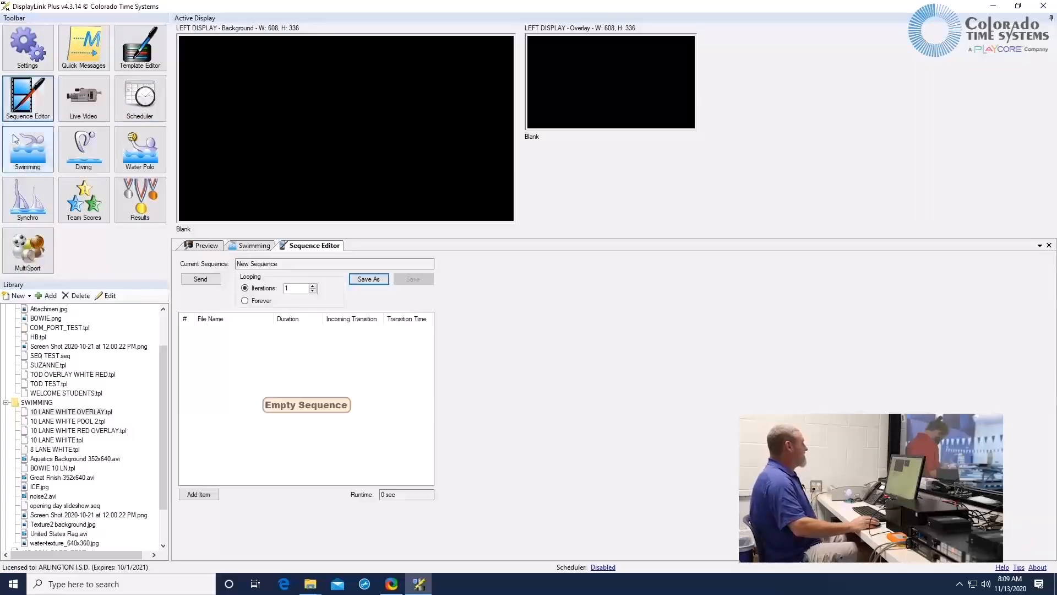
left_click(22, 148)
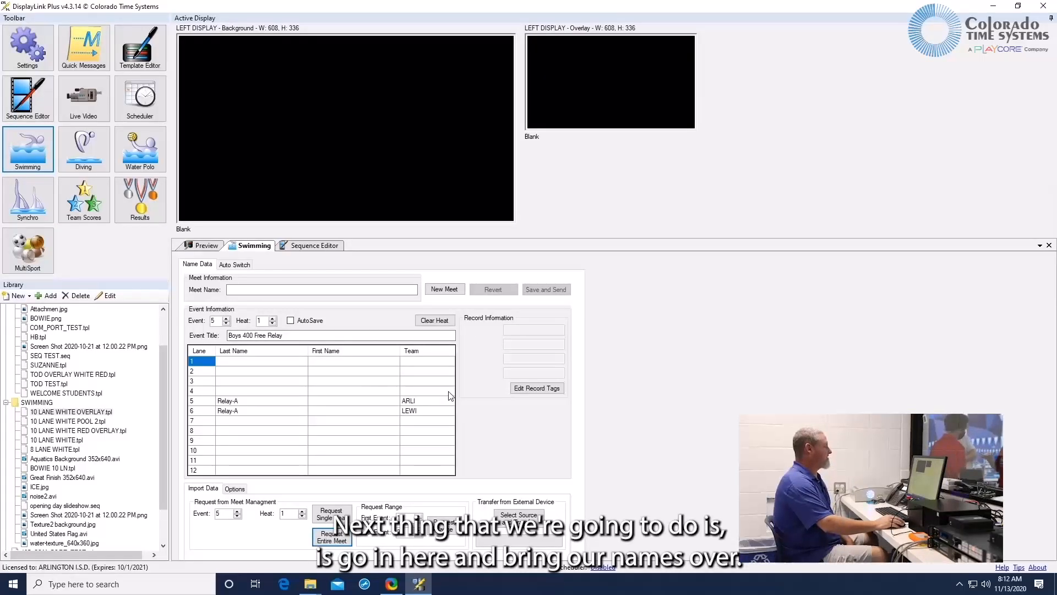
left_click(334, 537)
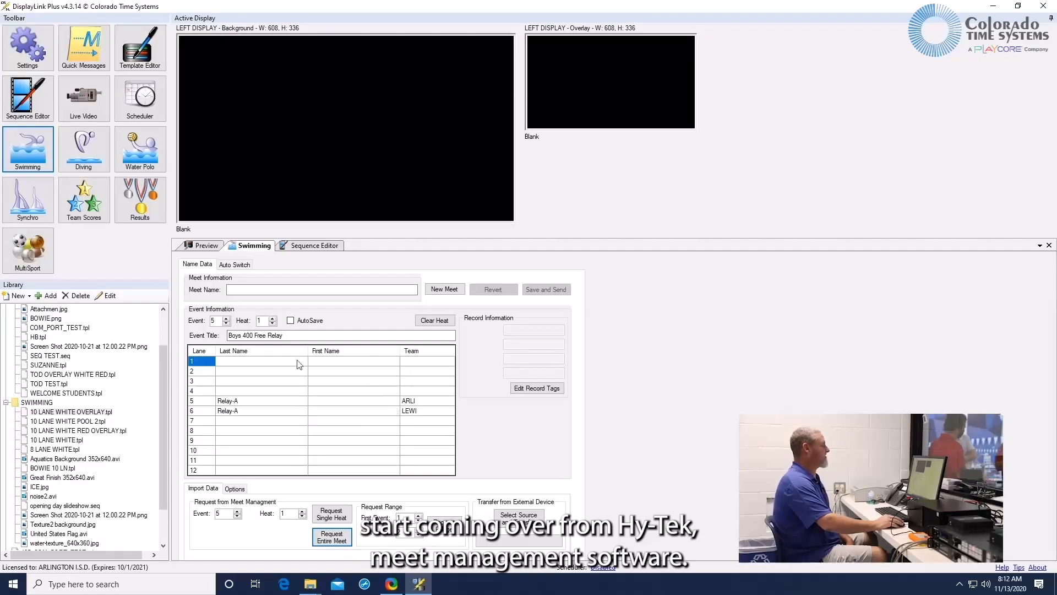
left_click(226, 323)
left_click(226, 323)
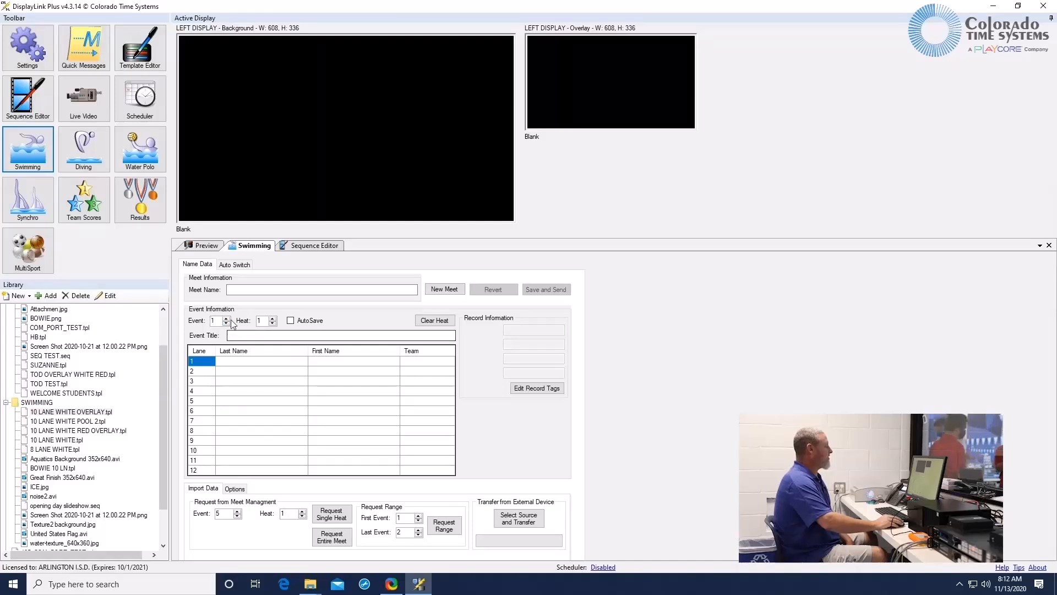
left_click(333, 538)
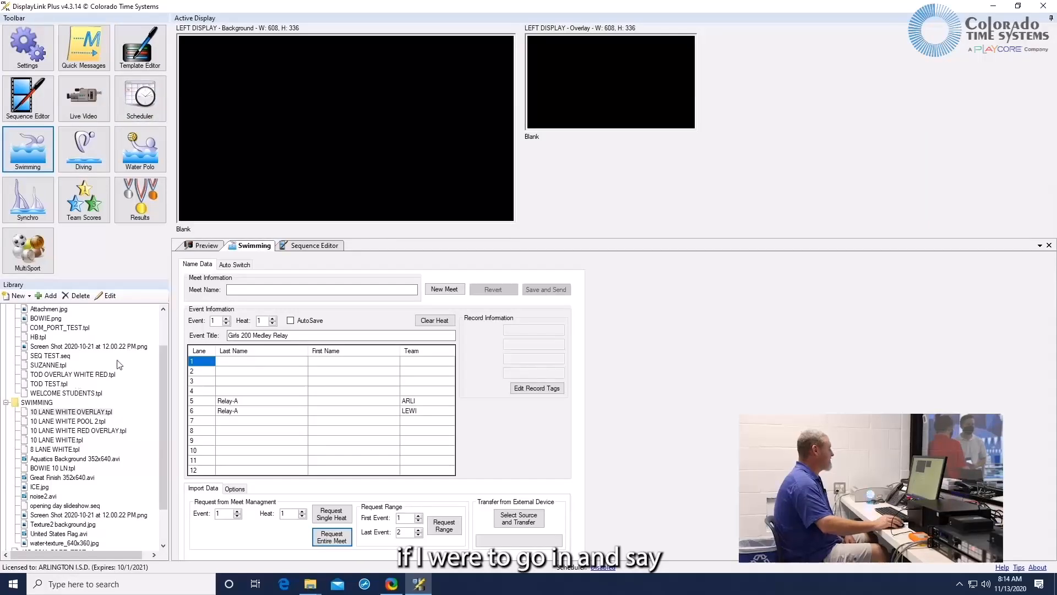
Display Texture2 background.jpg from the SWIMMING folder as the background, with 10 LANE WHITE OVERLAY.tpl as the overlay
left_click_drag(164, 368, 157, 429)
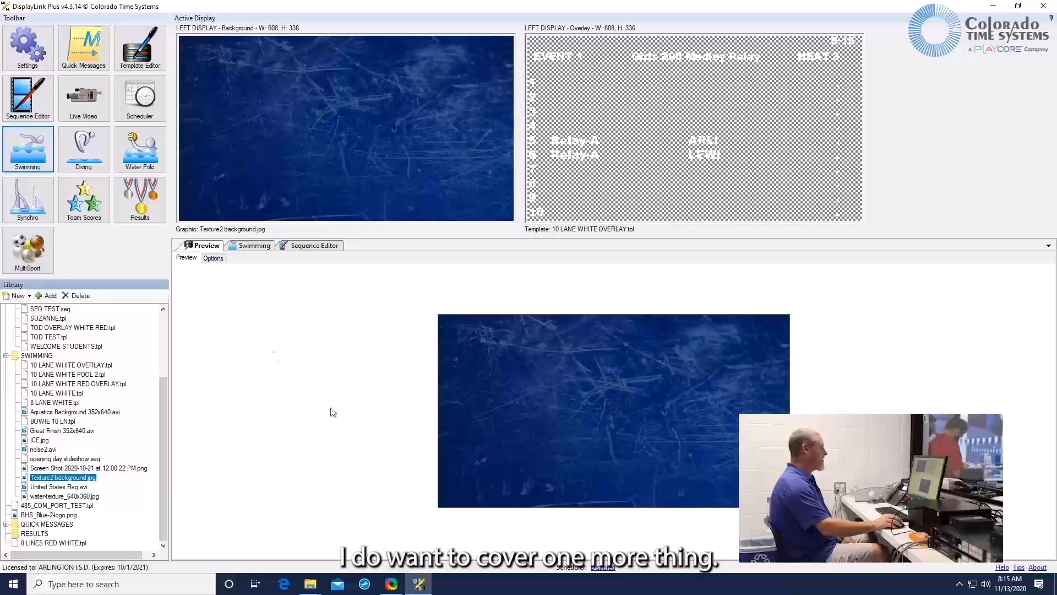
Open 10 LANE WHITE.tpl from the SWIMMING folder for editing, make the template transparent, and close the editor without saving
left_click(140, 58)
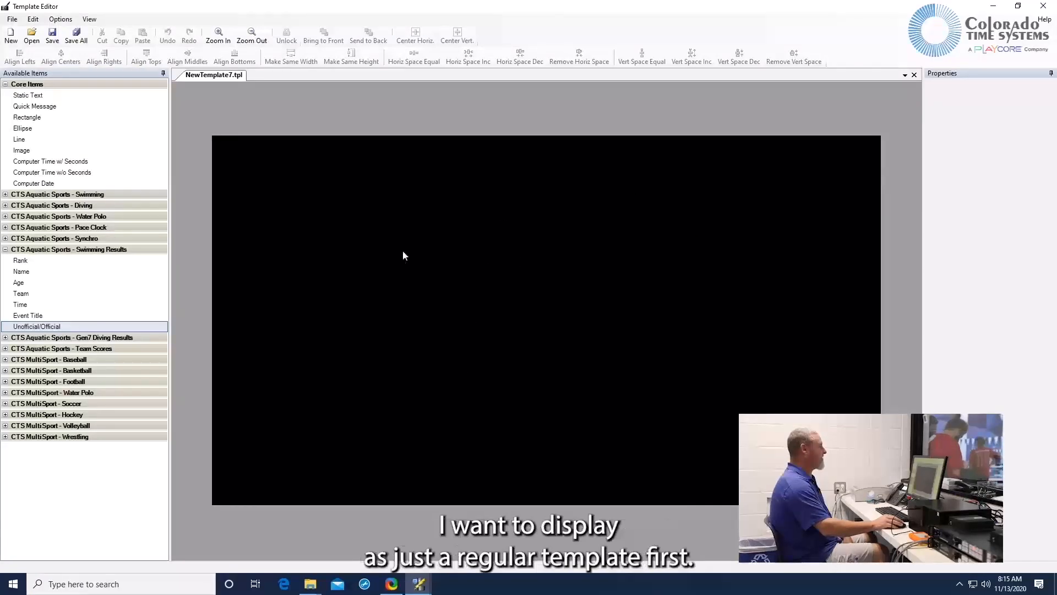
left_click(1053, 8)
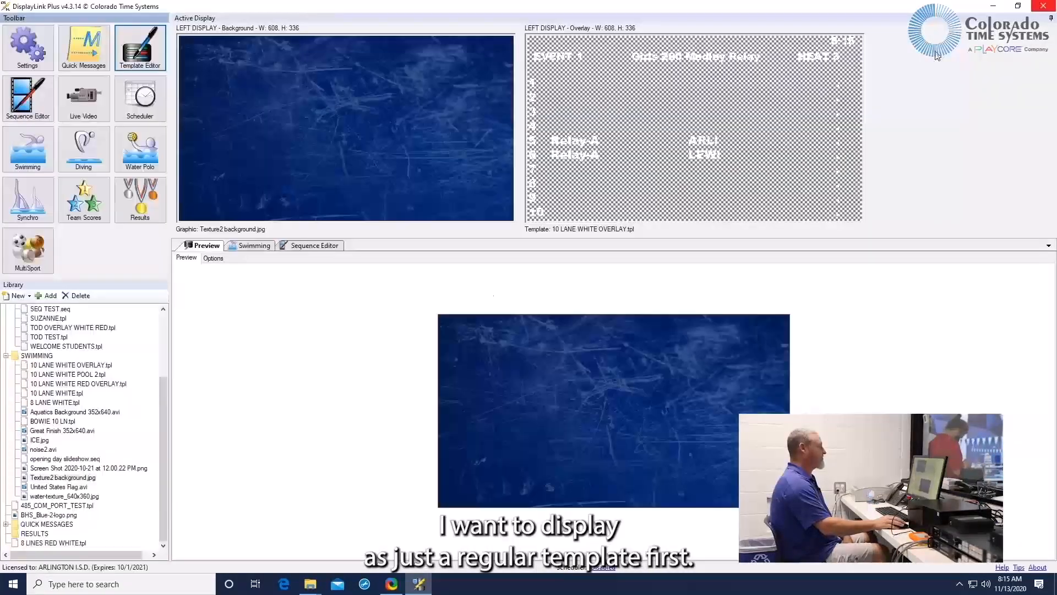
left_click(61, 395)
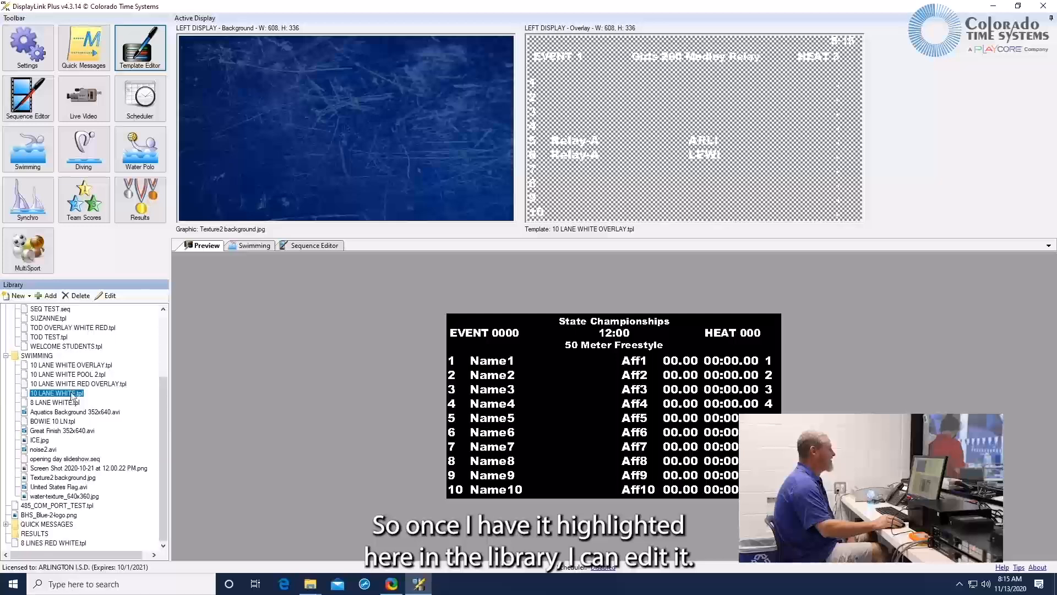
left_click(112, 296)
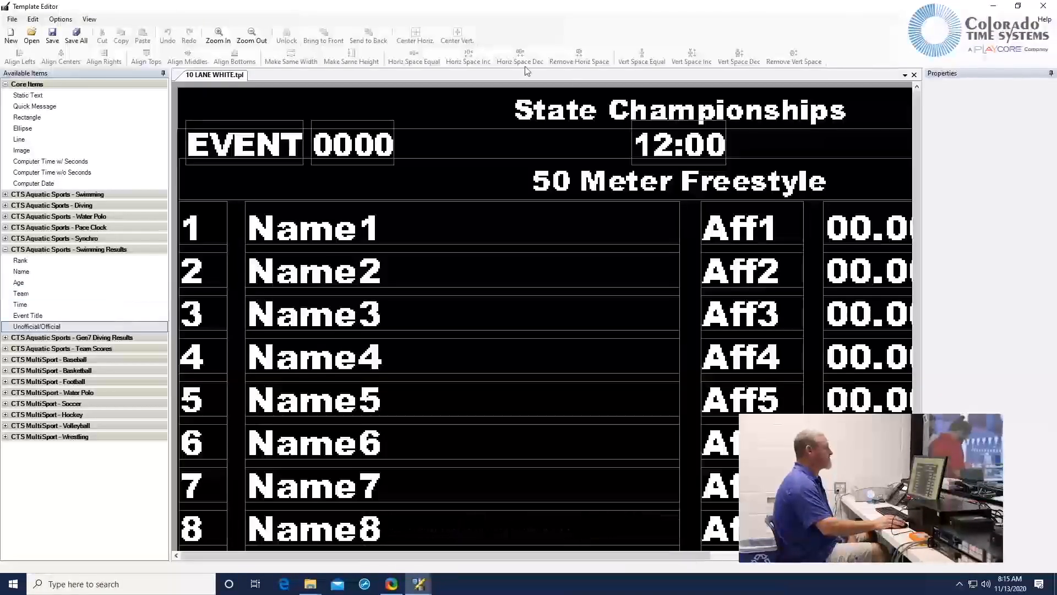
left_click(258, 39)
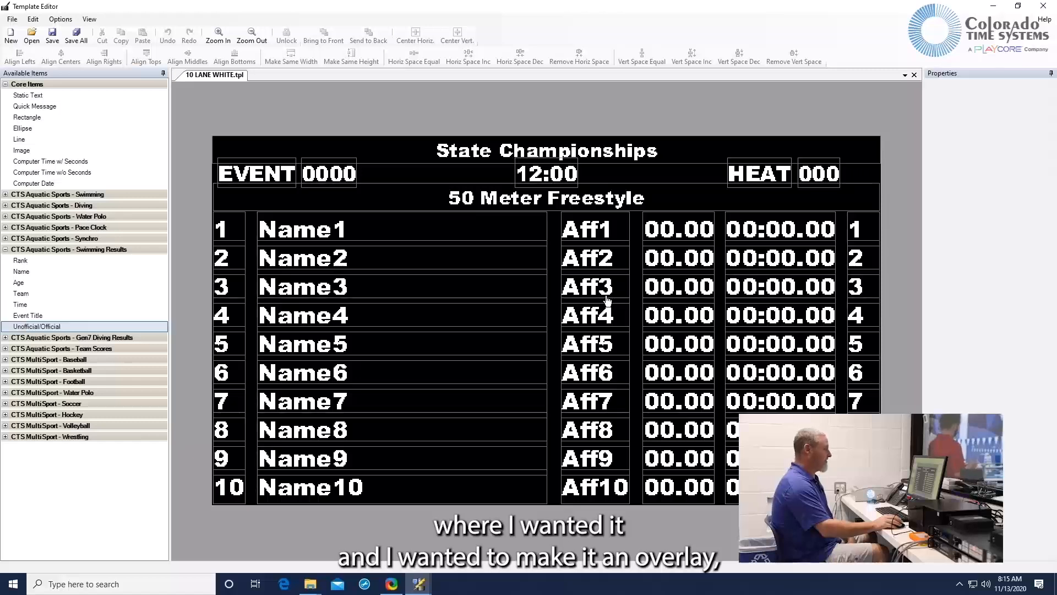
left_click(61, 20)
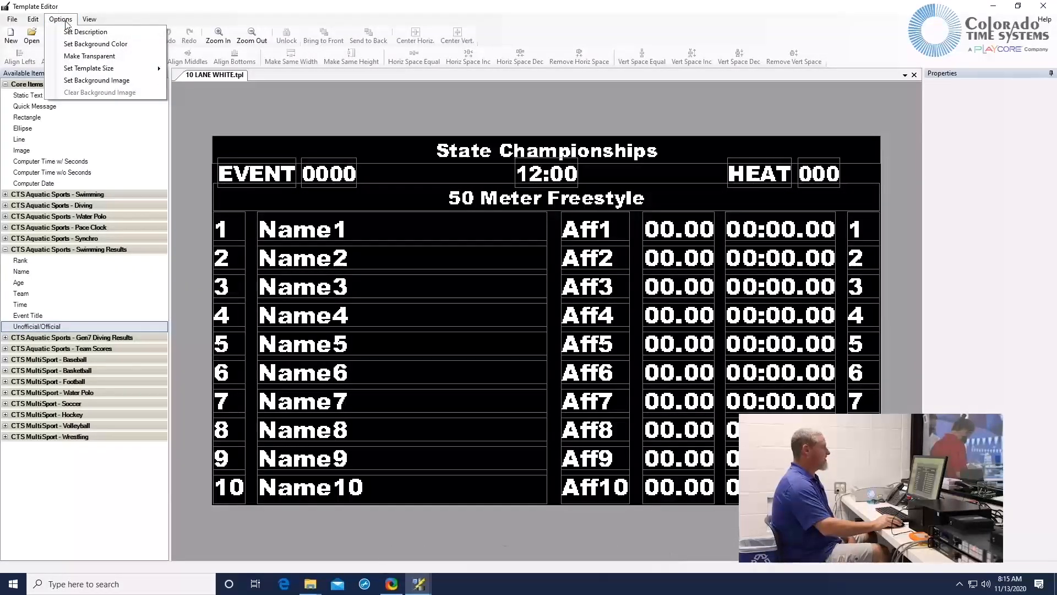
left_click(79, 55)
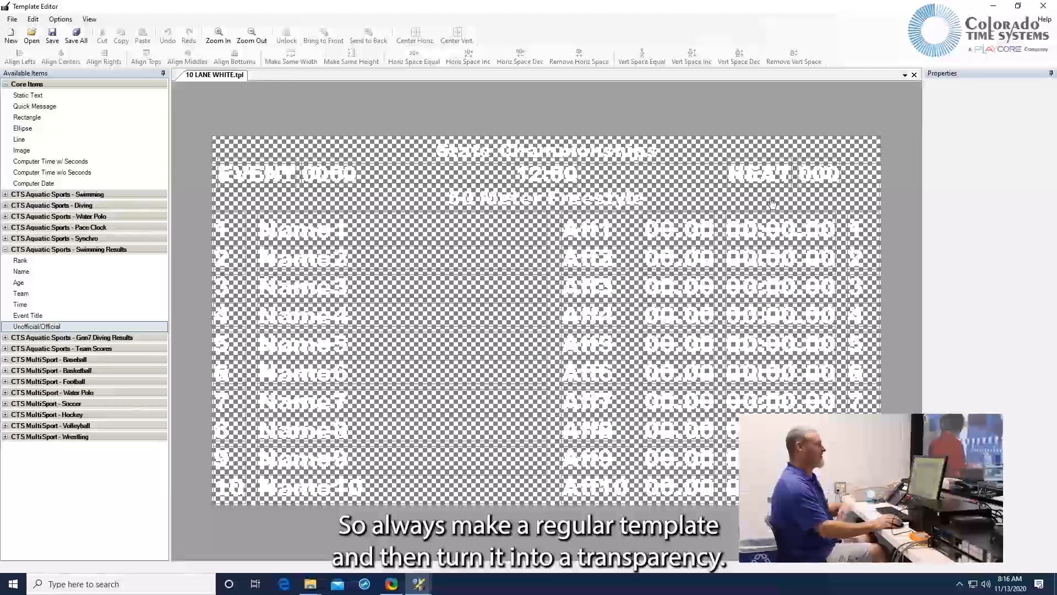
left_click(1043, 5)
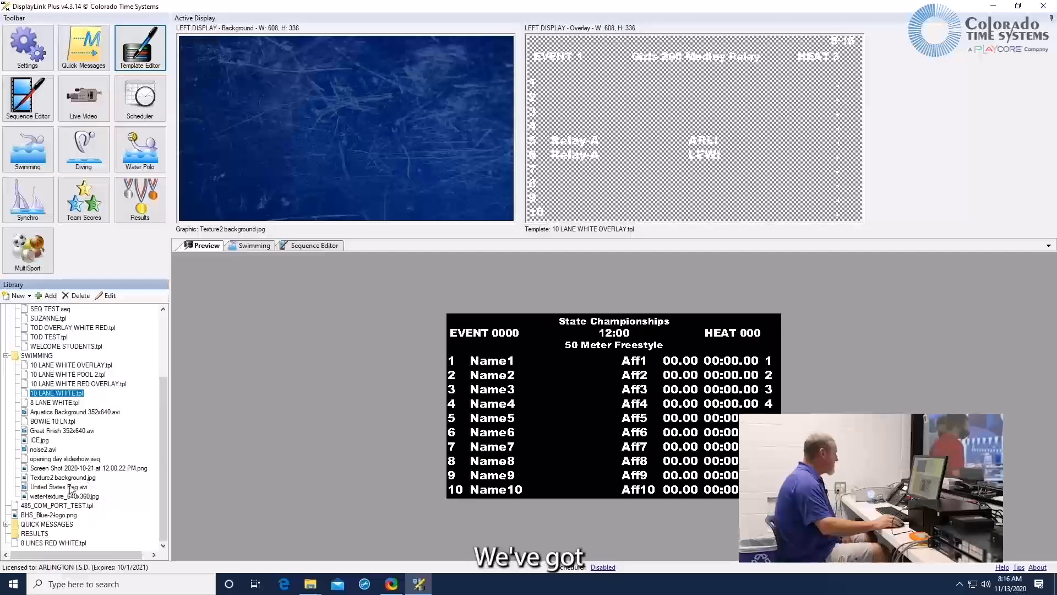
Display ICE.jpg from the SWIMMING folder as the background and clear both the display and the overlay
left_click(53, 478)
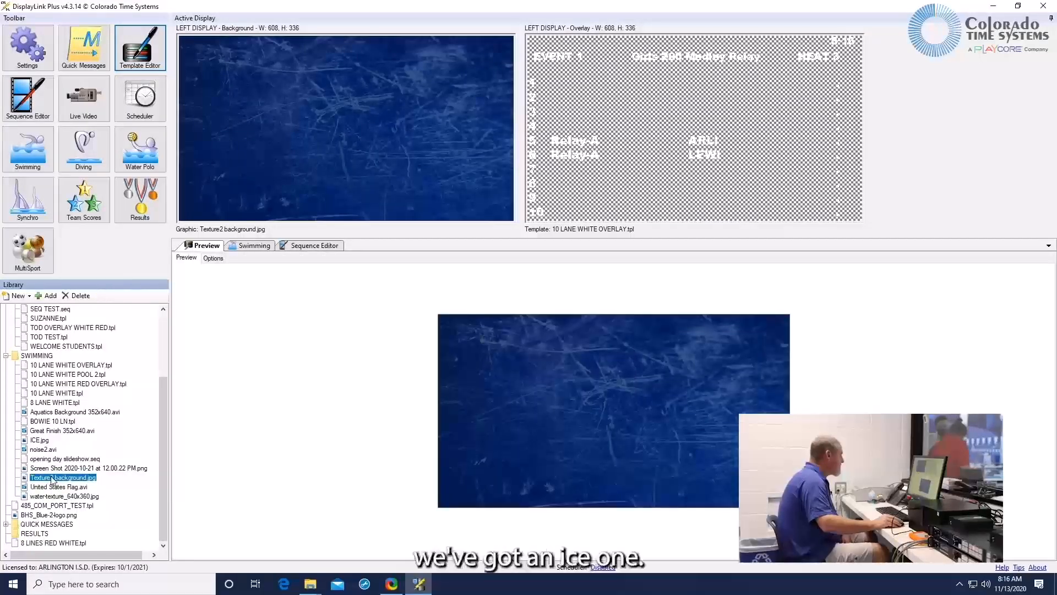
left_click(39, 440)
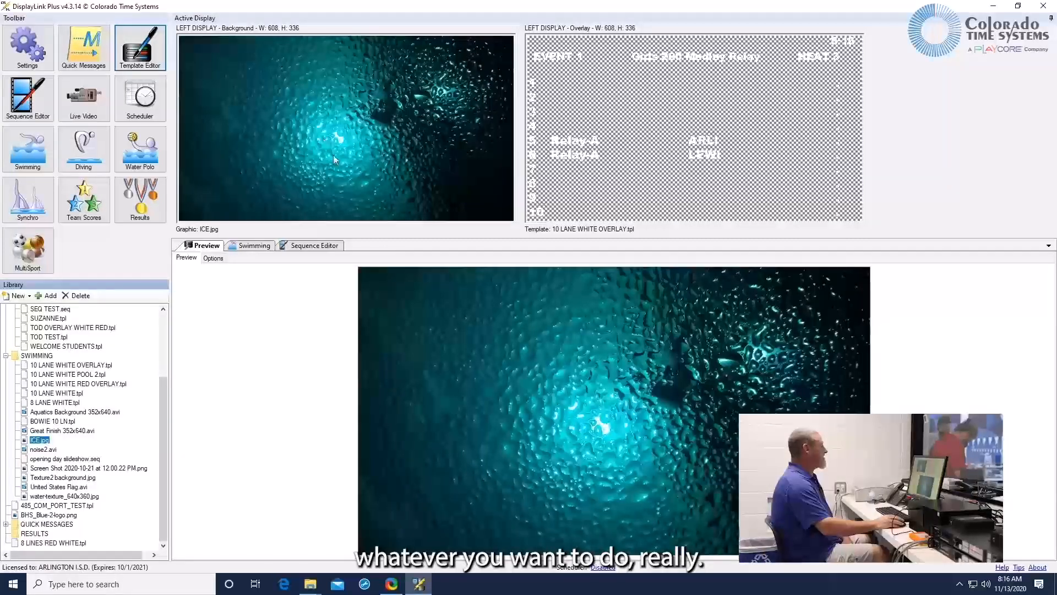
right_click(358, 130)
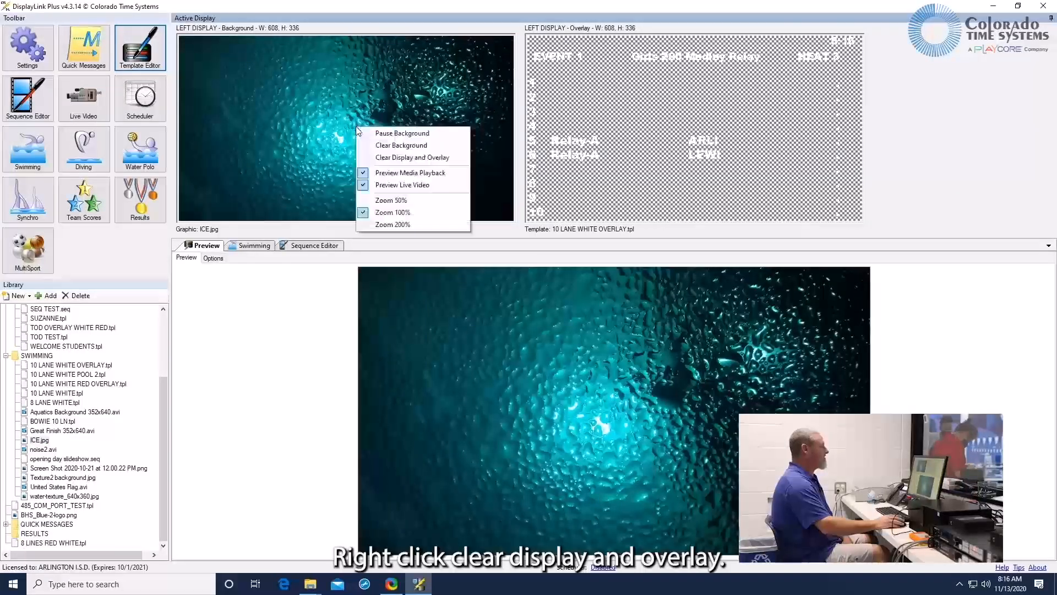
left_click(400, 158)
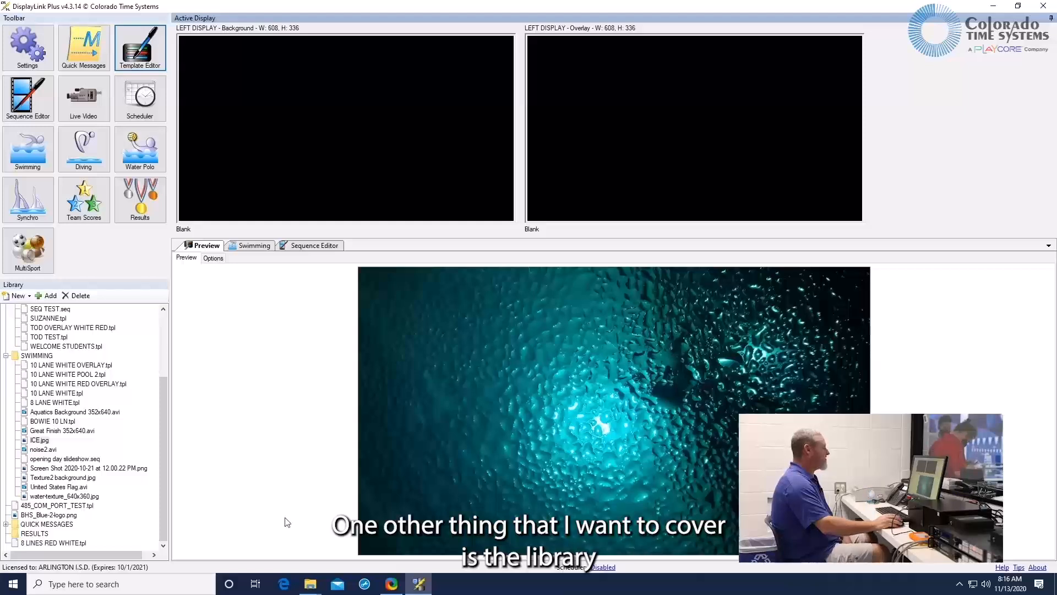
Examine the library's folders and compare them with the DisplayLink Library folder in File Explorer
left_click_drag(164, 472, 167, 465)
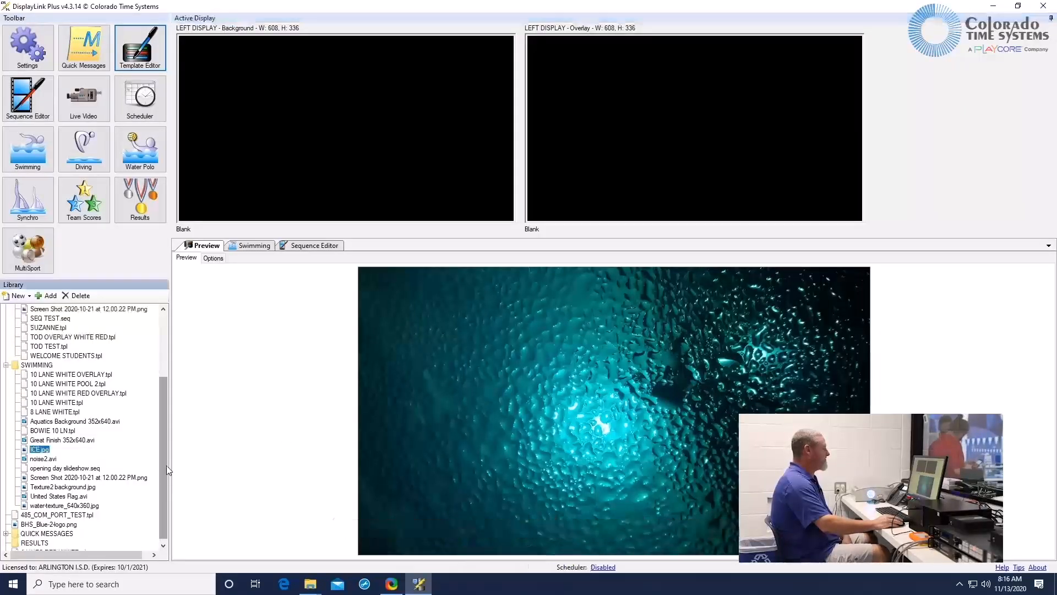
scroll(166, 465, "up", 3)
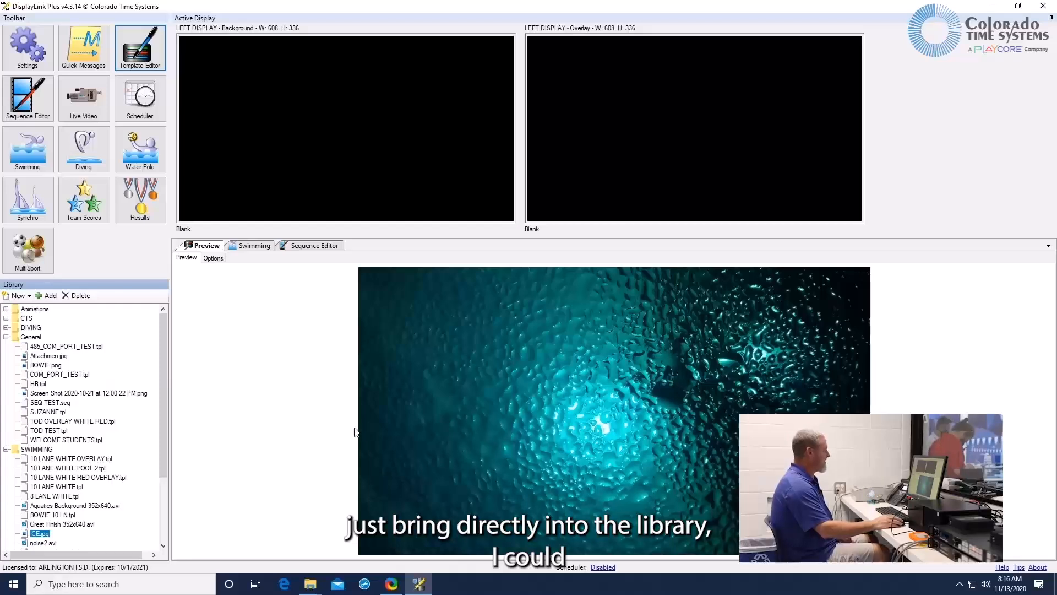
key("super+e")
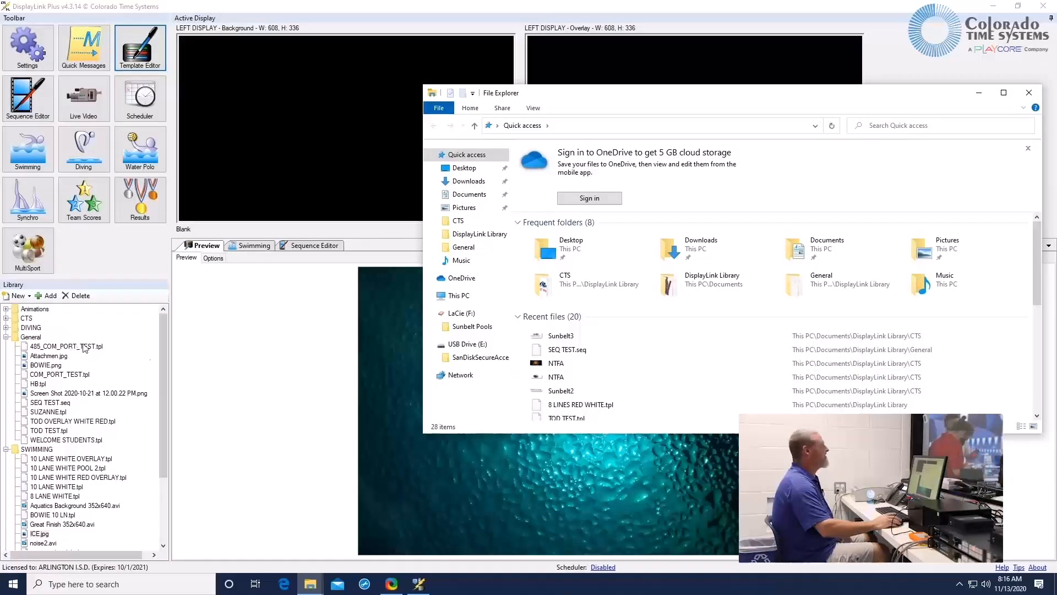
left_click(1030, 94)
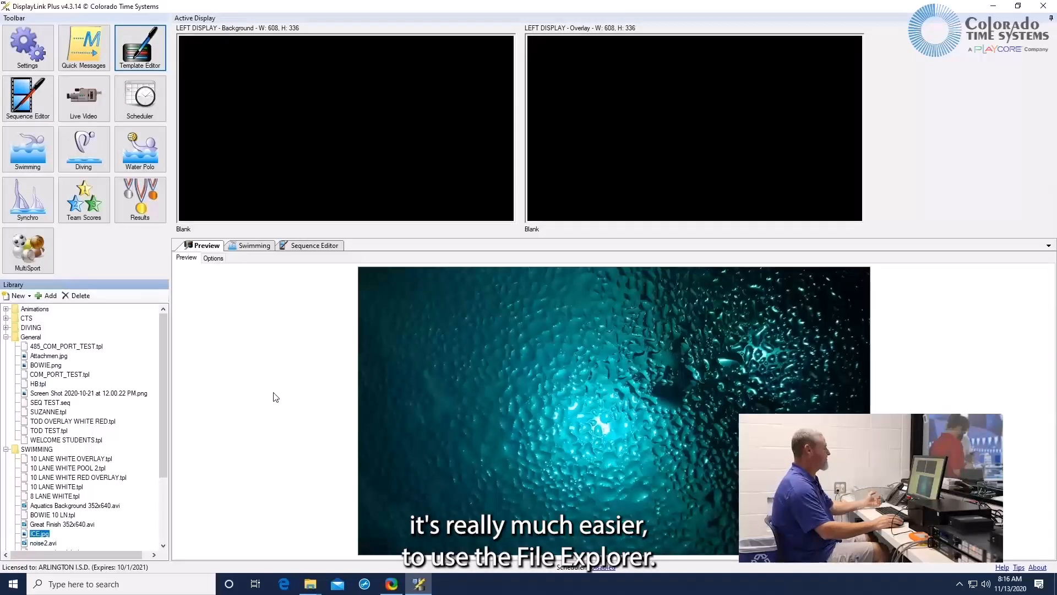
left_click(312, 589)
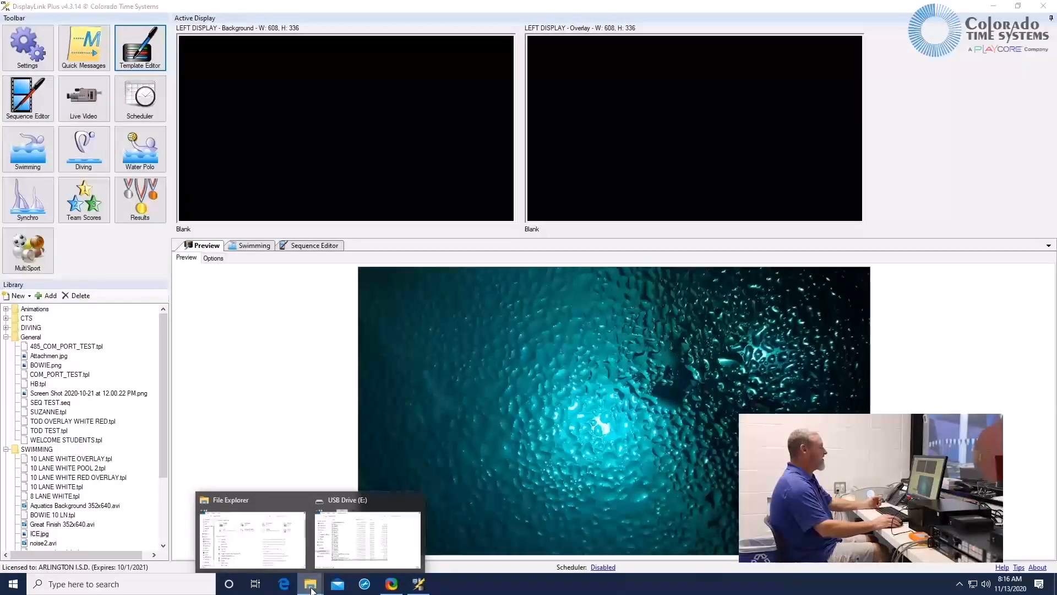
left_click(273, 556)
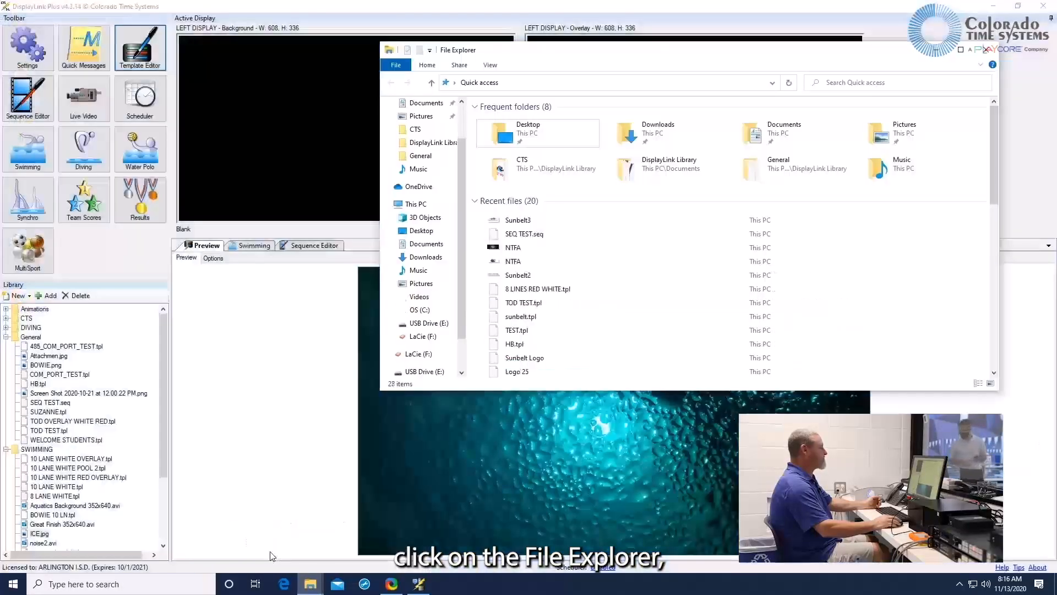
left_click(440, 143)
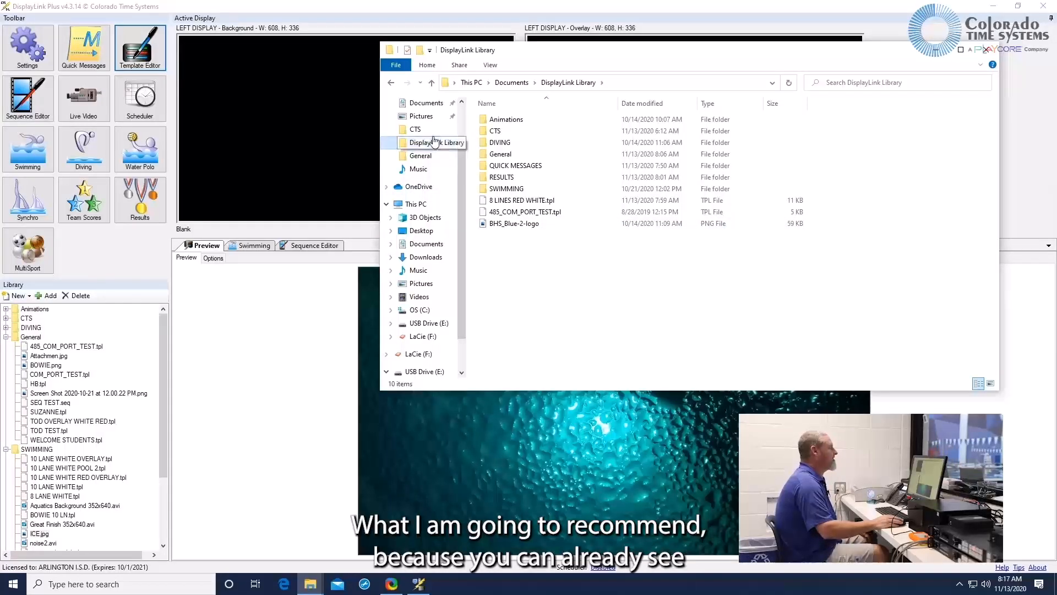
Create a new folder inside the Documents folder in File Explorer
left_click(428, 105)
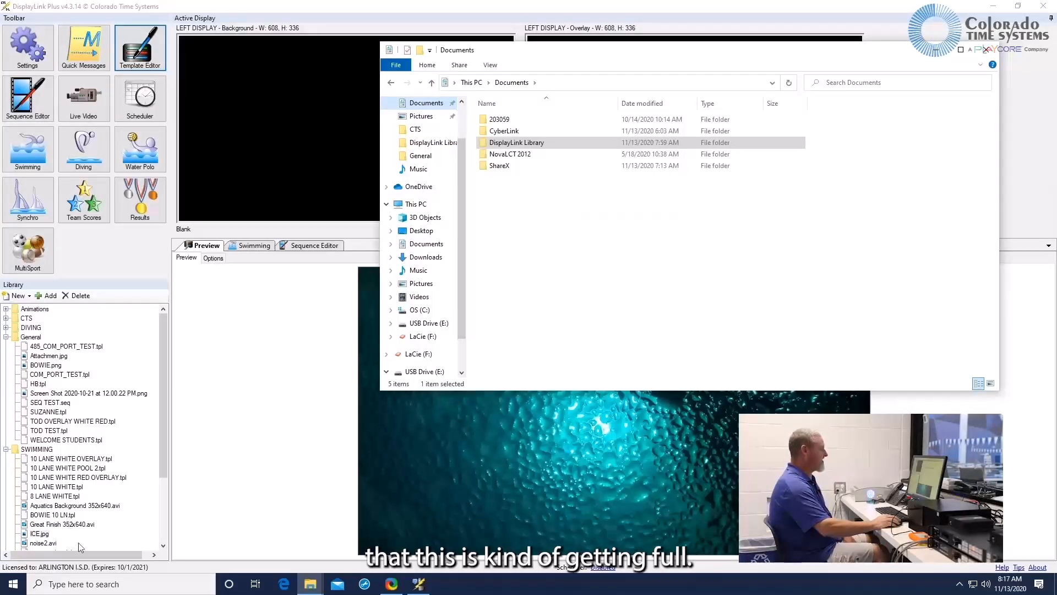
left_click_drag(164, 407, 172, 375)
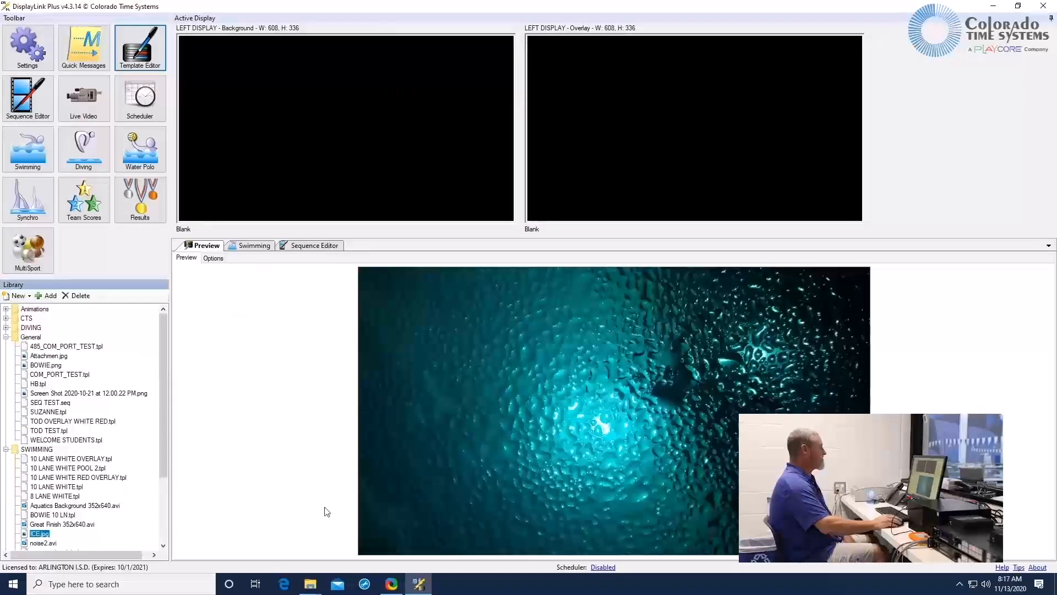
left_click(310, 584)
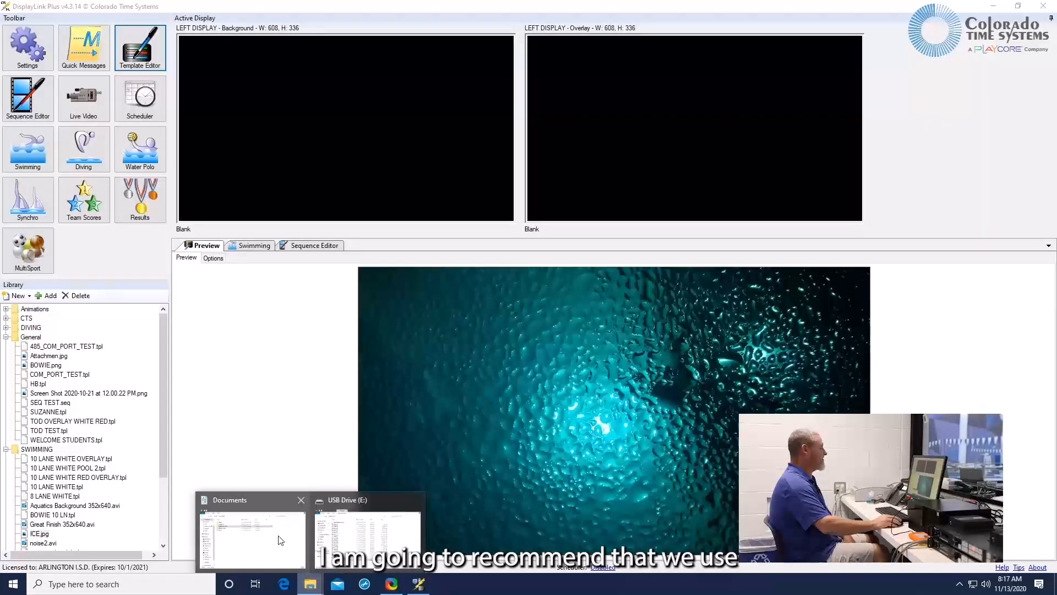
left_click(279, 540)
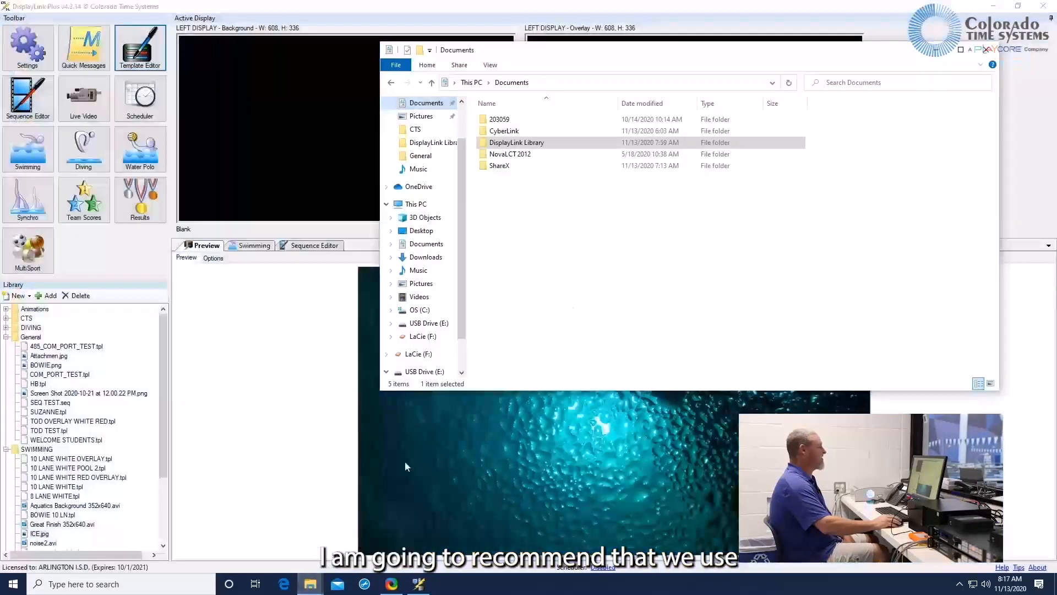
right_click(485, 190)
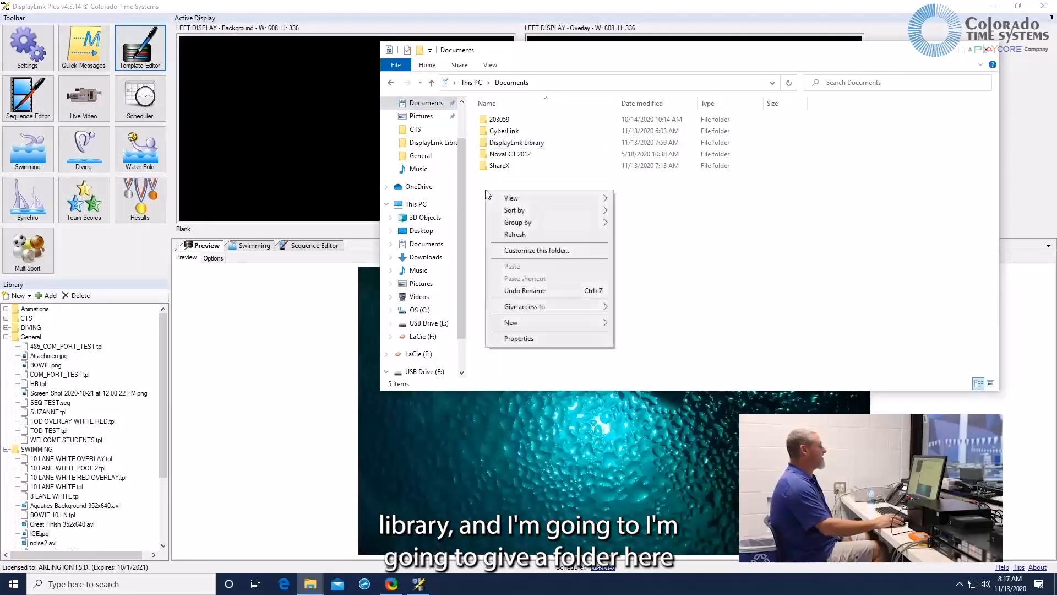
mouse_move(515, 325)
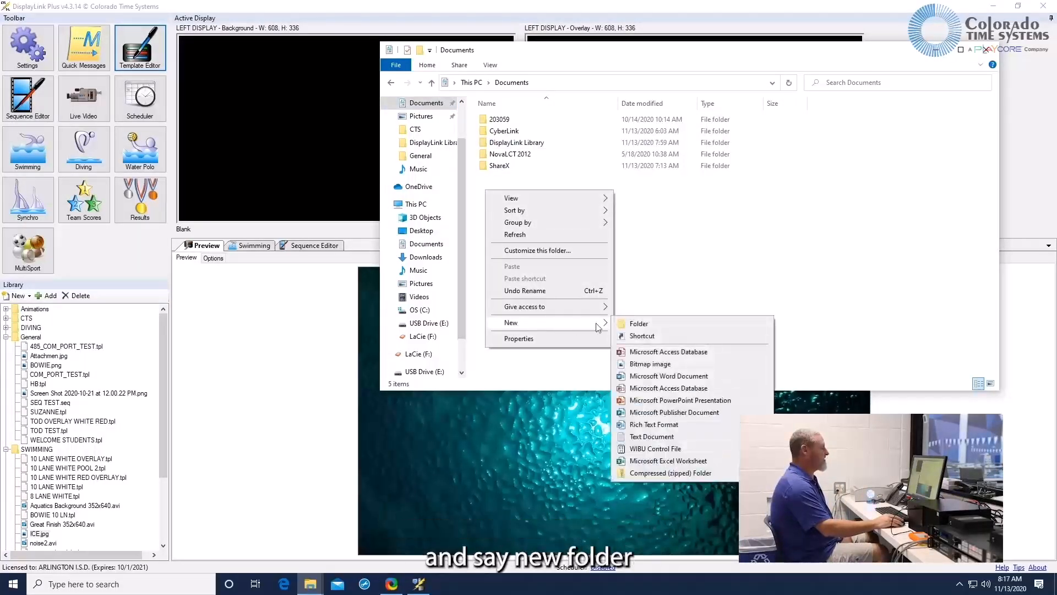
left_click(632, 326)
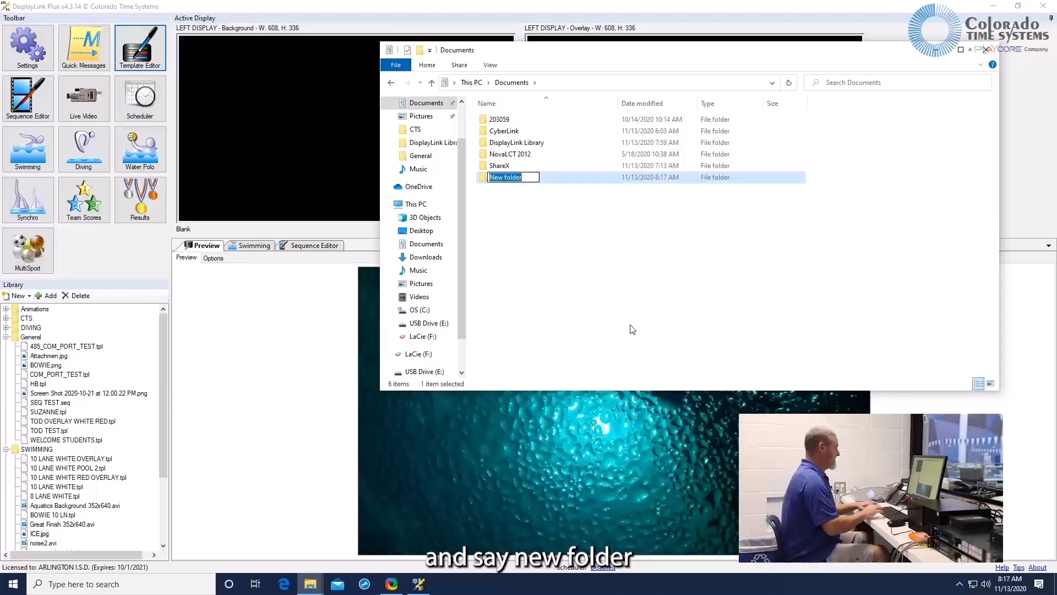
type("dl")
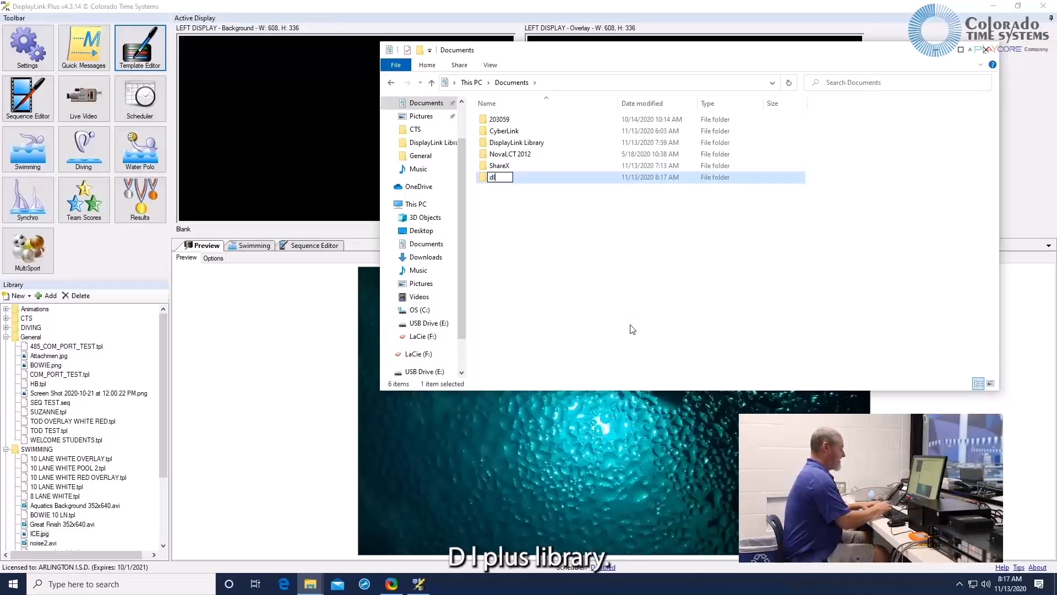
type("+ lIBRA")
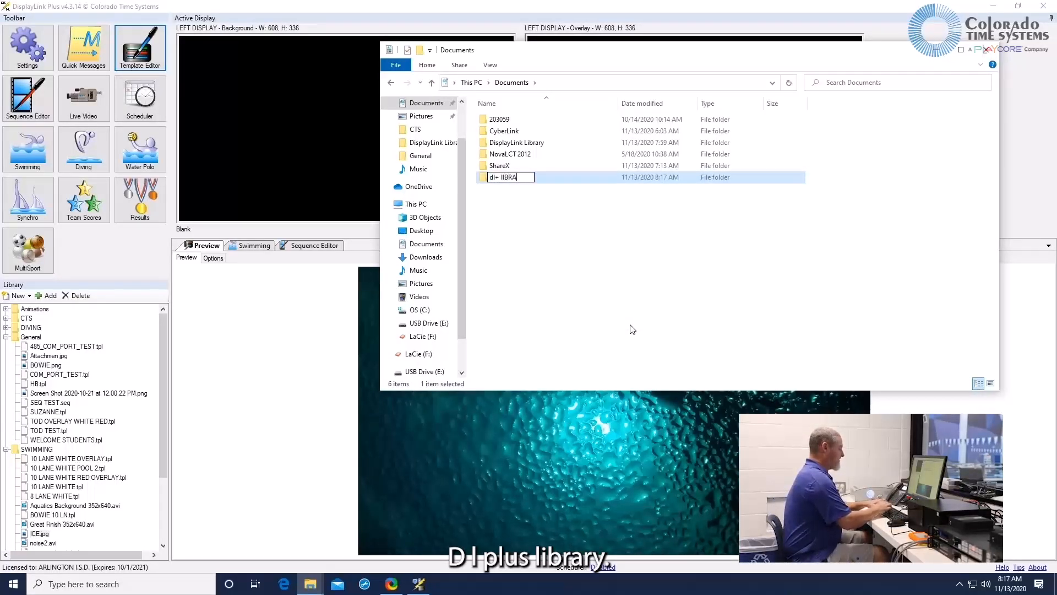
type("RY ")
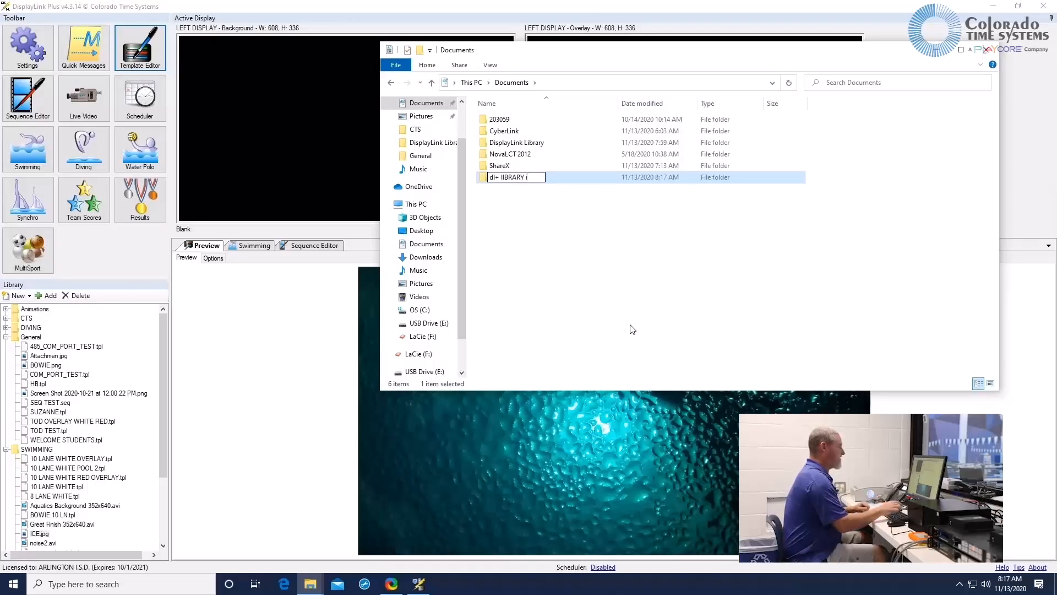
type("i")
key("BackSpace")
key("BackSpace")
key("BackSpace")
key("BackSpace")
key("BackSpace")
key("BackSpace")
key("BackSpace")
key("BackSpace")
key("BackSpace")
key("BackSpace")
key("BackSpace")
key("BackSpace")
key("BackSpace")
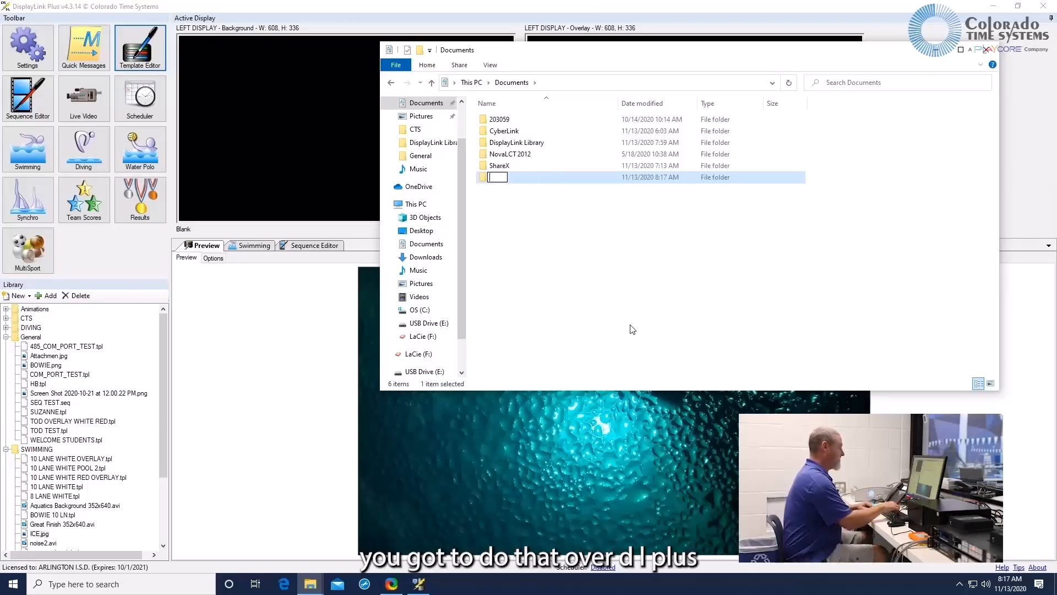
Name the new Documents folder DL+LIBRARY ITEMS and close File Explorer to return to DisplayLink Plus
type("DL+")
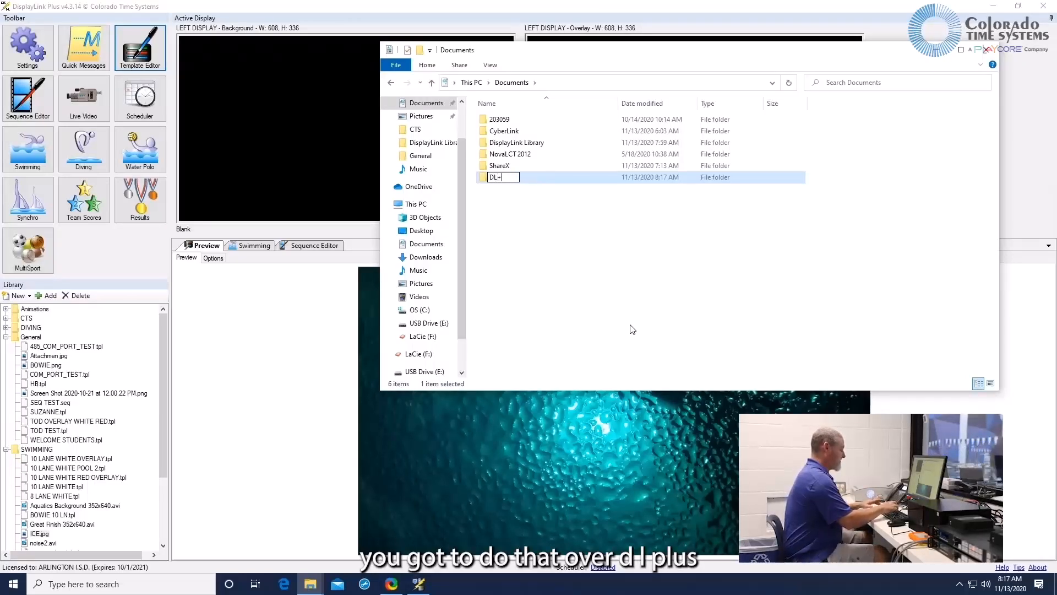
type("LIBRARY ")
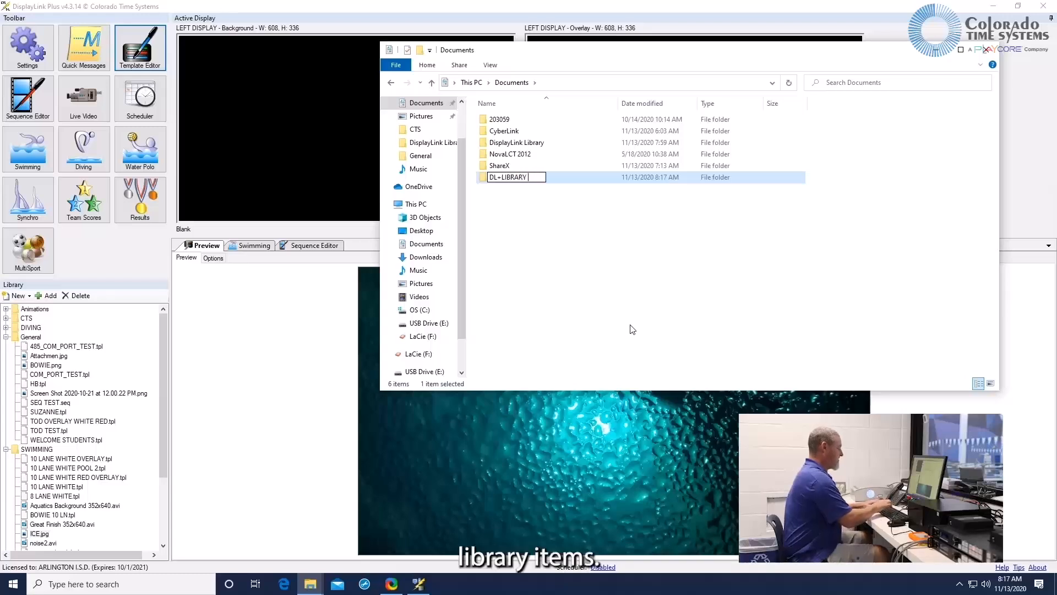
type("ITEMS")
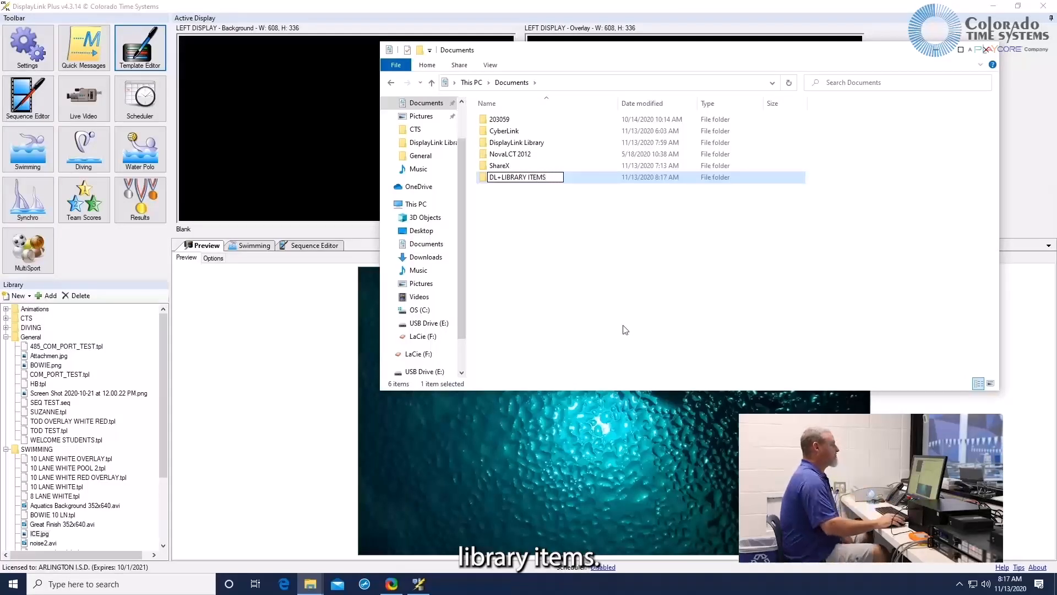
left_click(550, 252)
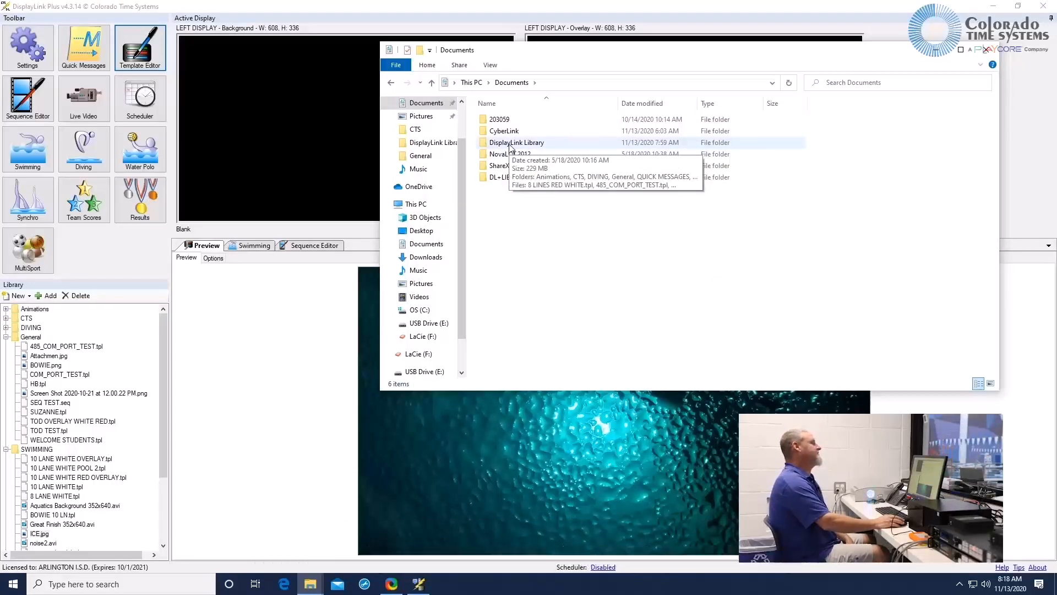
left_click(994, 54)
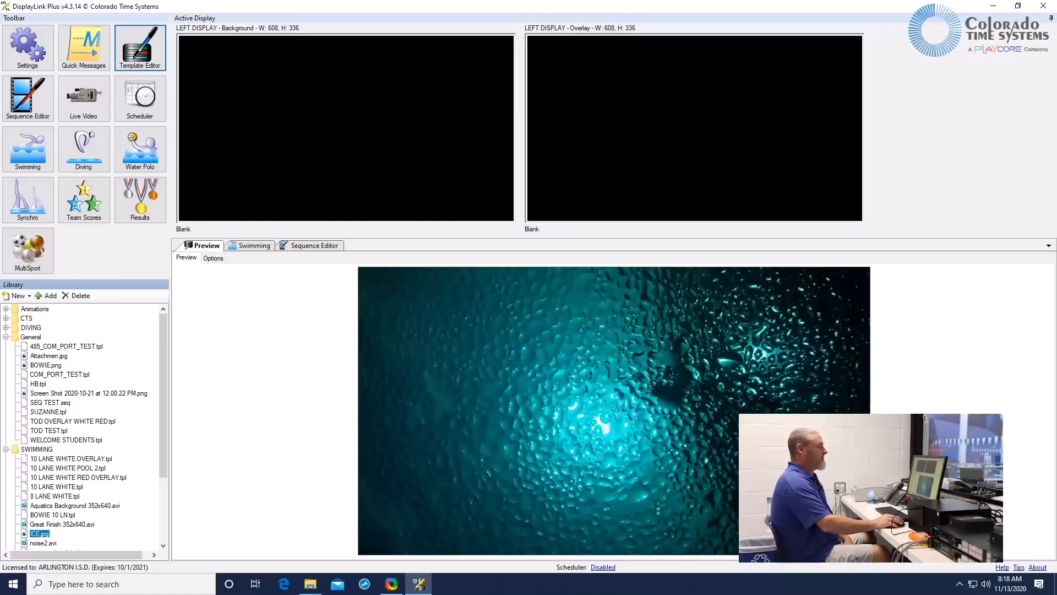
Check DisplayLink Plus for available software updates from its version information, and close the update and splash windows
left_click(1037, 567)
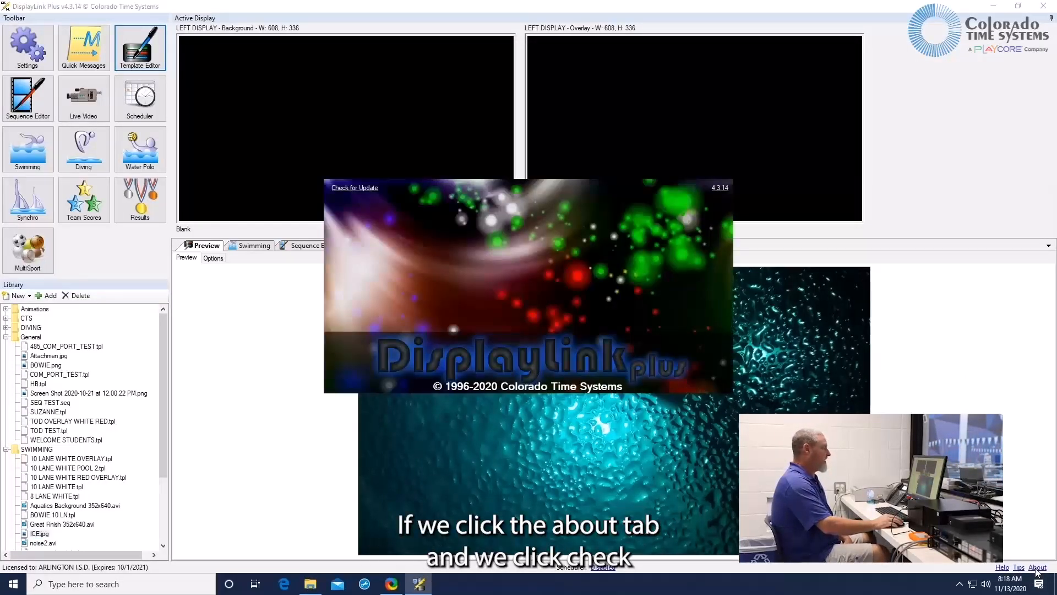
left_click(359, 189)
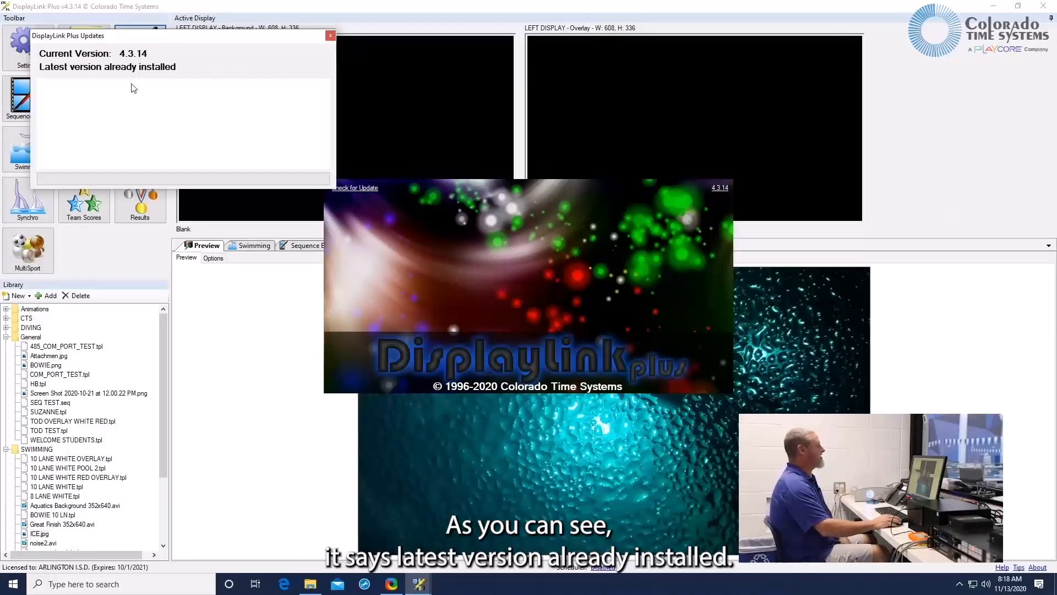
left_click(330, 36)
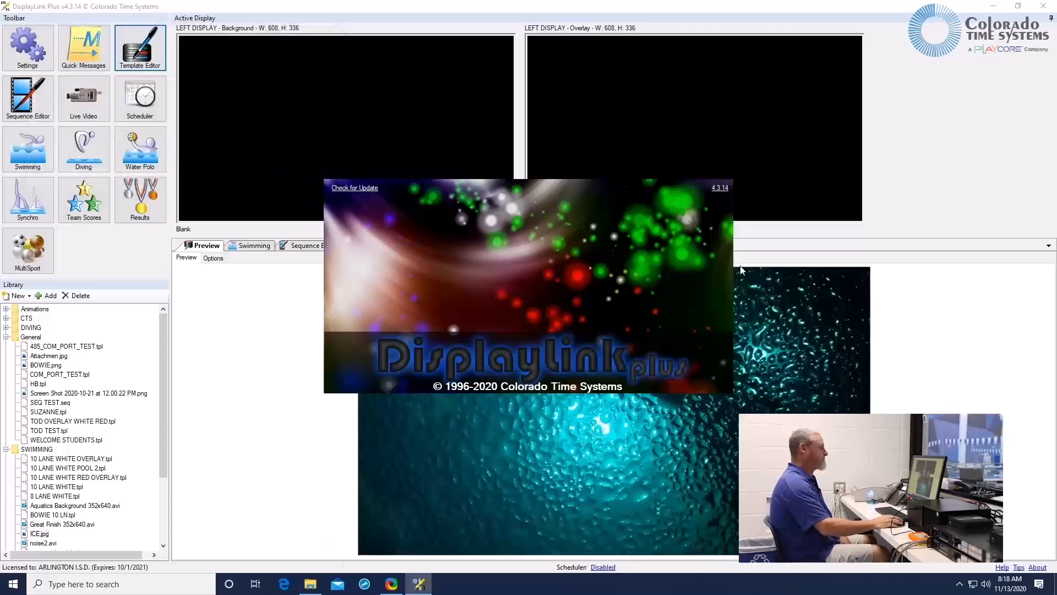
left_click(592, 301)
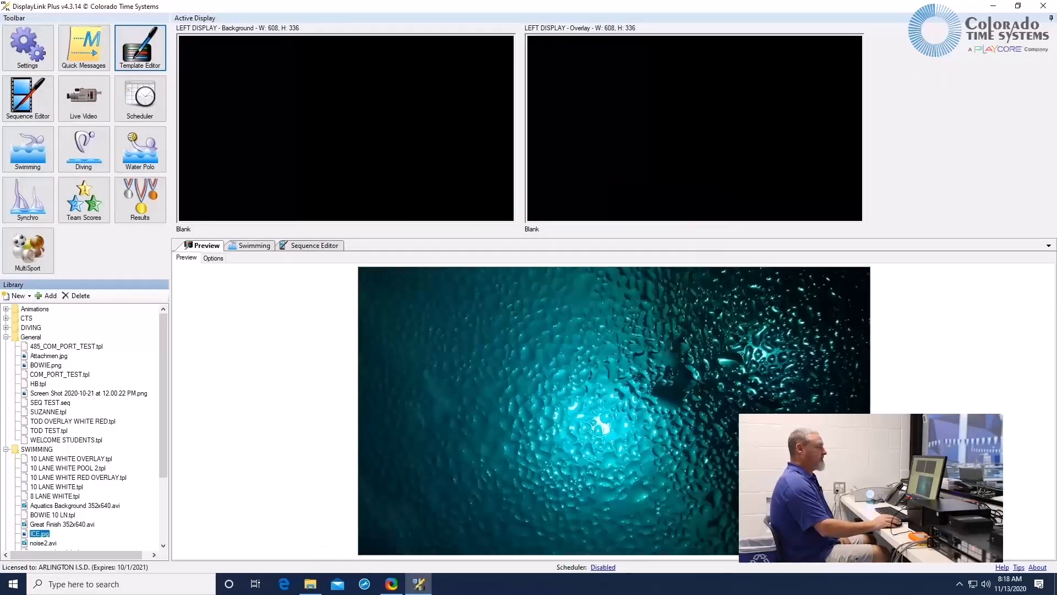
View the Tip of the Day and close it
left_click(1019, 567)
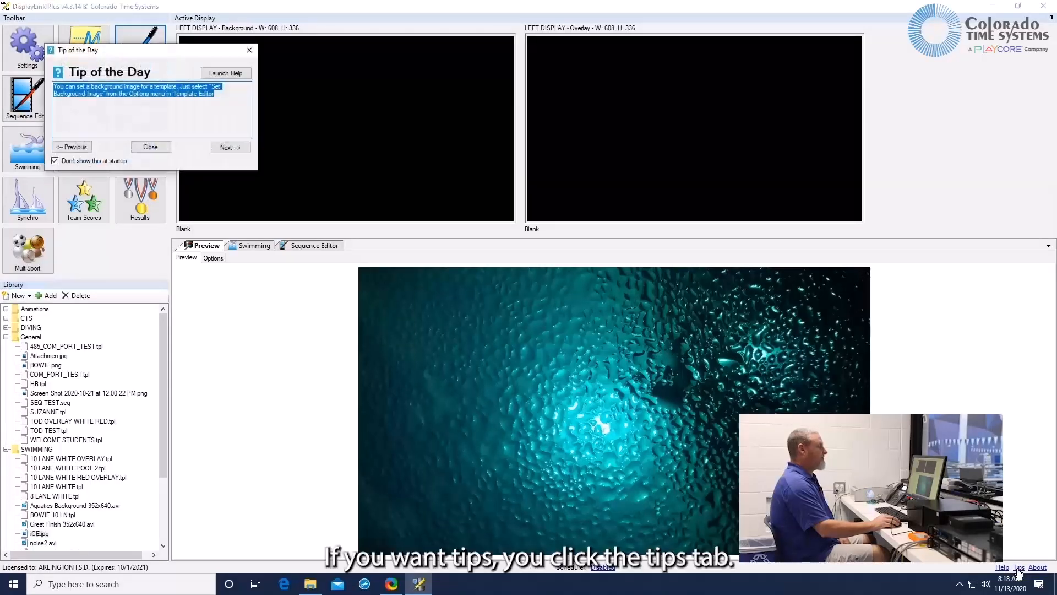
left_click(249, 50)
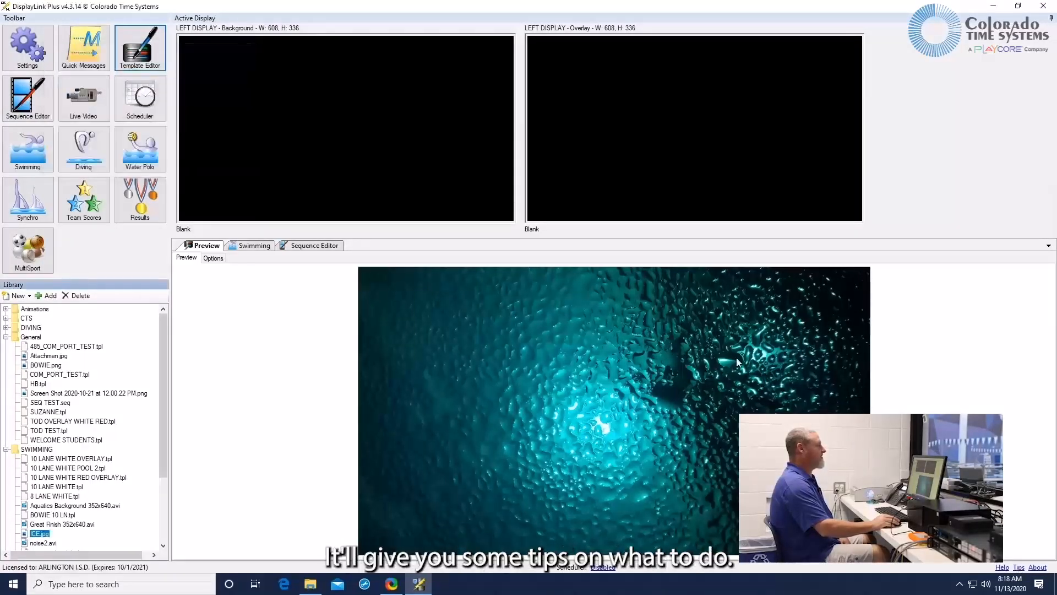
Open the DisplayLink Plus help manual, read its Library topic, bring up the help search and maximize the help window
left_click(1002, 568)
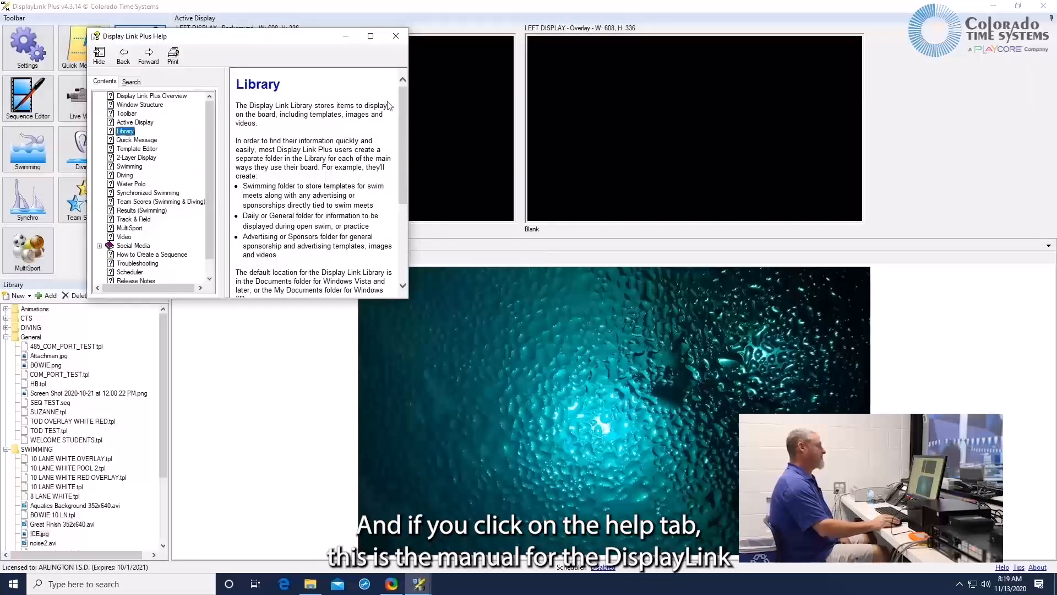
scroll(268, 110, "down", 5)
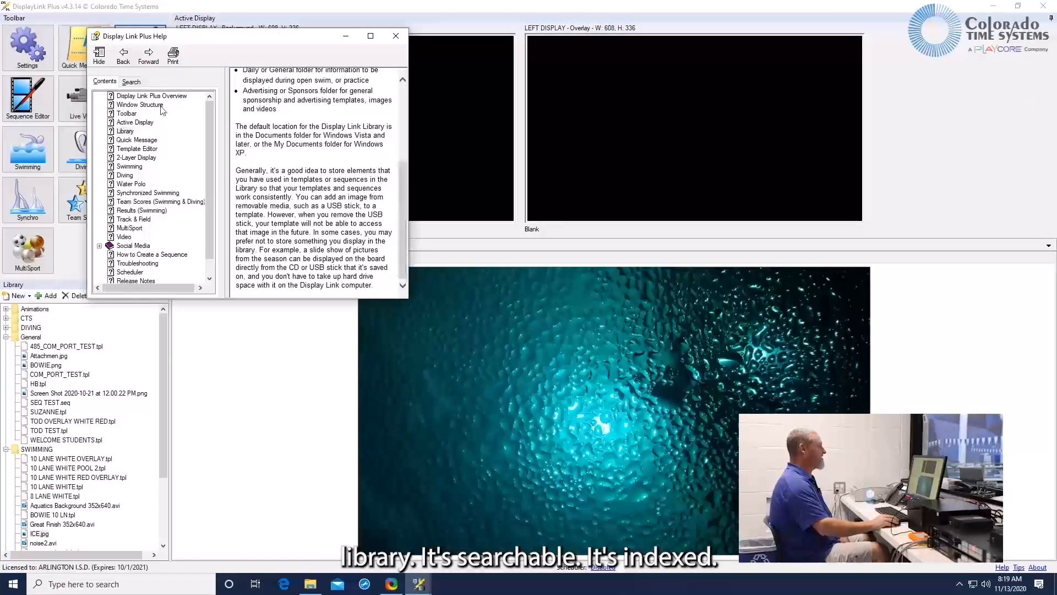
left_click(131, 82)
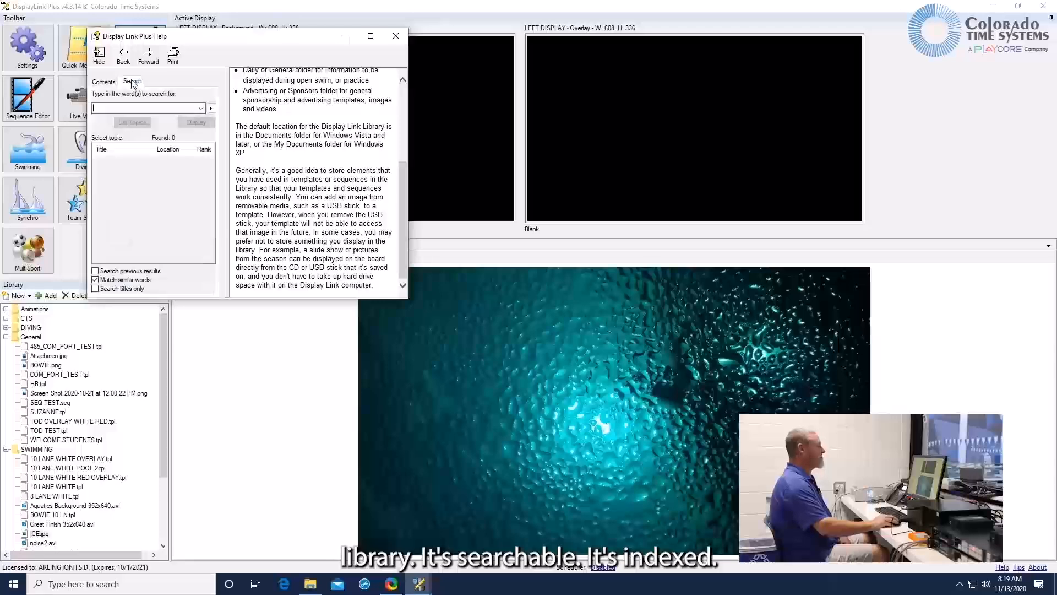
left_click(370, 36)
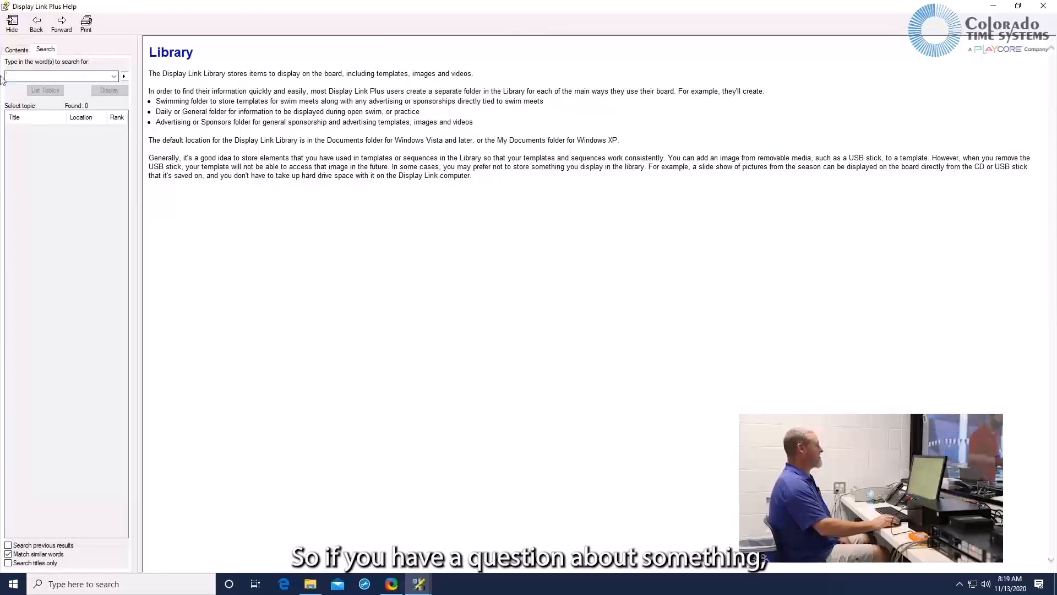